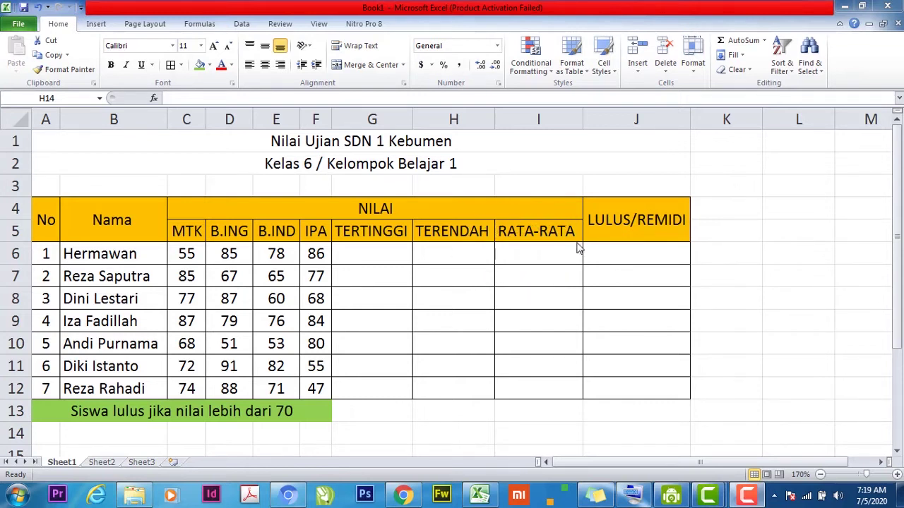
pyautogui.click(611, 106)
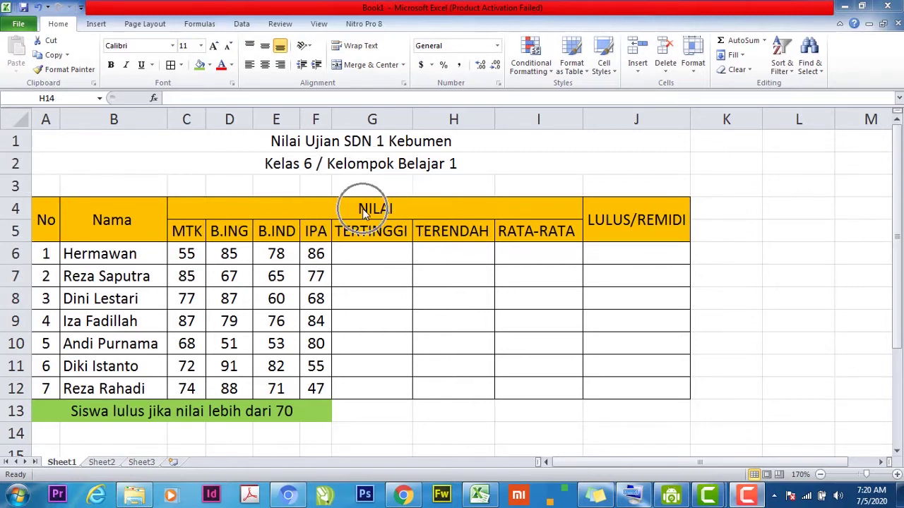
pyautogui.click(200, 207)
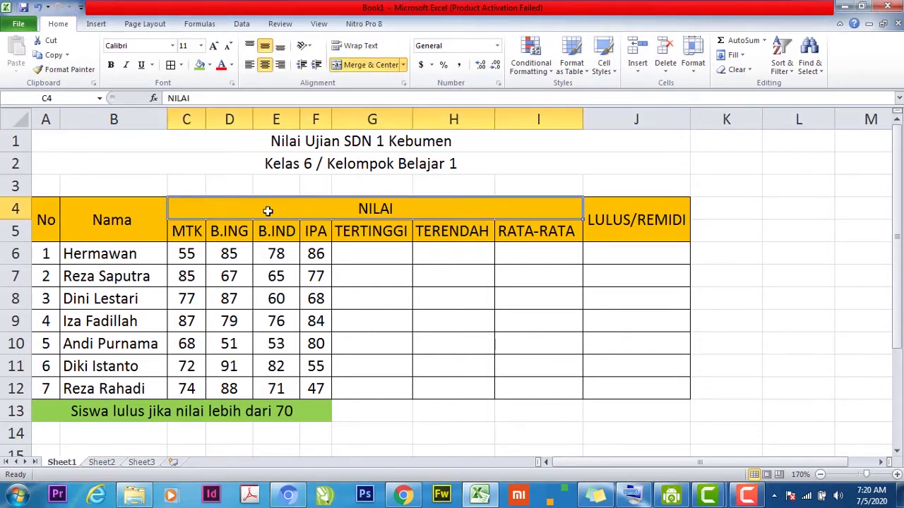
pyautogui.click(178, 208)
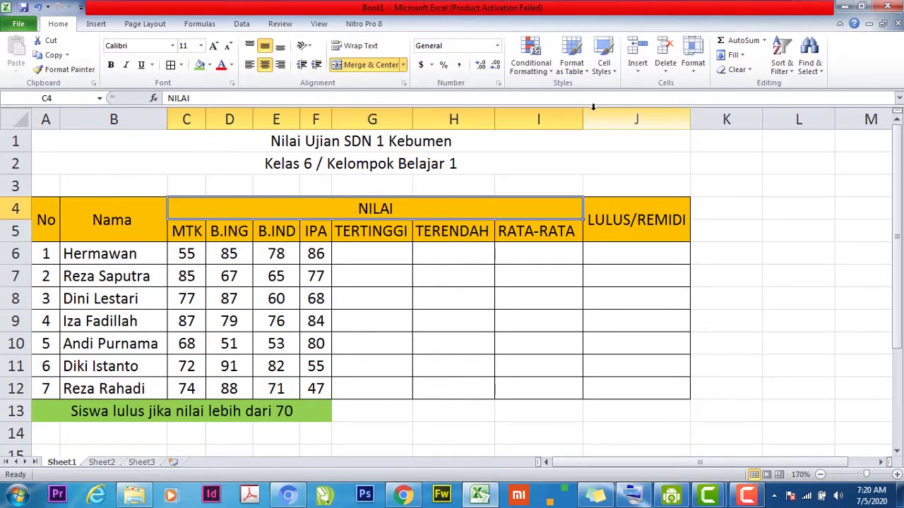
pyautogui.click(346, 208)
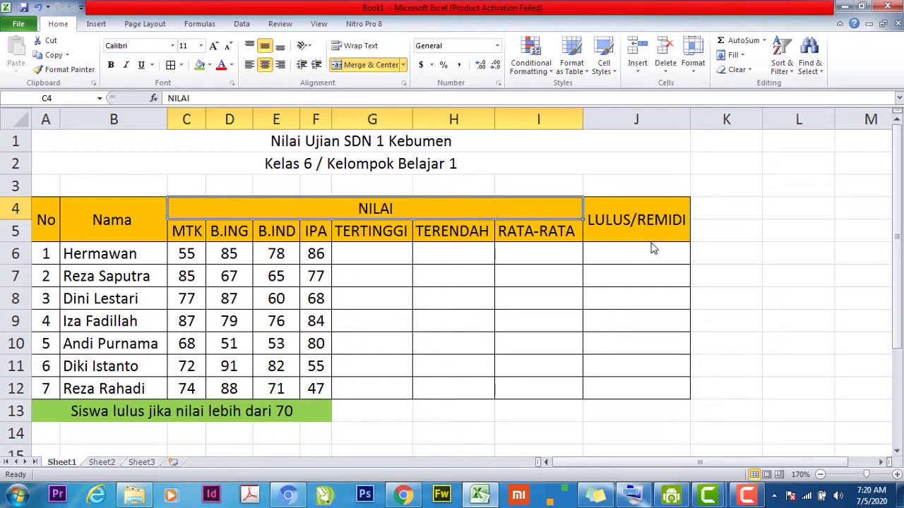
pyautogui.click(634, 107)
# Change the end of the green passing-grade note in row 13 so it reads "Siswa lulus jika nilai lebih dari samadengan 70"
pyautogui.doubleClick(290, 412)
pyautogui.write('lulu')
pyautogui.press('BackSpace')
pyautogui.press('BackSpace')
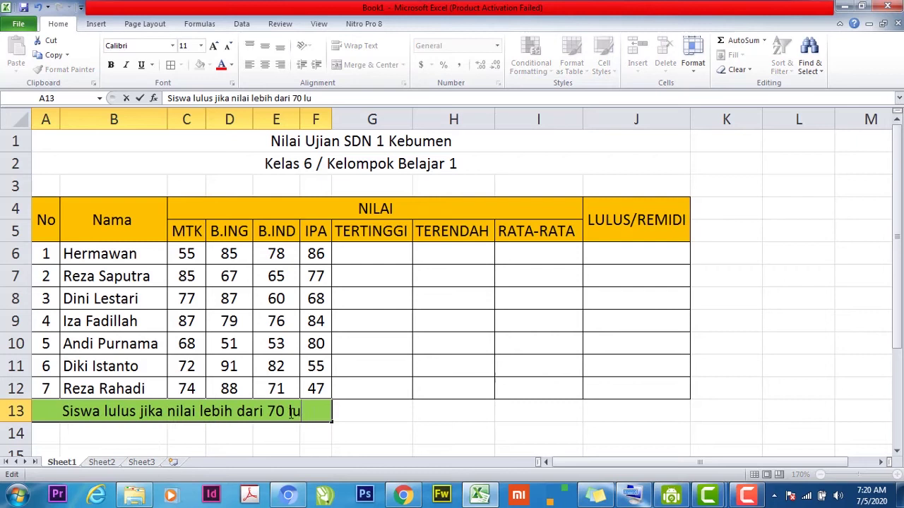
pyautogui.press('BackSpace')
pyautogui.press('BackSpace')
pyautogui.press('BackSpace')
pyautogui.press('BackSpace')
pyautogui.press('BackSpace')
pyautogui.write('sa')
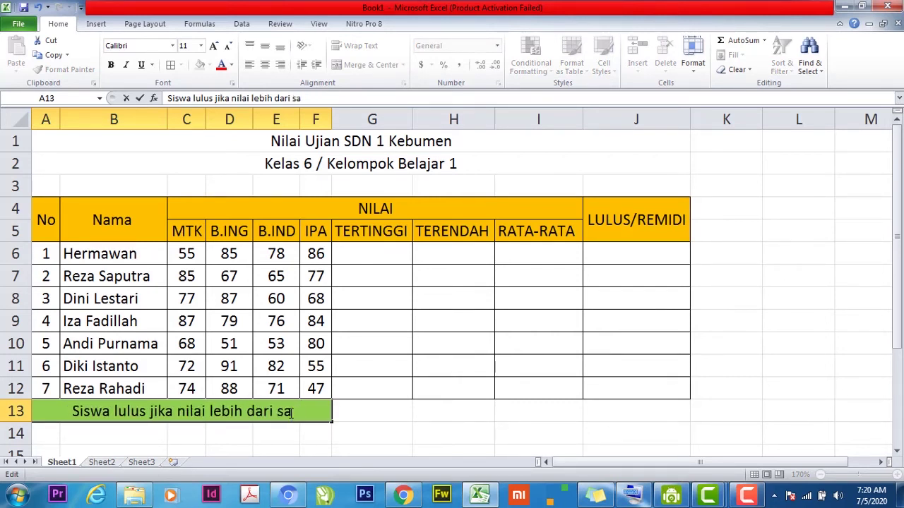
pyautogui.click(632, 494)
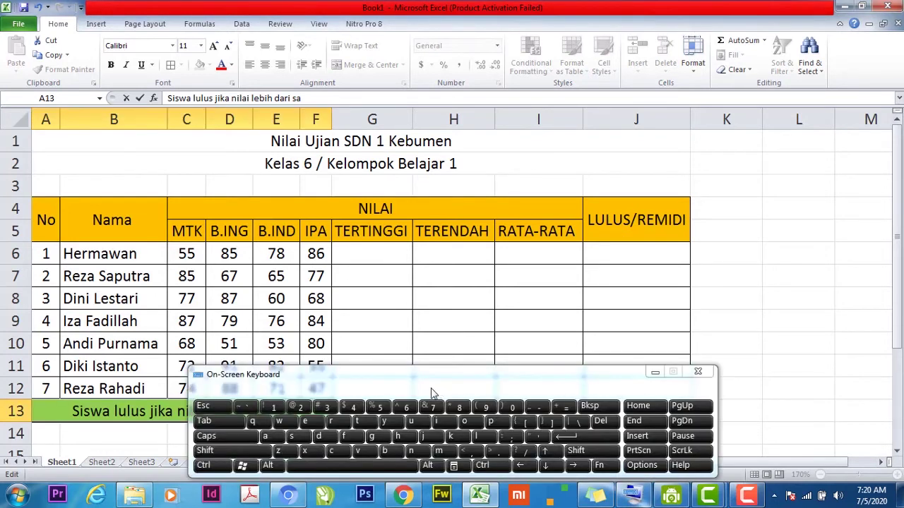
pyautogui.moveTo(445, 377); pyautogui.dragTo(448, 225)
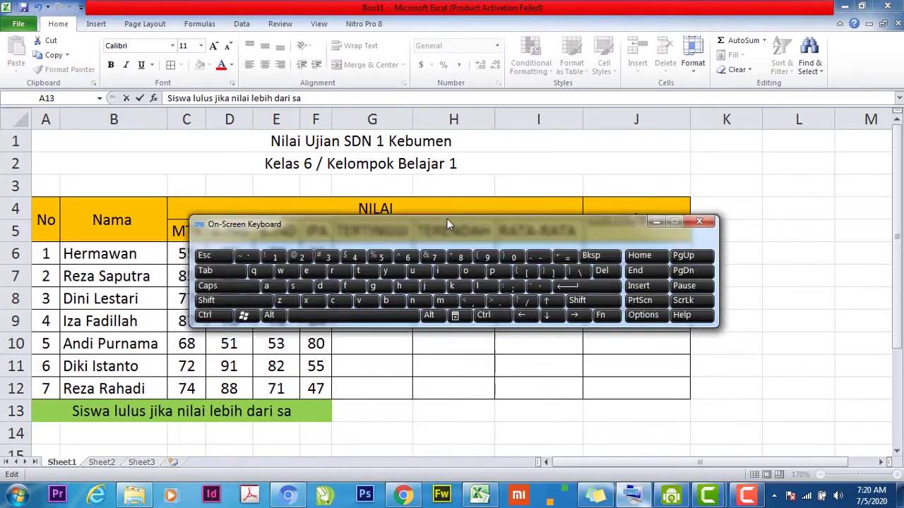
pyautogui.click(442, 292)
pyautogui.write('adengan')
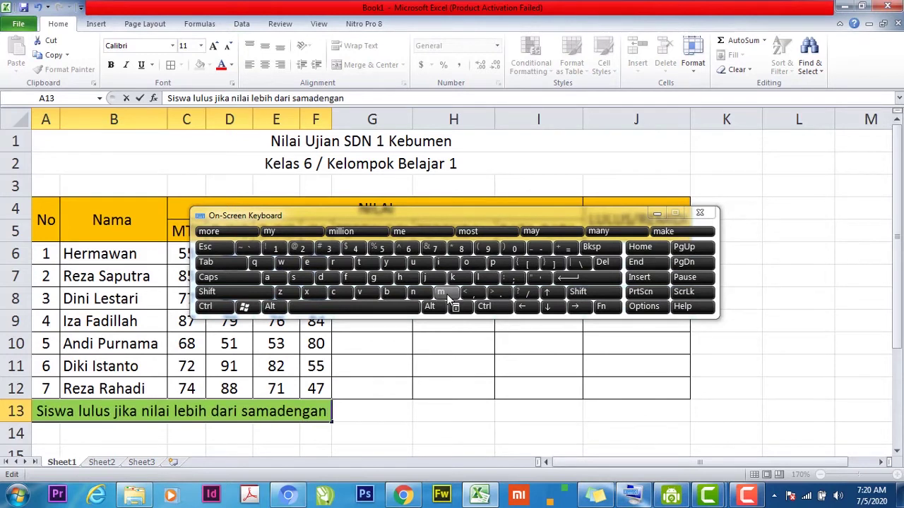
pyautogui.write(' 70')
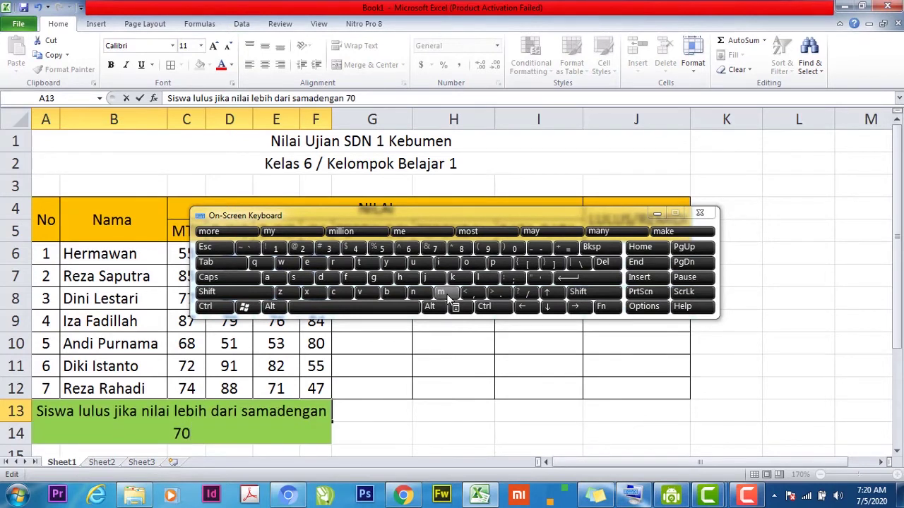
# Append "maka lulus" to the end of the passing-grade note in A13
pyautogui.click(656, 213)
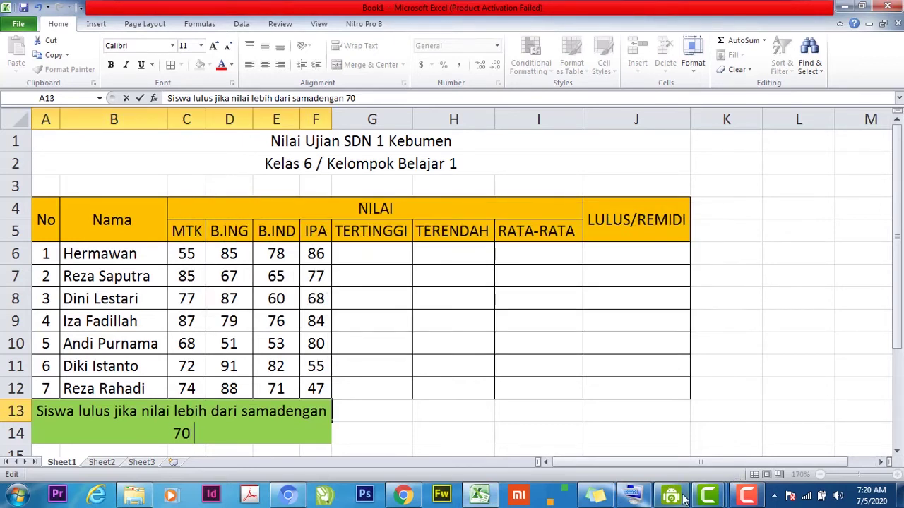
pyautogui.click(626, 484)
pyautogui.click(444, 292)
pyautogui.write('aka lulus')
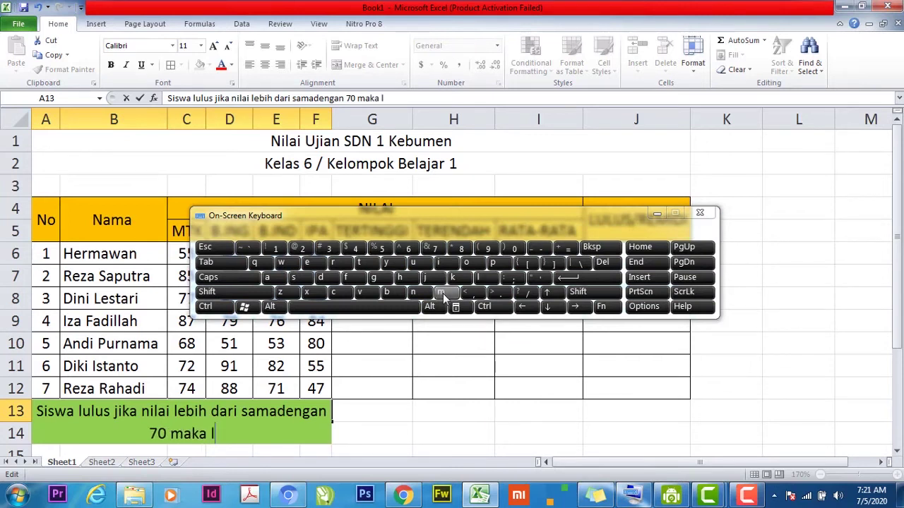
pyautogui.click(446, 426)
# Merge and center the passing-grade note across A13:H13 and split its word "samadengan" into "sama dengan"
pyautogui.click(61, 412)
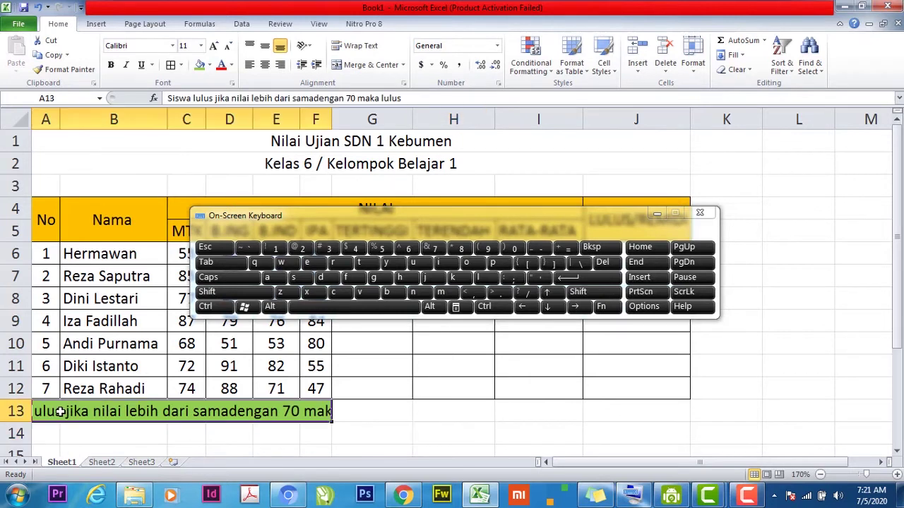
pyautogui.moveTo(287, 417); pyautogui.dragTo(456, 412)
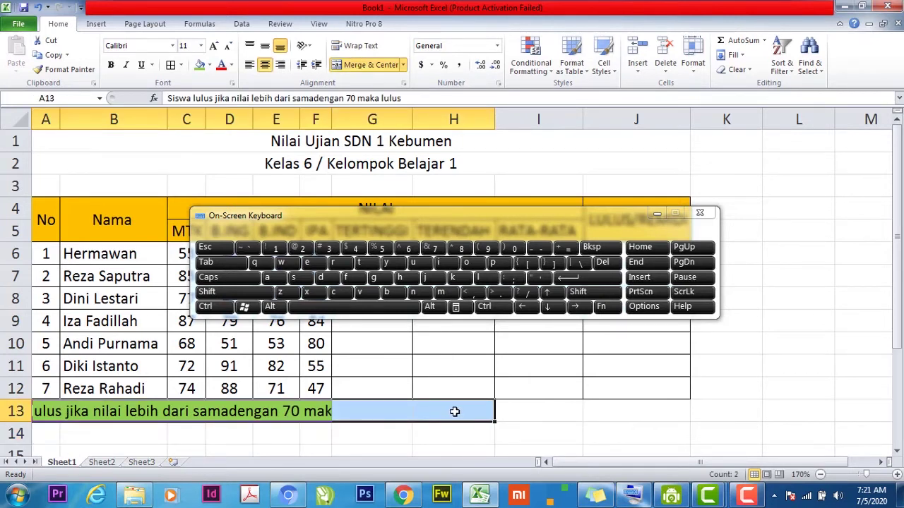
pyautogui.click(356, 67)
pyautogui.click(357, 66)
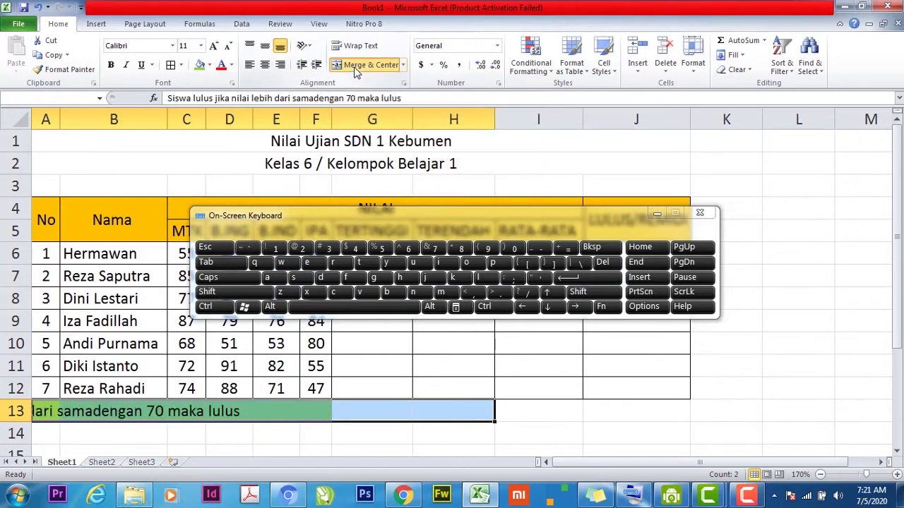
pyautogui.click(657, 213)
pyautogui.click(428, 290)
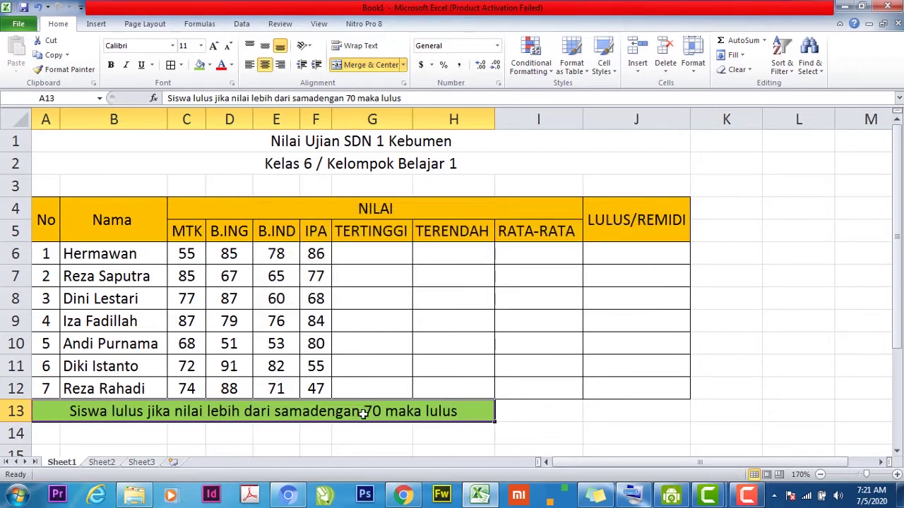
pyautogui.doubleClick(310, 413)
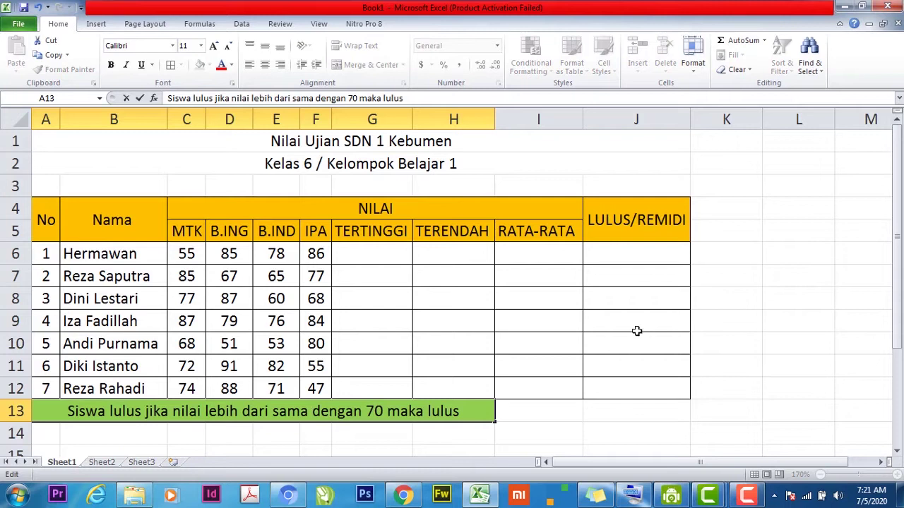
pyautogui.click(724, 319)
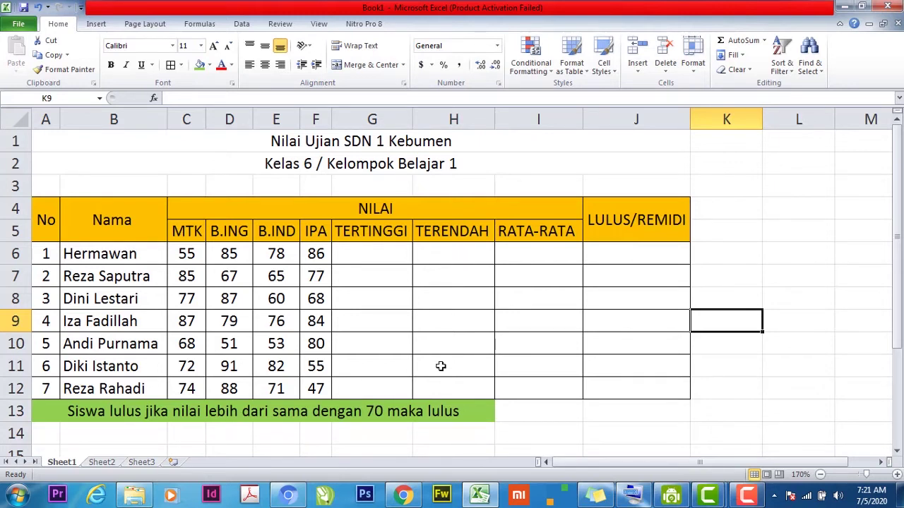
# Rename Sheet1 as "soal" and Sheet2 as "pengerjaan"
pyautogui.doubleClick(73, 461)
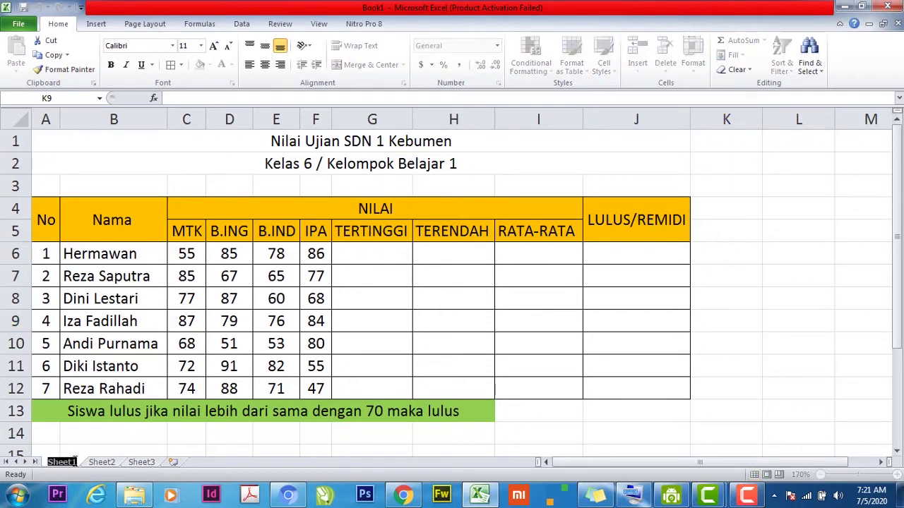
pyautogui.write('soal')
pyautogui.click(78, 462)
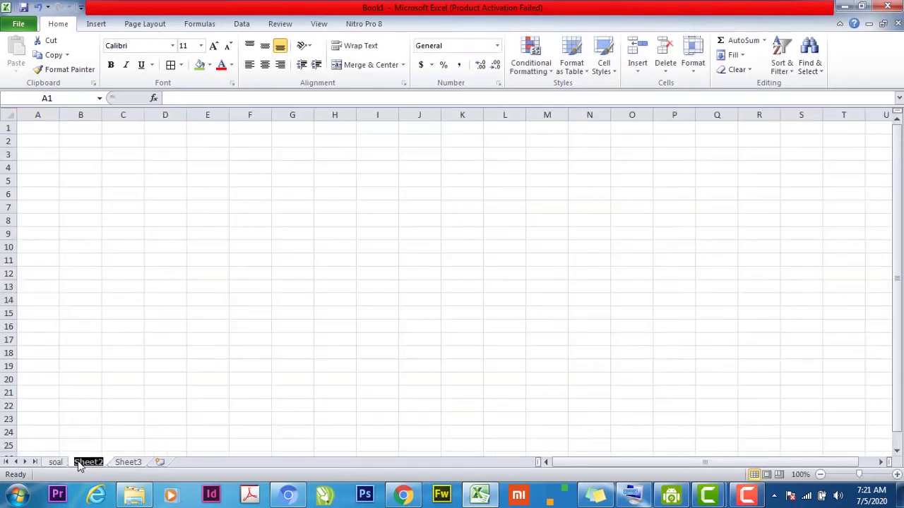
pyautogui.write('nge')
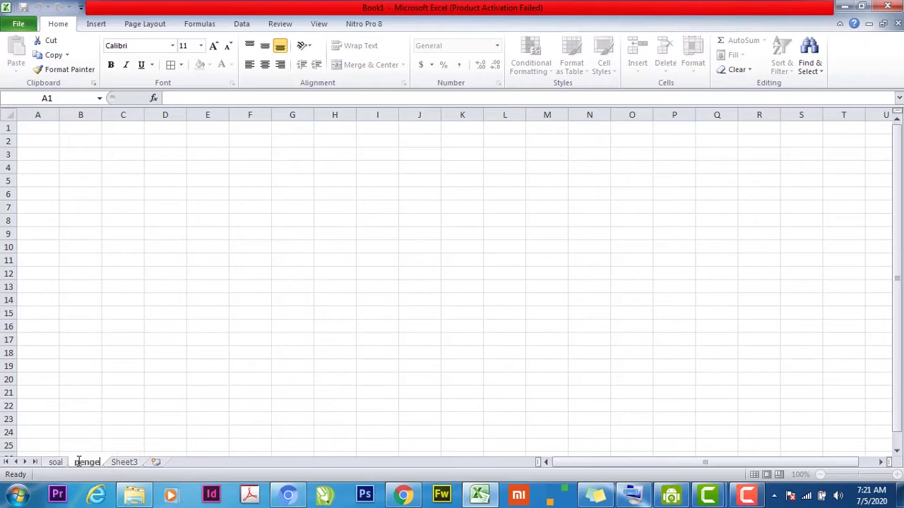
pyautogui.write('rjaan')
# Enter the title "Nilai ujian SDN 1 Kebumen" in cell A1 of the pengerjaan sheet, following the soal sheet
pyautogui.click(56, 462)
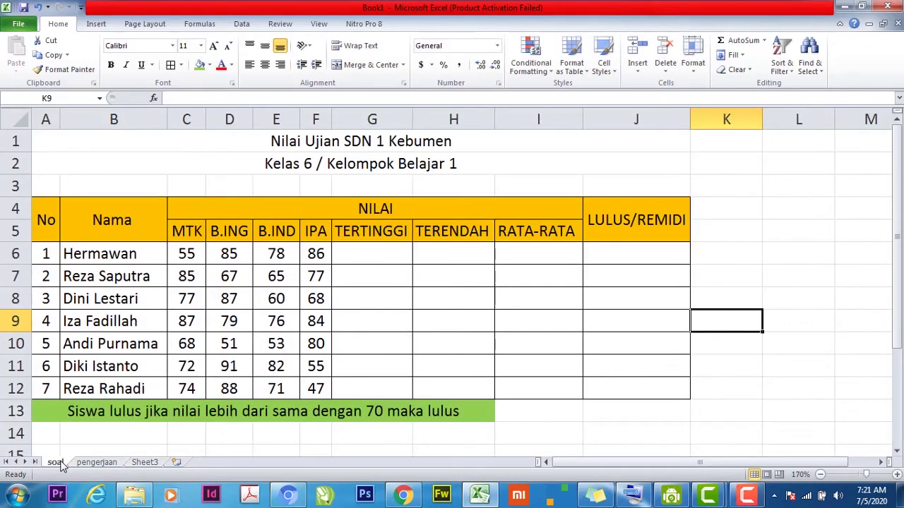
pyautogui.click(278, 145)
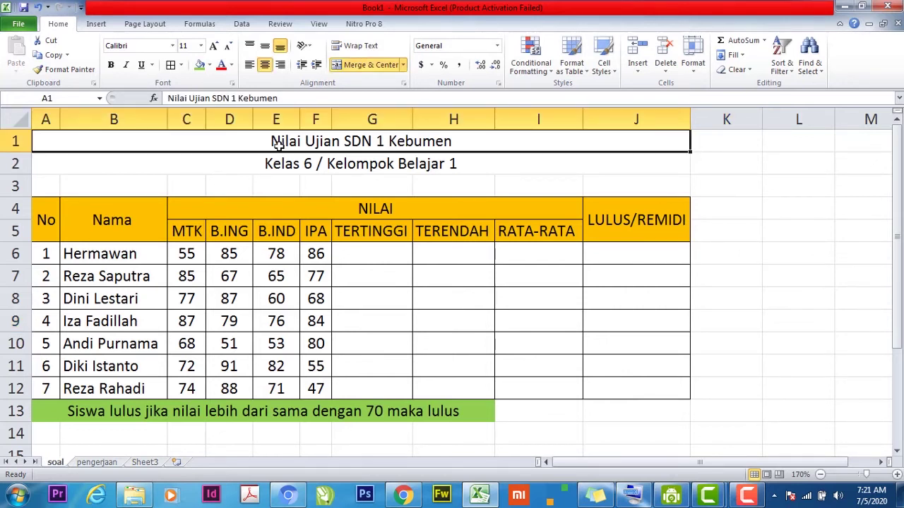
pyautogui.click(109, 462)
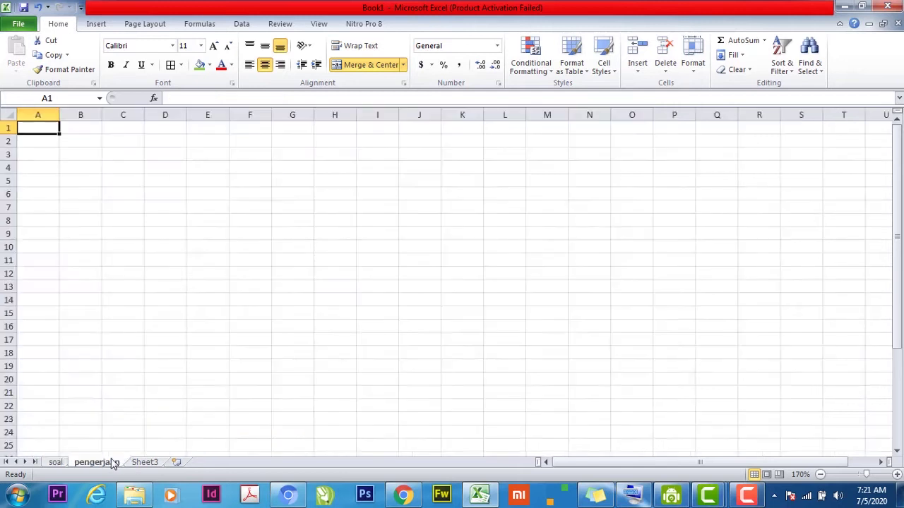
pyautogui.write('Nila')
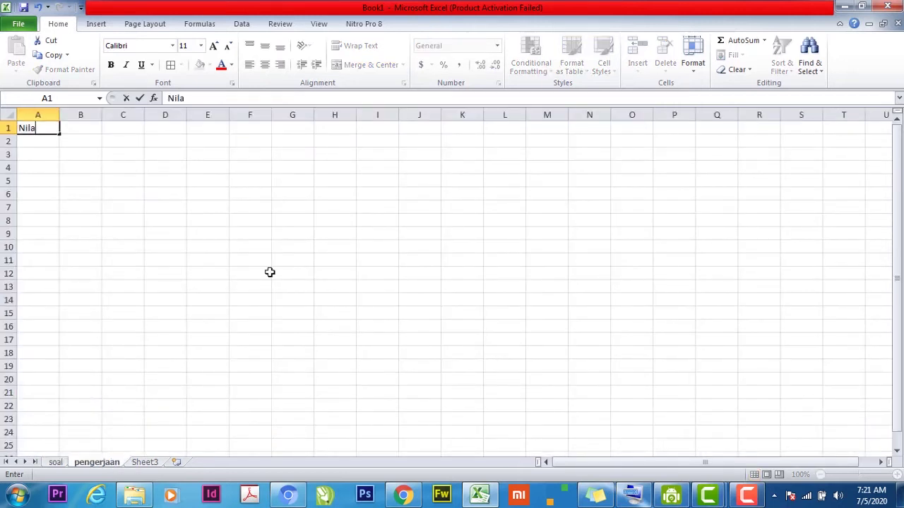
pyautogui.write('i ujian SDN 1 Kebu')
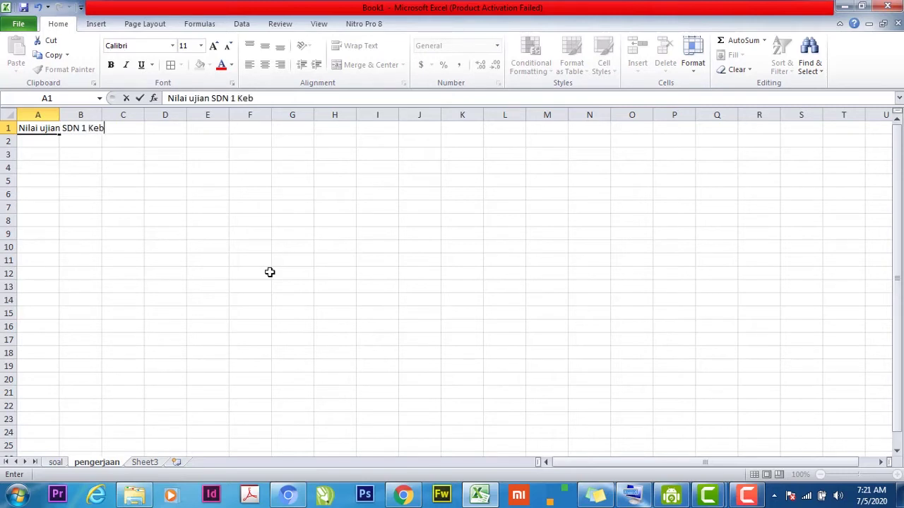
pyautogui.click(633, 495)
pyautogui.write('u')
pyautogui.click(448, 293)
pyautogui.write('en')
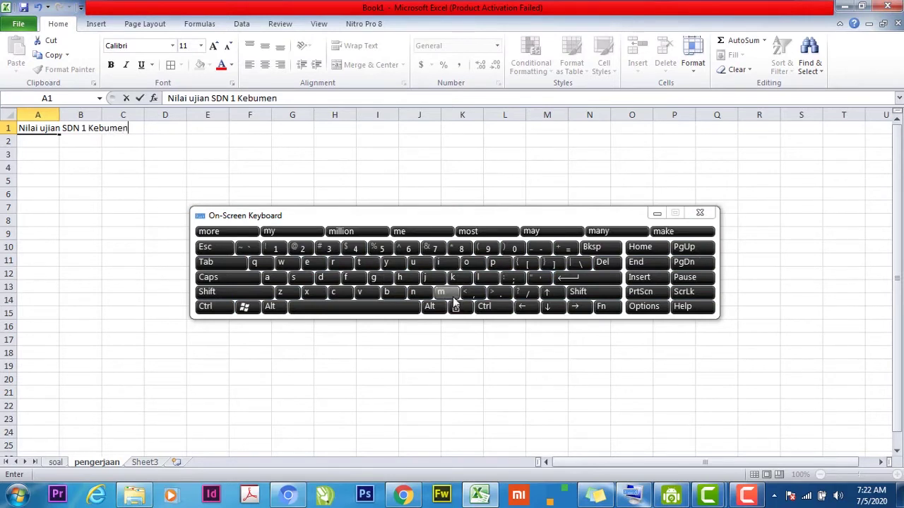
pyautogui.press('Return')
# Enter the subtitle "Kelas 6 /Kelompok belajar 1" in cell A2 of the pengerjaan sheet, following the soal sheet
pyautogui.write('Kelas 6')
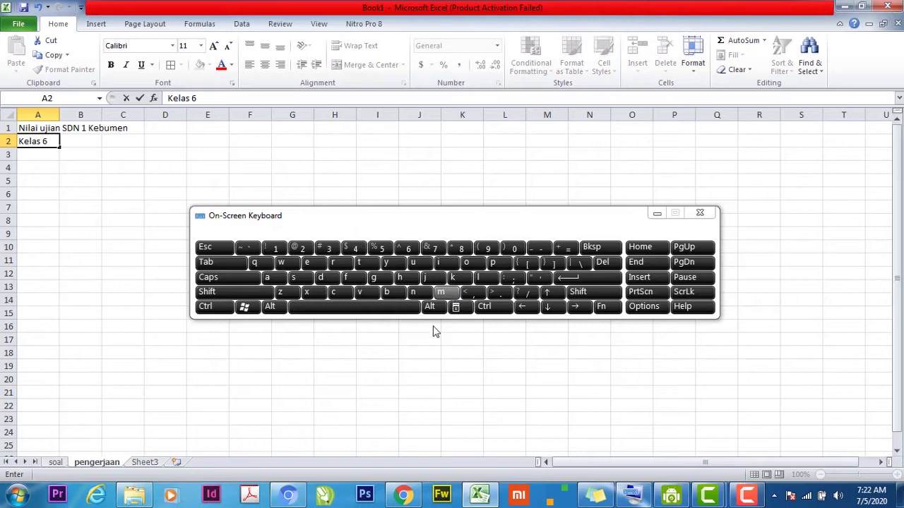
pyautogui.click(58, 462)
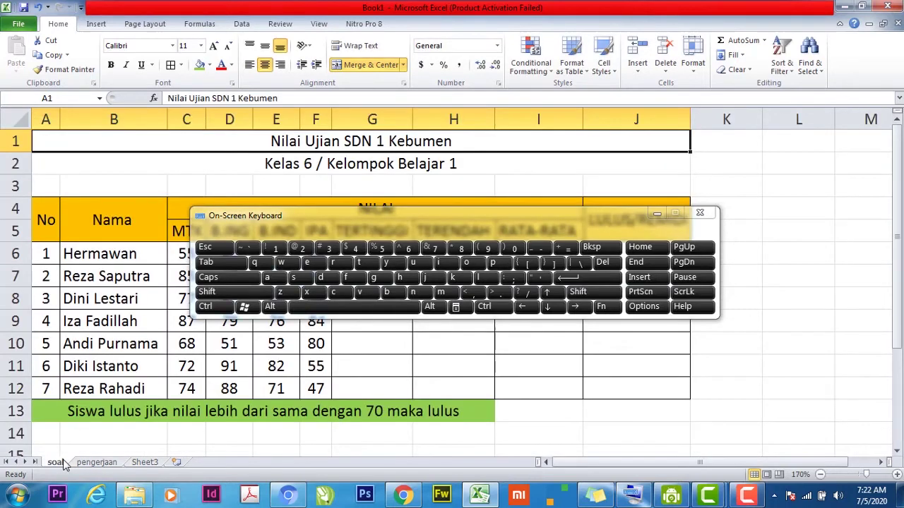
pyautogui.click(92, 463)
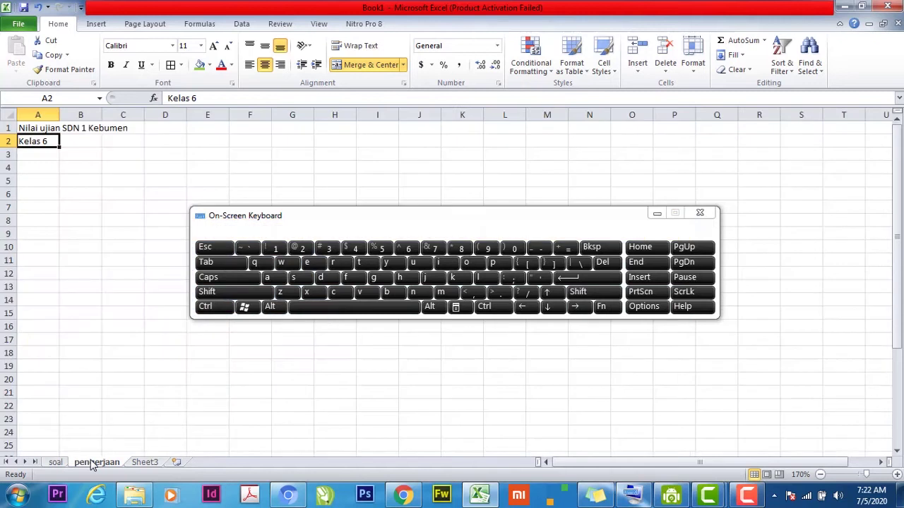
pyautogui.click(226, 97)
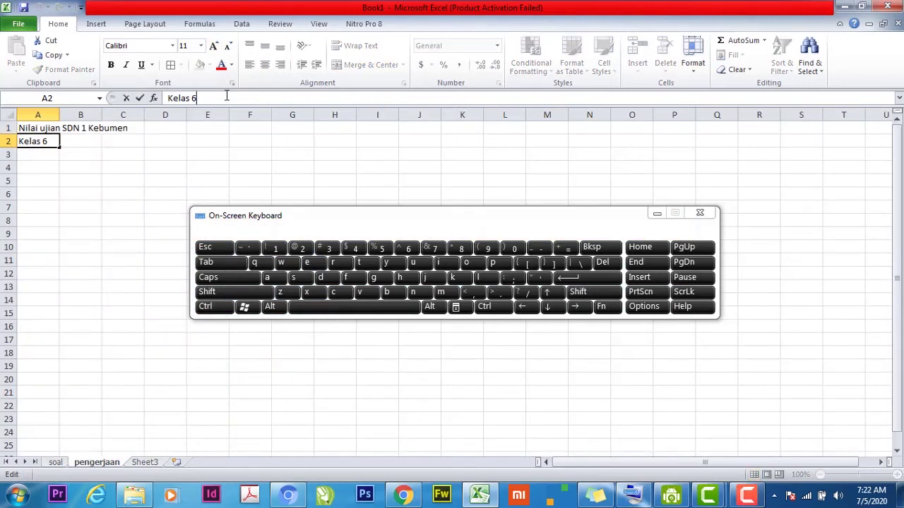
pyautogui.write('/Kelo')
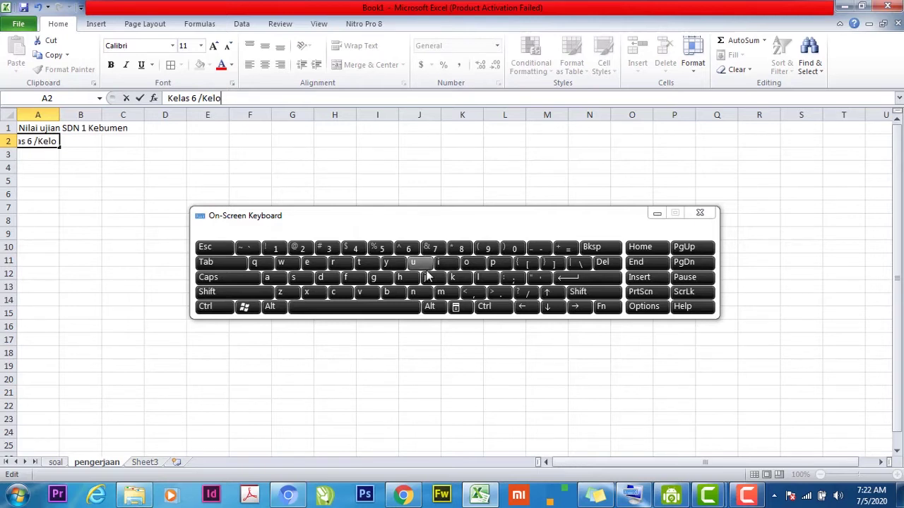
pyautogui.click(427, 278)
pyautogui.press('BackSpace')
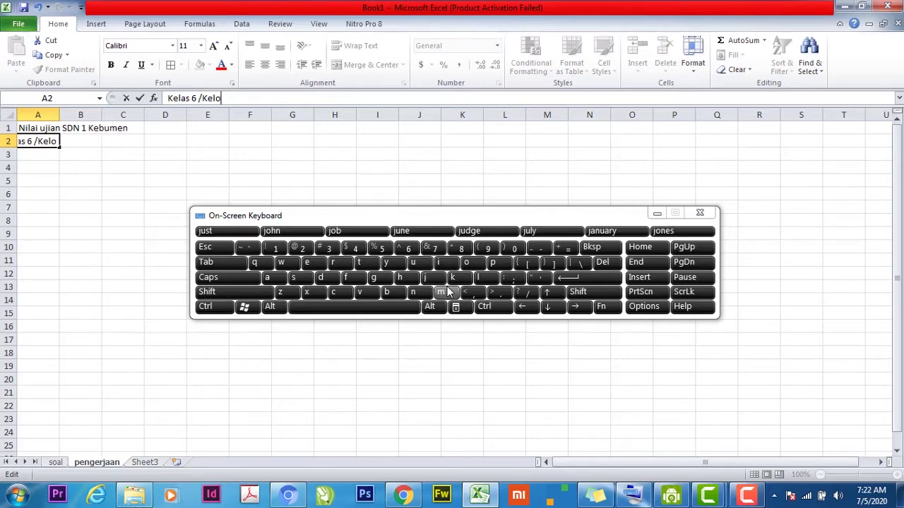
pyautogui.click(448, 291)
pyautogui.write('po')
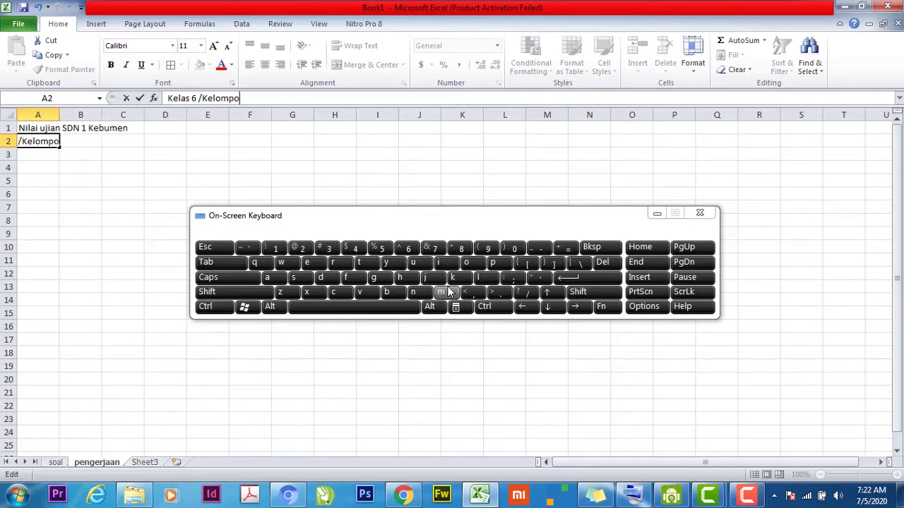
pyautogui.write('k belaja')
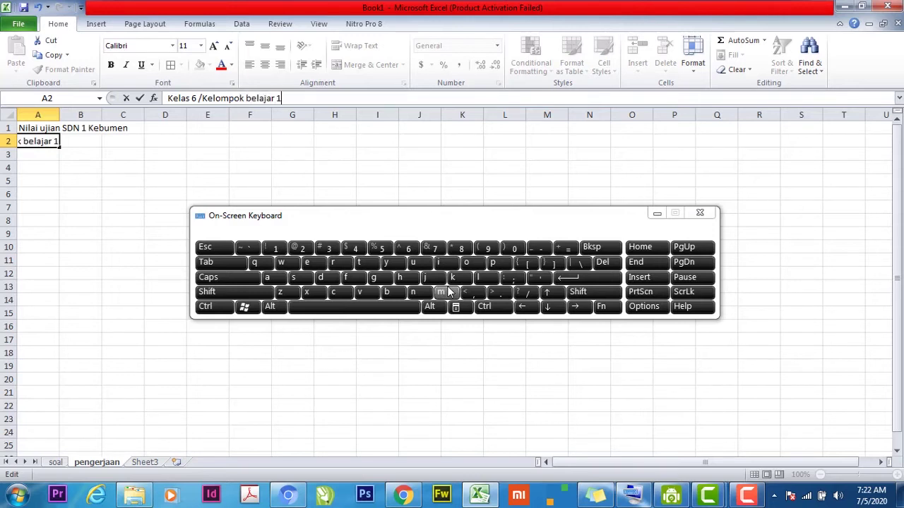
# Complete the subtitle "Kelas 6 /Kelompok belajar 1" in A2 and enlarge the pengerjaan sheet's view to 160%
pyautogui.write('r 1')
pyautogui.click(704, 353)
pyautogui.moveTo(859, 475); pyautogui.dragTo(867, 478)
pyautogui.moveTo(749, 463); pyautogui.dragTo(581, 459)
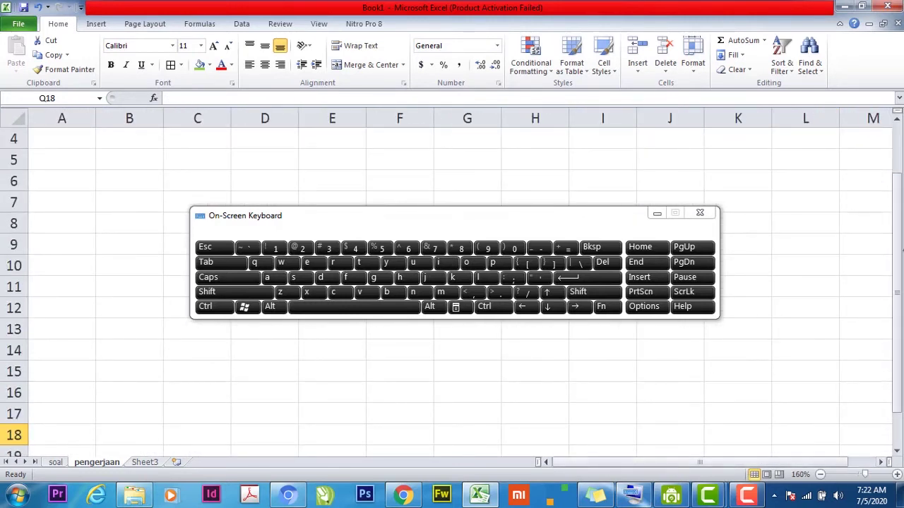
pyautogui.moveTo(898, 256); pyautogui.dragTo(898, 249)
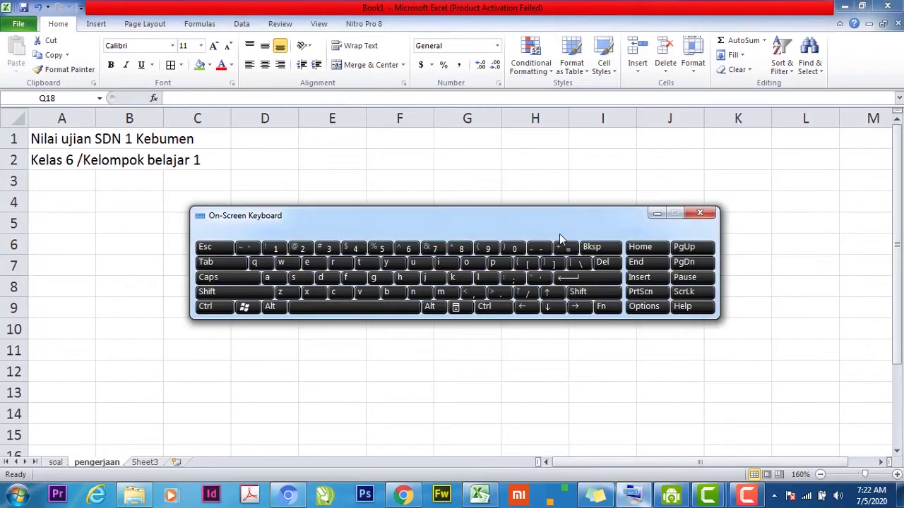
pyautogui.moveTo(559, 233); pyautogui.dragTo(582, 282)
pyautogui.click(679, 262)
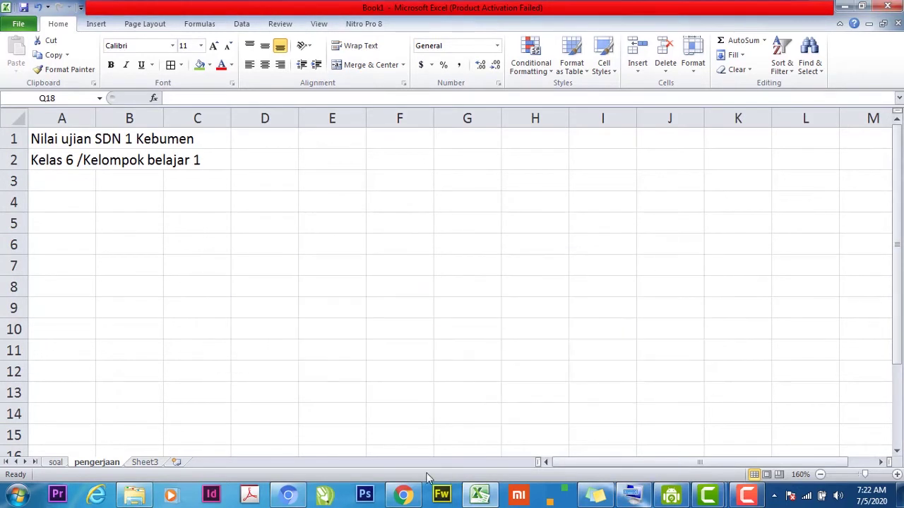
# Enter the header "No" in cell A4 of the pengerjaan sheet, following the soal sheet's table
pyautogui.click(57, 462)
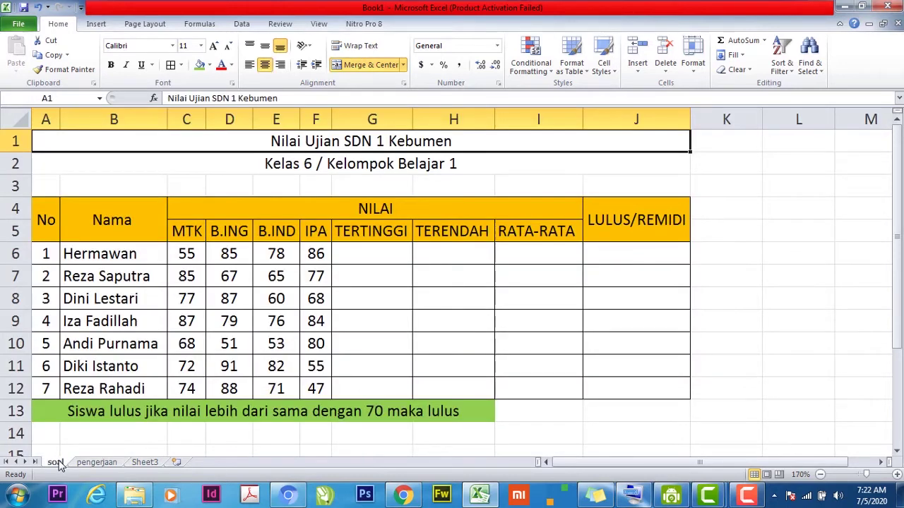
pyautogui.click(106, 464)
pyautogui.click(63, 208)
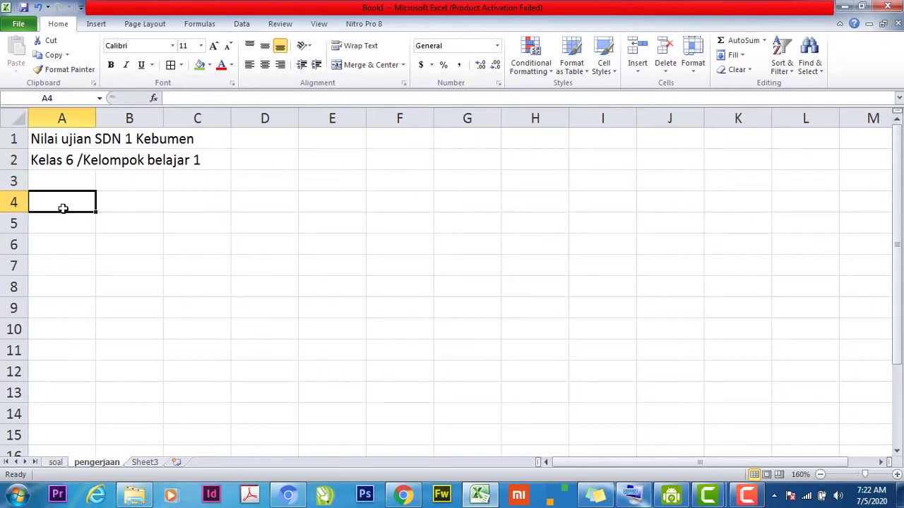
pyautogui.write('No')
# Enter the headers "Nama" in cell B4 and "Nilai" in cell C4
pyautogui.click(129, 201)
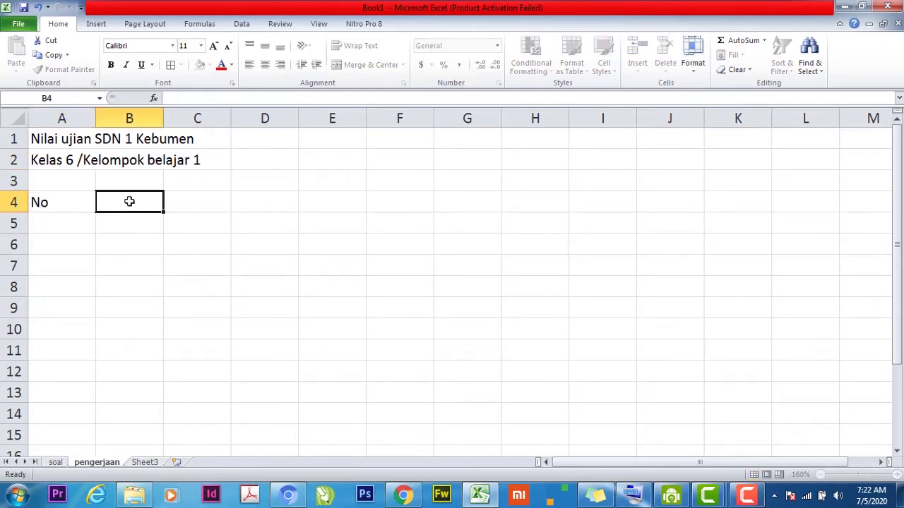
pyautogui.click(631, 496)
pyautogui.click(230, 341)
pyautogui.click(434, 341)
pyautogui.write('a')
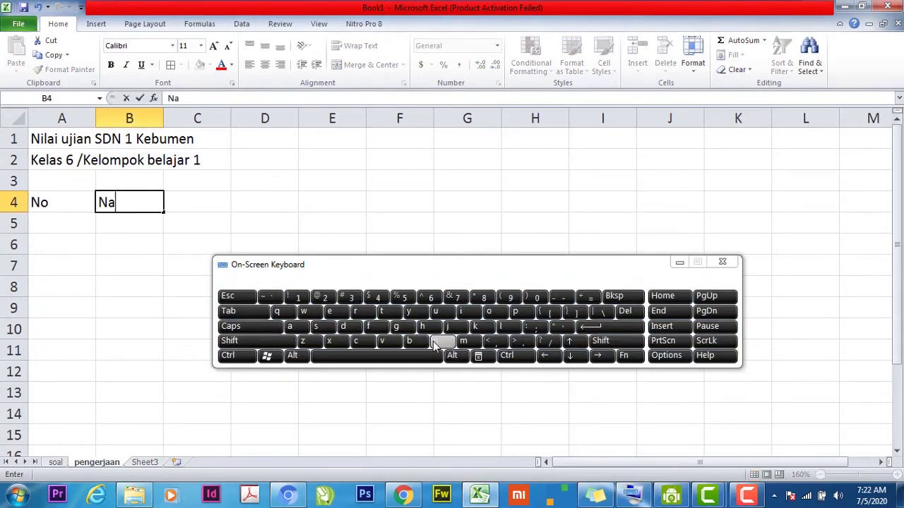
pyautogui.click(466, 341)
pyautogui.write('a')
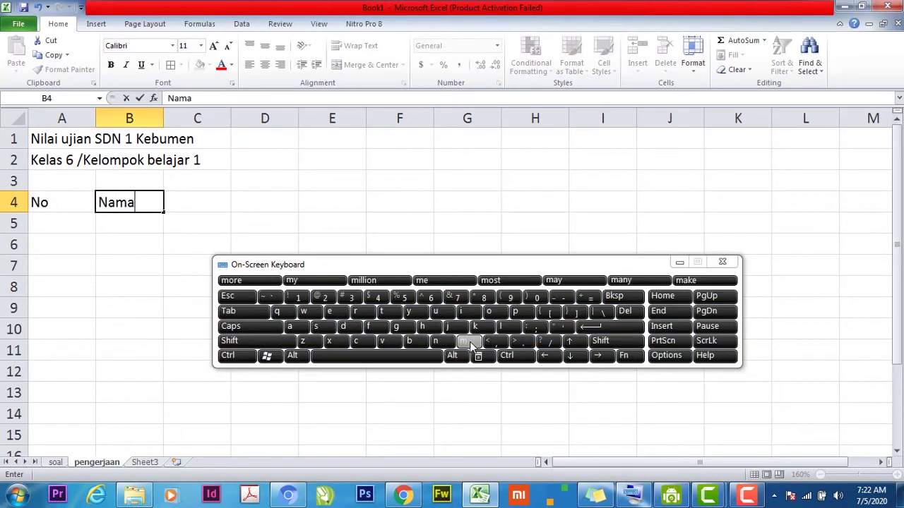
pyautogui.press('Tab')
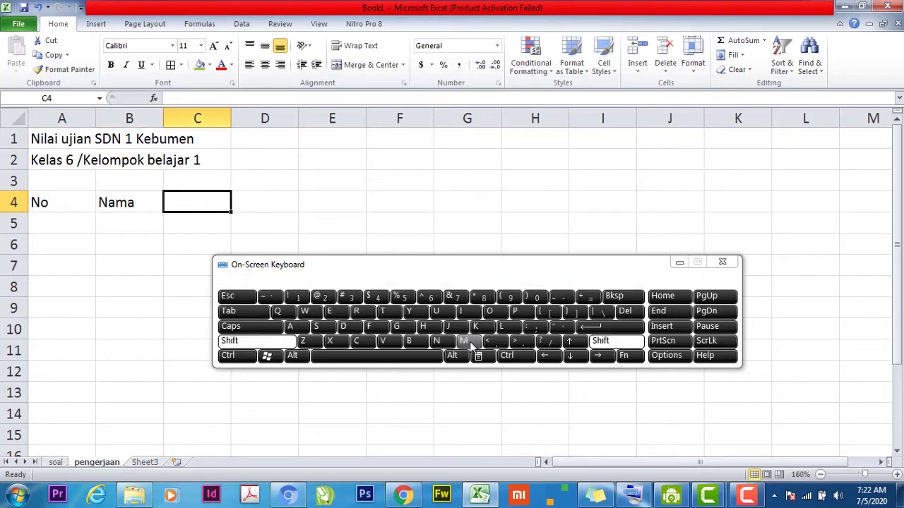
pyautogui.write('Nilai')
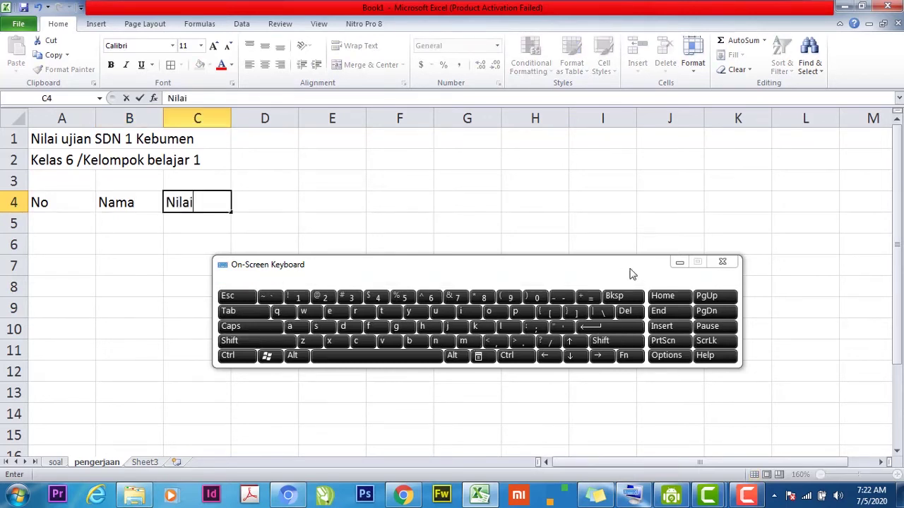
pyautogui.click(679, 262)
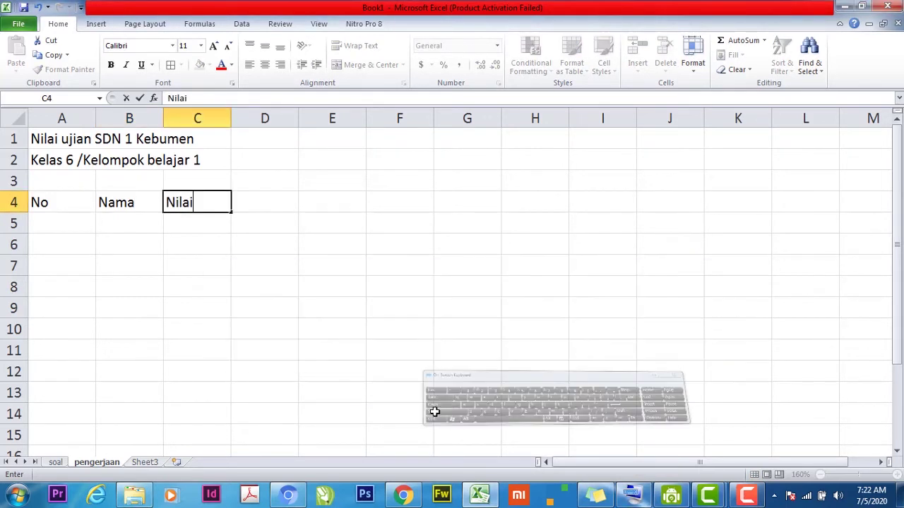
# Check the soal sheet's subject headers and enter "MTK" in cell C5 of the pengerjaan sheet
pyautogui.click(55, 463)
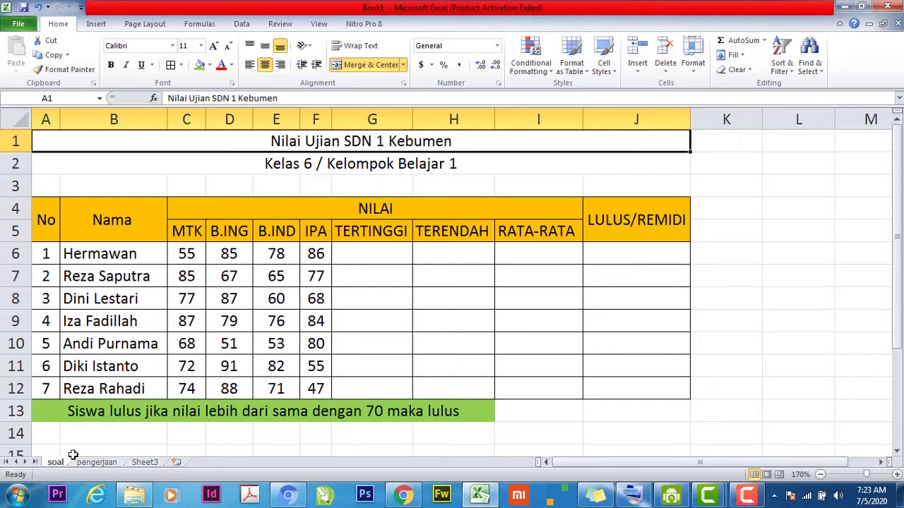
pyautogui.click(78, 462)
pyautogui.click(181, 222)
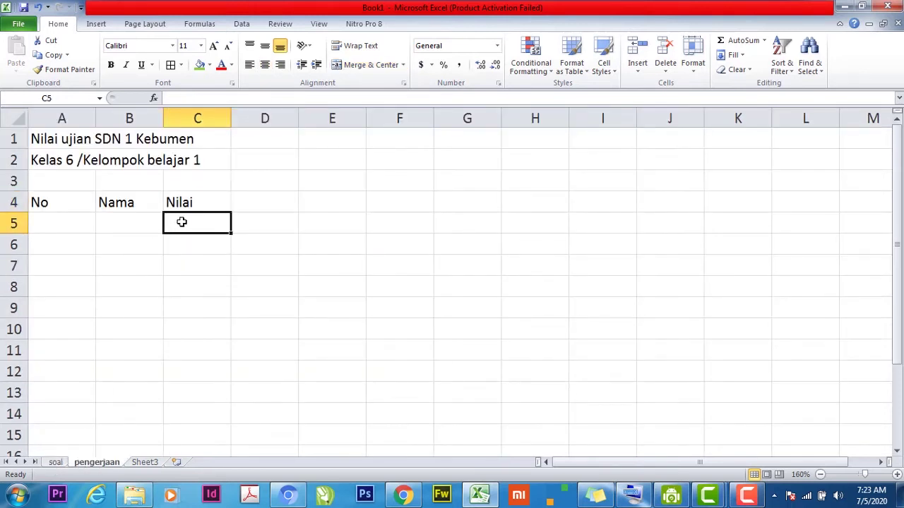
pyautogui.click(633, 497)
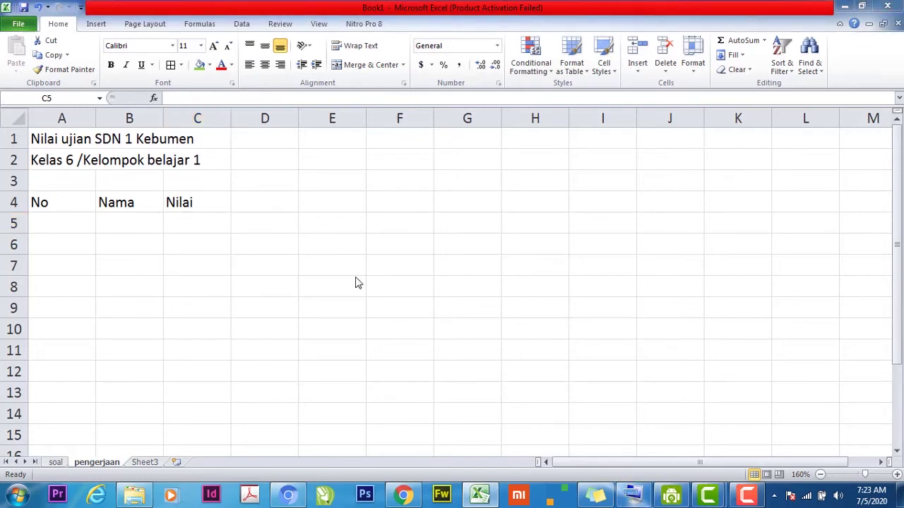
pyautogui.click(474, 344)
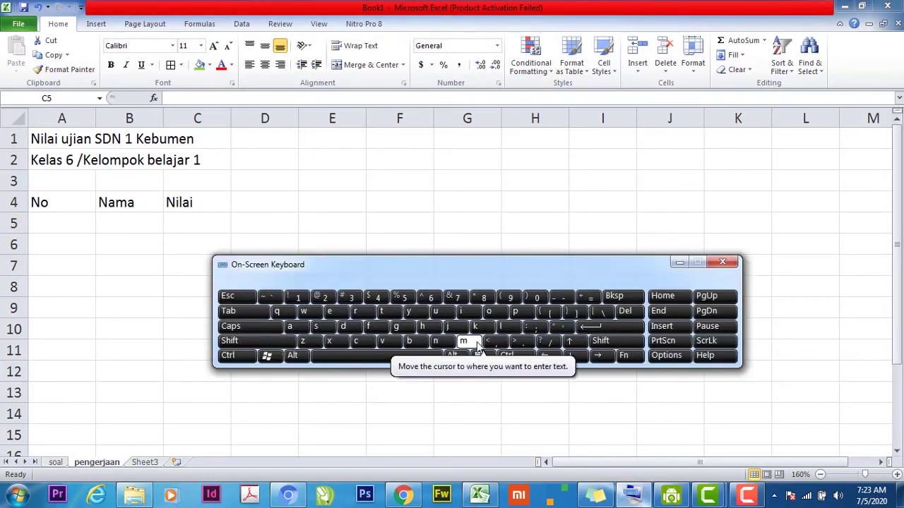
pyautogui.moveTo(519, 275); pyautogui.dragTo(648, 356)
pyautogui.click(179, 218)
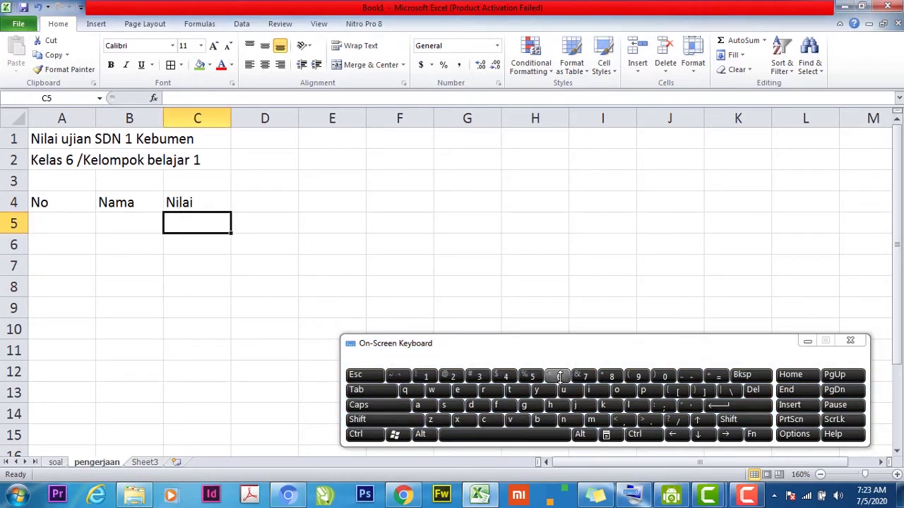
pyautogui.press('shift')
pyautogui.click(593, 421)
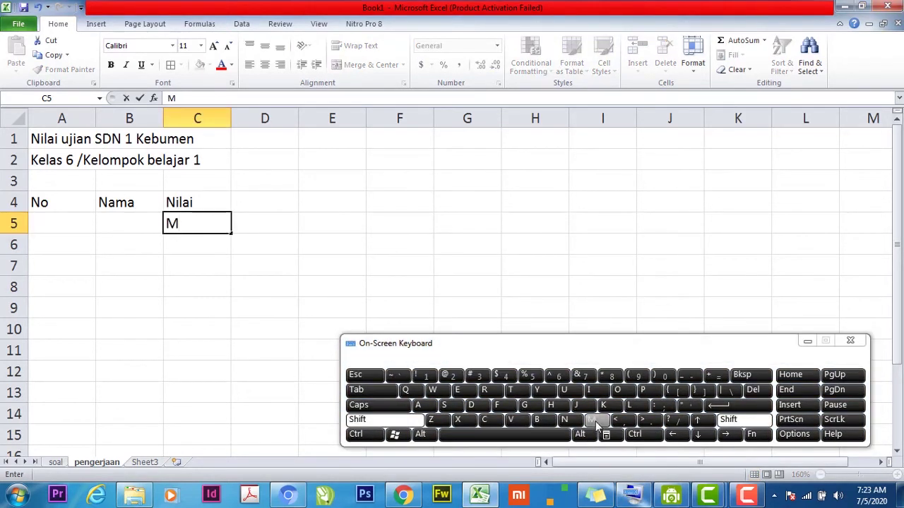
pyautogui.write('TAK')
pyautogui.press('BackSpace')
pyautogui.press('BackSpace')
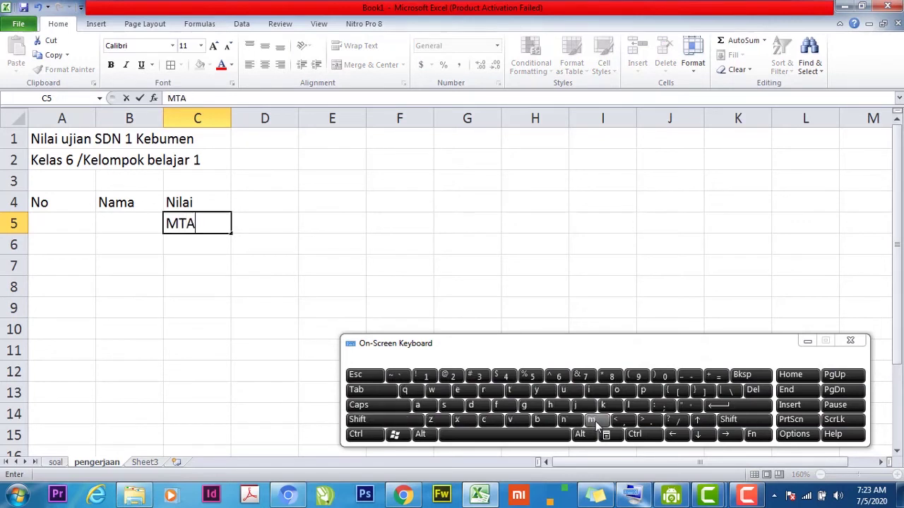
pyautogui.write('K')
pyautogui.press('Tab')
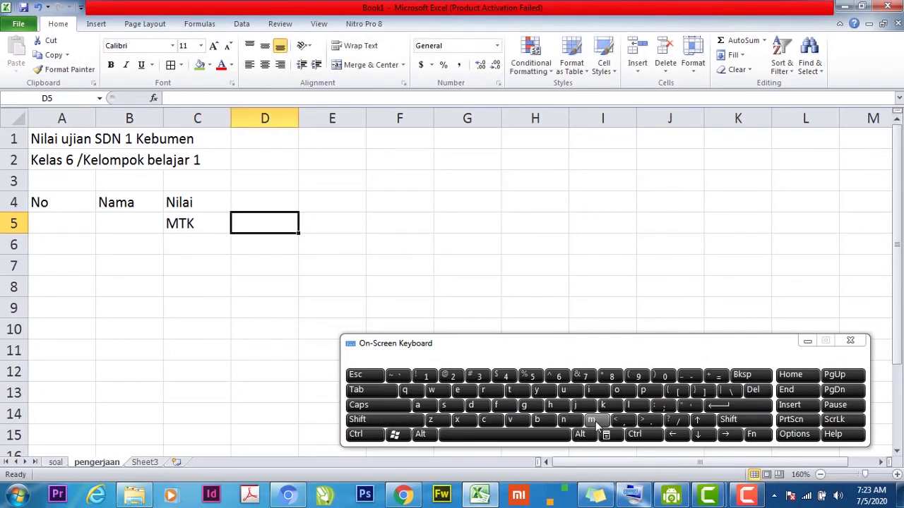
# Enter the subject headers "B.ING" in cell D5 and "B.IND" in cell E5
pyautogui.write('B.ING')
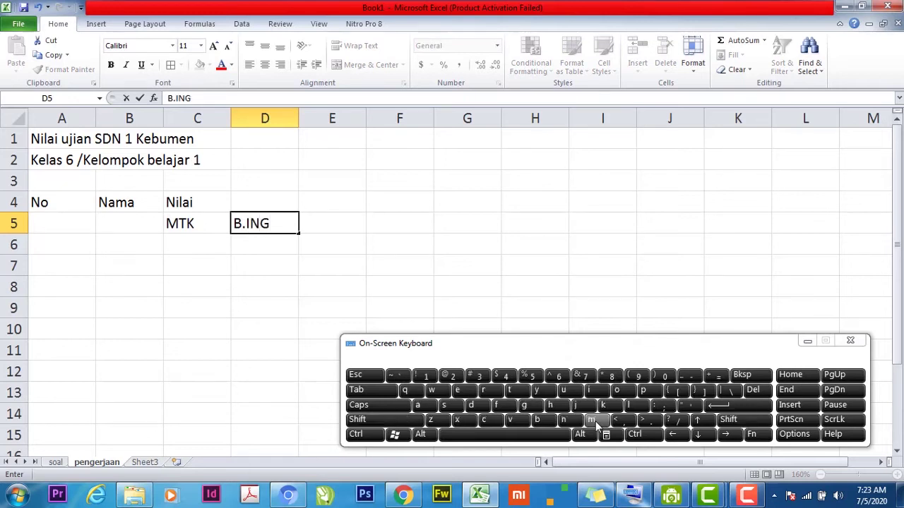
pyautogui.press('Tab')
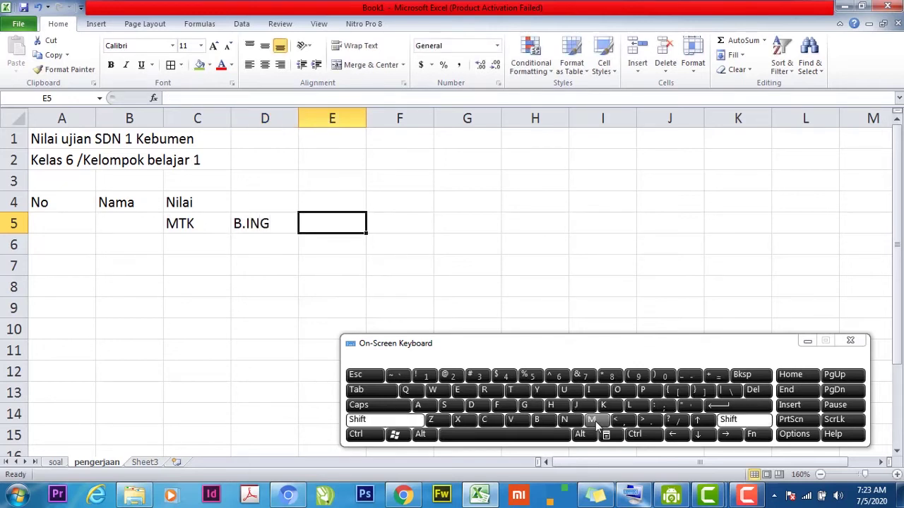
pyautogui.write('B.IJND')
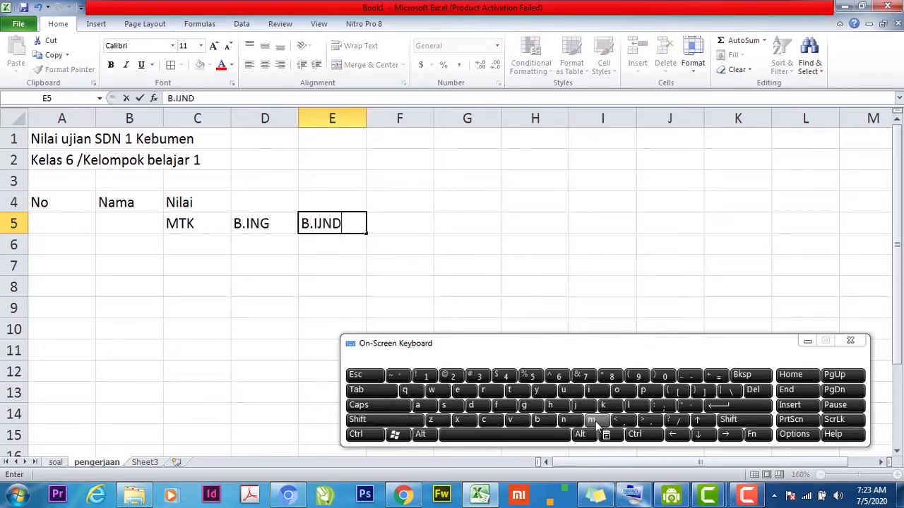
pyautogui.press('BackSpace')
pyautogui.press('BackSpace')
pyautogui.press('BackSpace')
pyautogui.write('ND')
pyautogui.press('Tab')
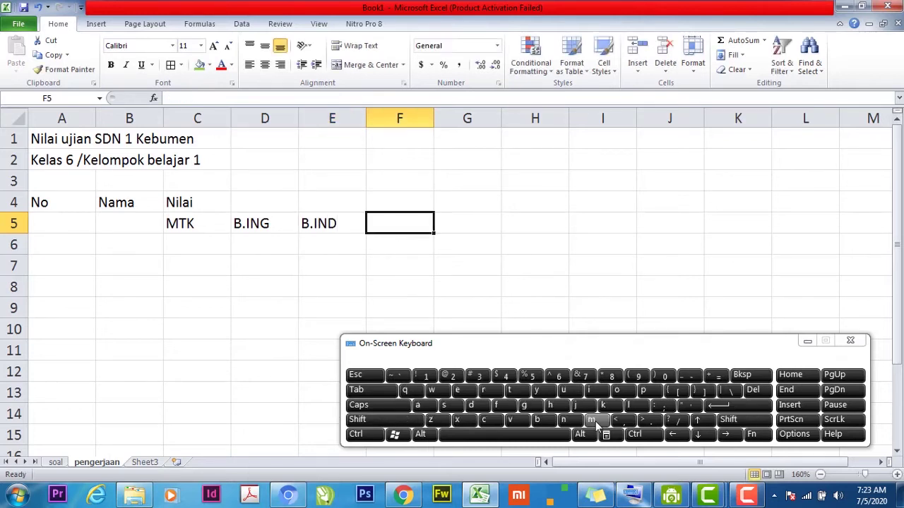
# Enter the headers "IPA" in cell F5 and "TERTINGGI" in cell G5, following the soal sheet
pyautogui.write('IPA')
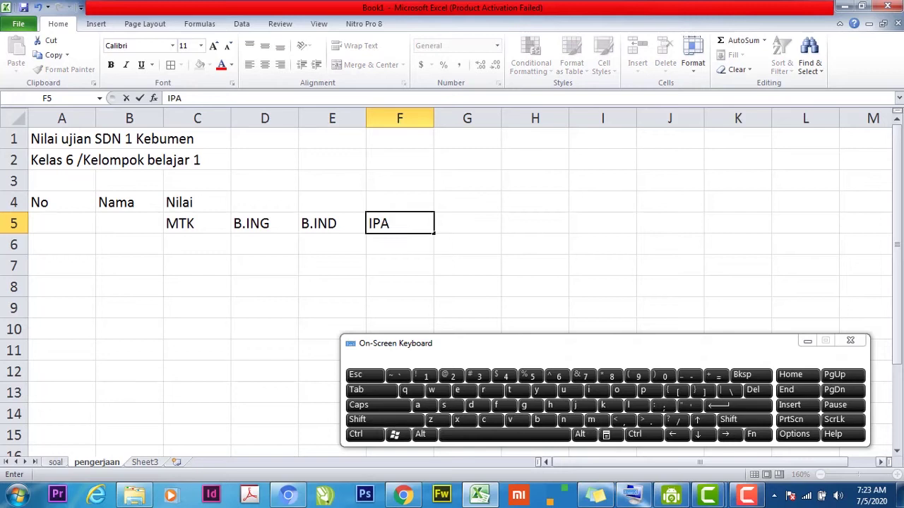
pyautogui.click(55, 462)
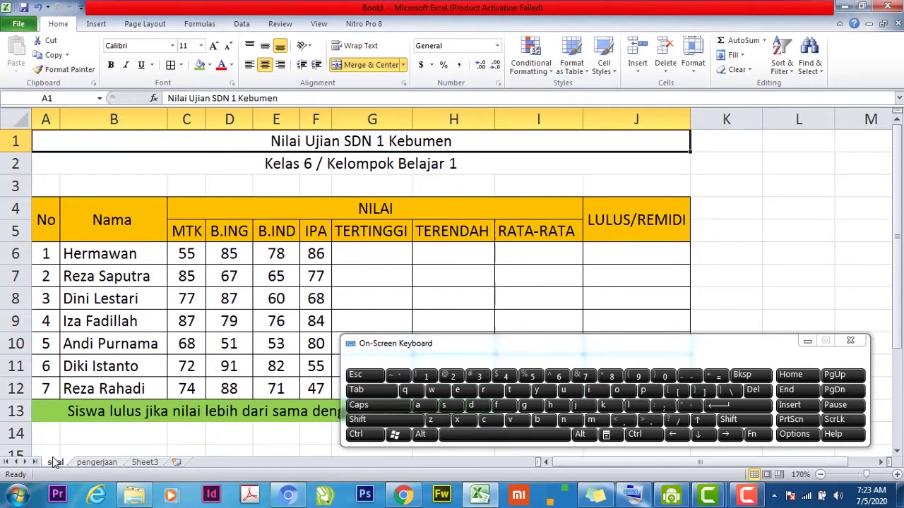
pyautogui.click(99, 463)
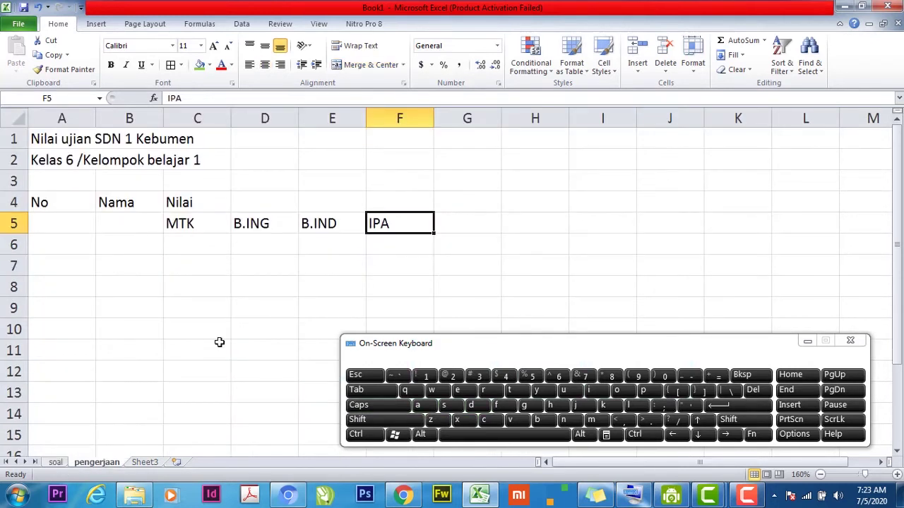
pyautogui.click(476, 233)
pyautogui.write('TERTINGGIO')
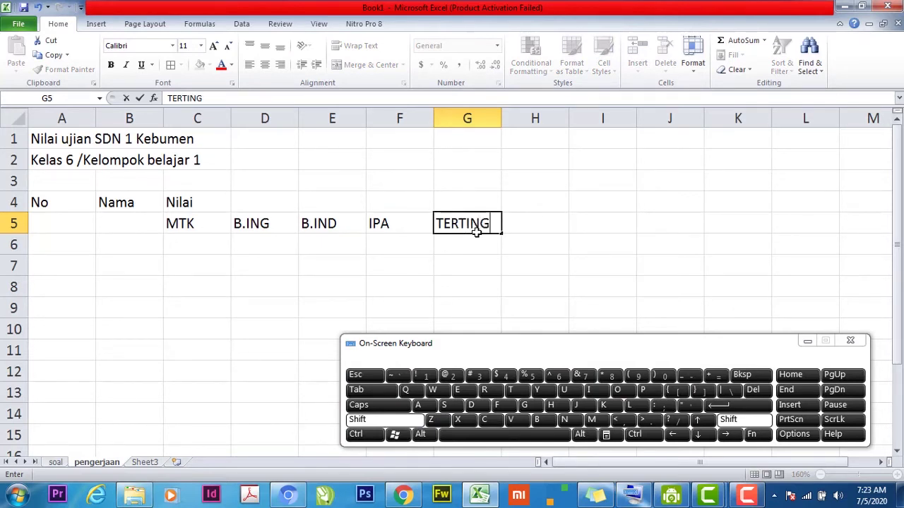
pyautogui.press('BackSpace')
pyautogui.press('BackSpace')
pyautogui.press('Tab')
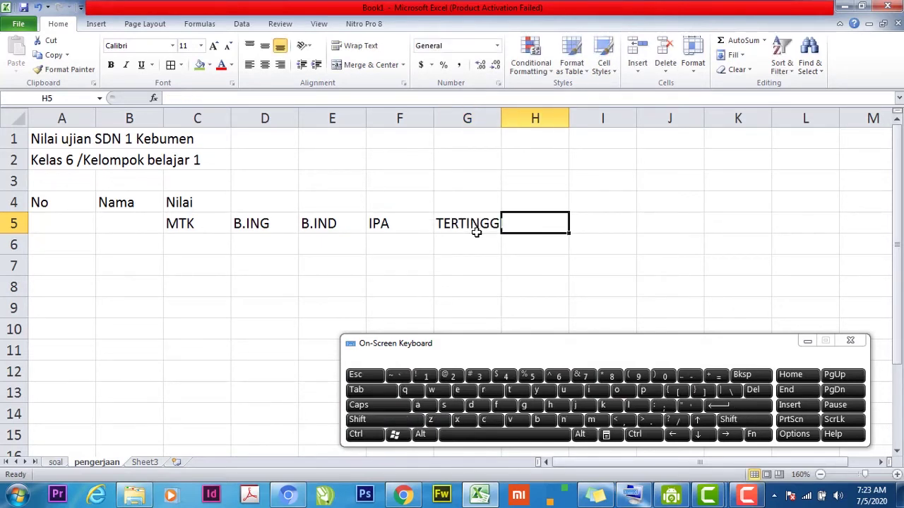
# Enter the headers "TERENDAH" in cell H5 and "RATA-RATA" in cell I5, checking them against the soal sheet
pyautogui.write('TERENDAH')
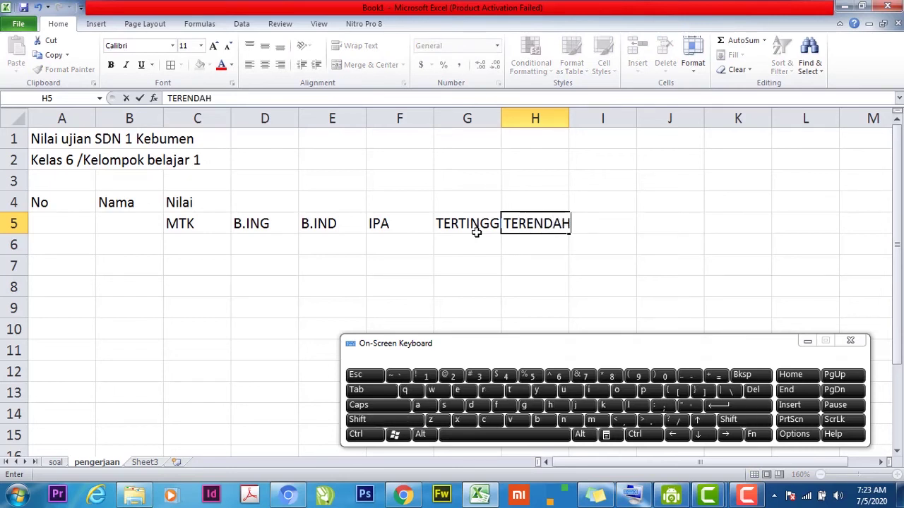
pyautogui.press('Tab')
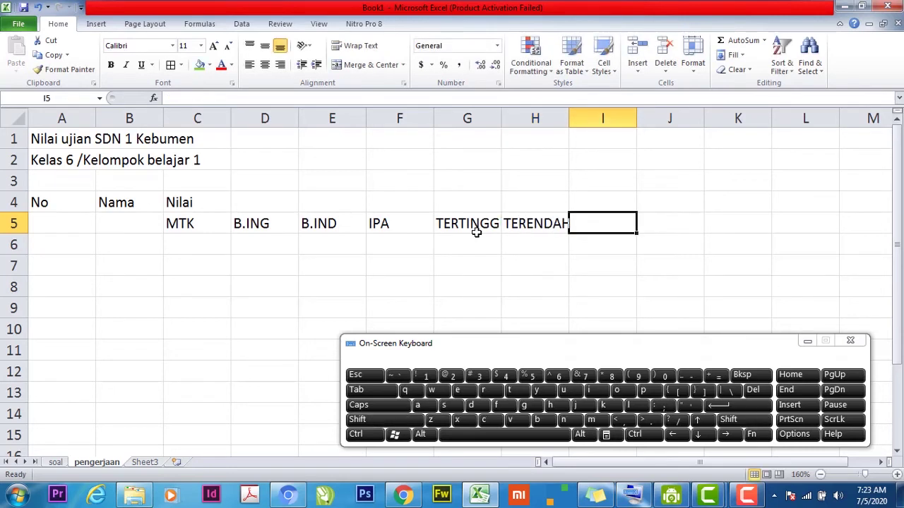
pyautogui.click(56, 462)
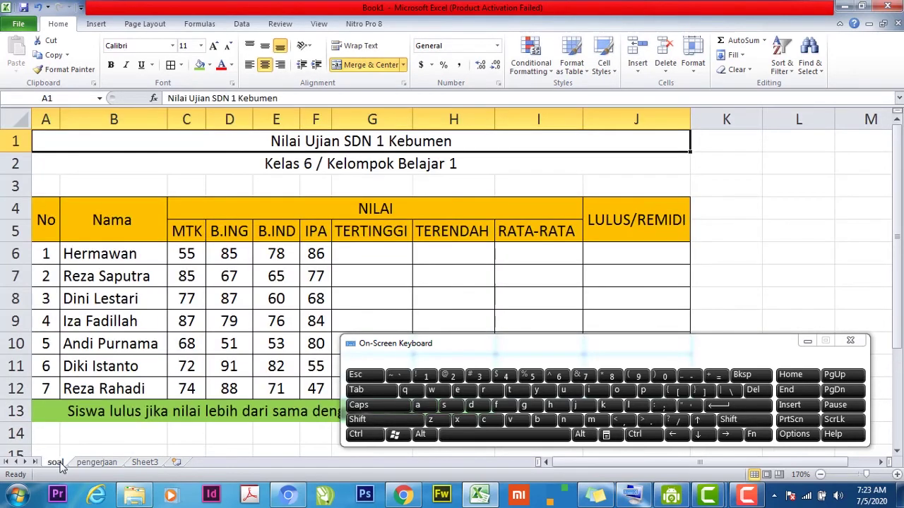
pyautogui.click(83, 463)
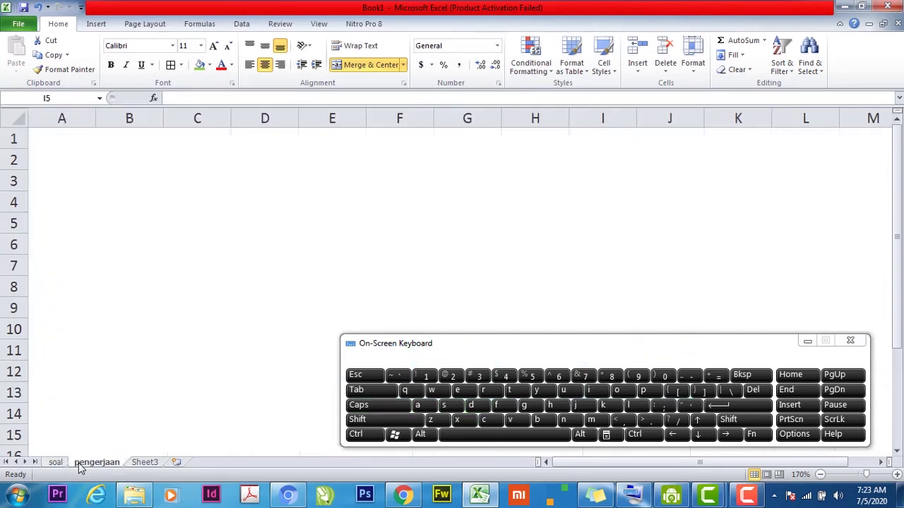
pyautogui.write('RAT')
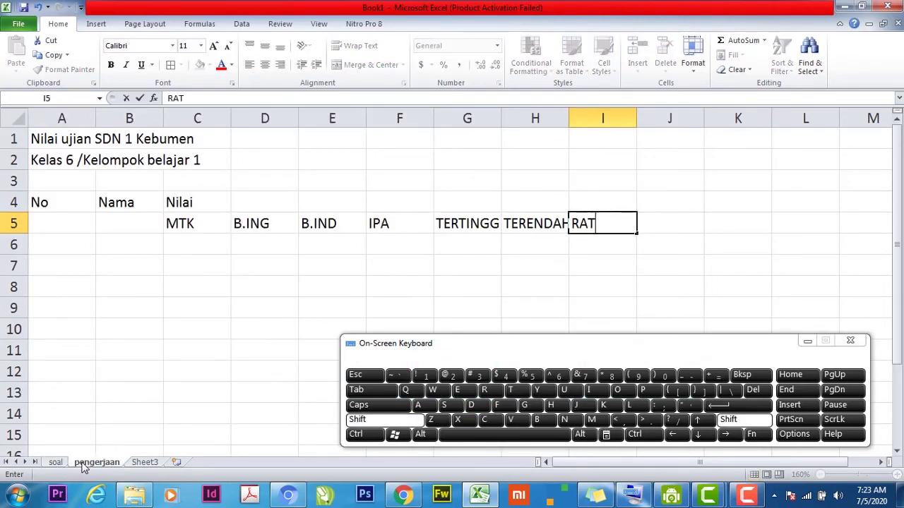
pyautogui.write('A-RATA')
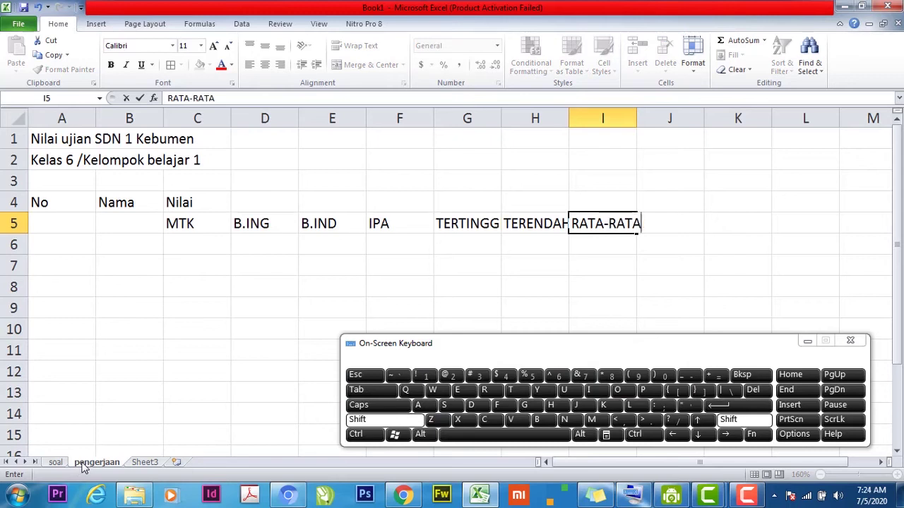
# Enter the header "LULUS/REMIDI" in cell J5
pyautogui.press('Tab')
pyautogui.write('LU')
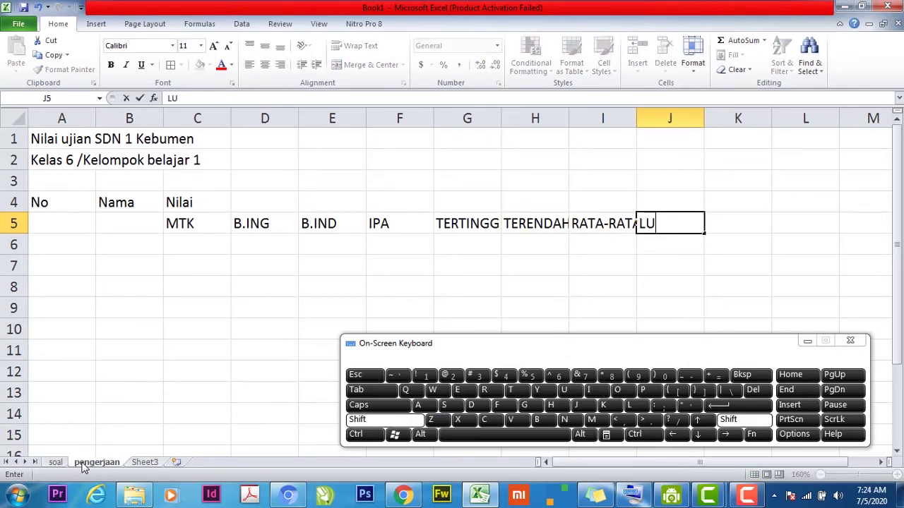
pyautogui.write('LUS/RE')
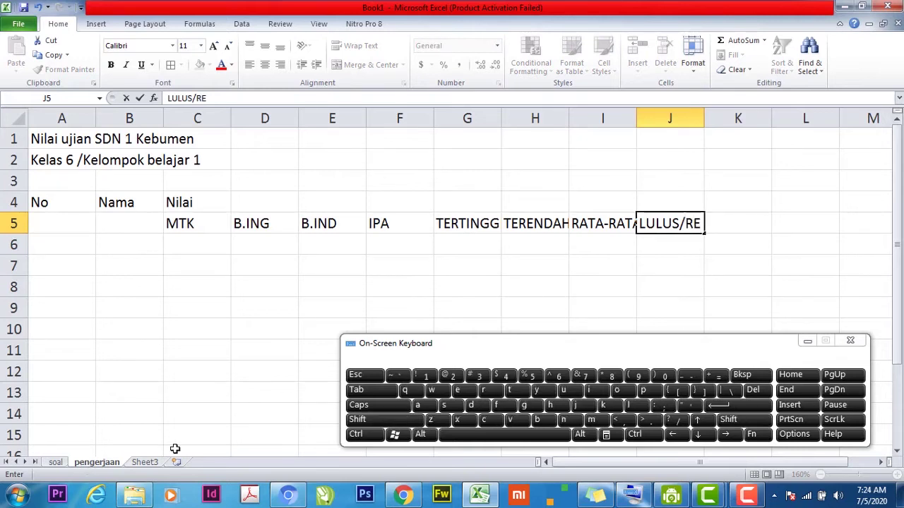
pyautogui.write('MIDI')
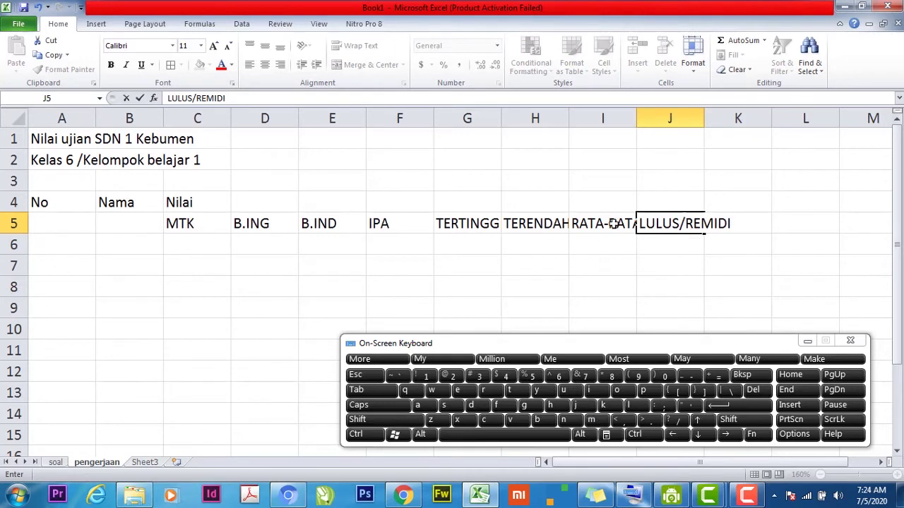
pyautogui.click(616, 275)
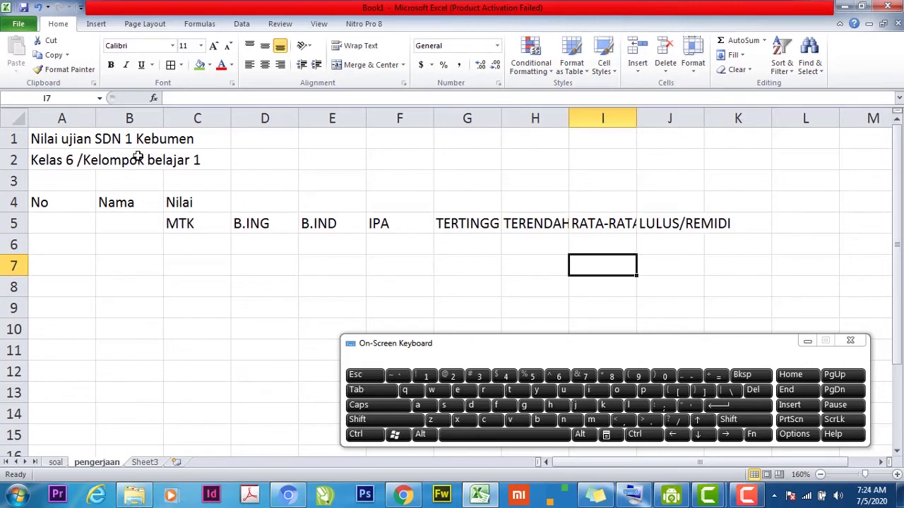
# Dismiss the Windows color scheme prompt and check how the title rows span the table on the soal sheet
pyautogui.click(60, 463)
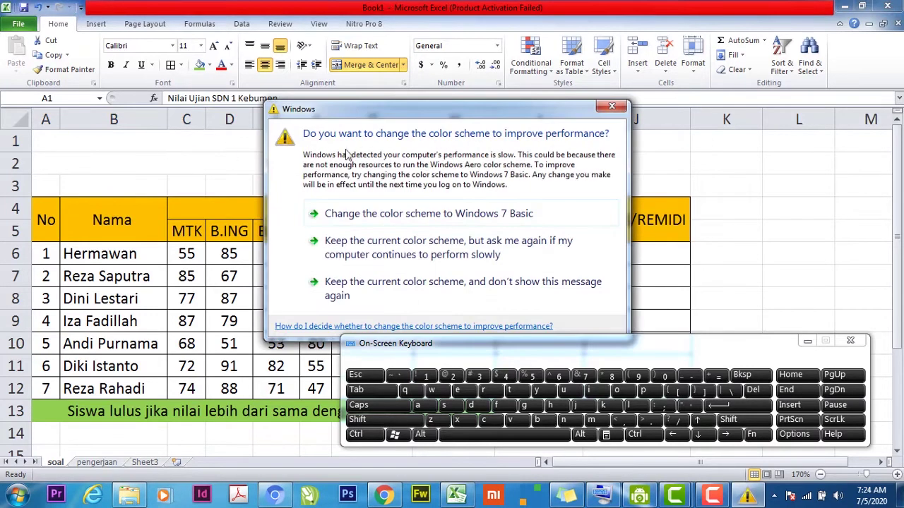
pyautogui.click(612, 106)
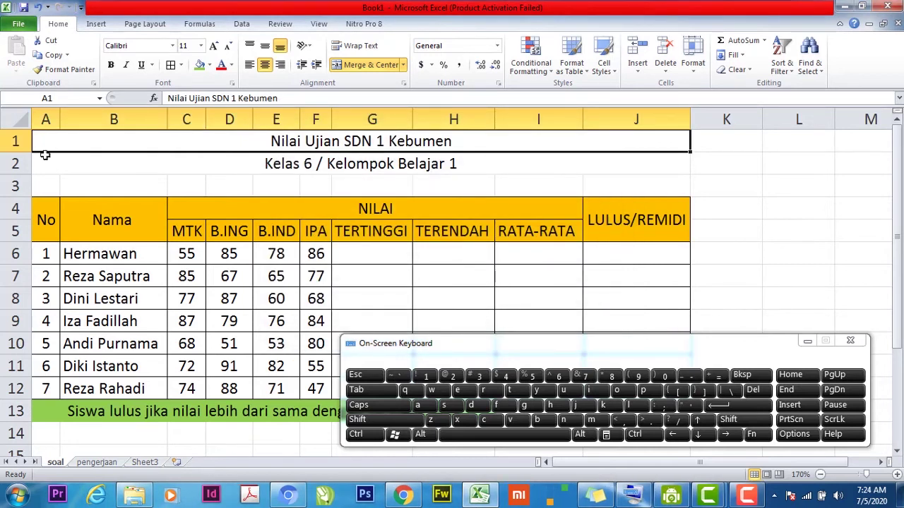
pyautogui.press('ctrl')
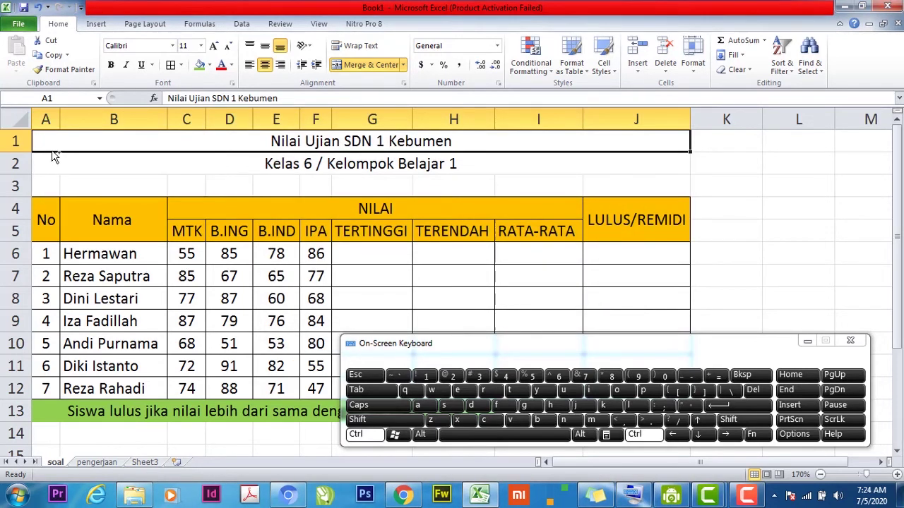
pyautogui.press('ctrl')
pyautogui.press('ctrl')
pyautogui.press('ctrl')
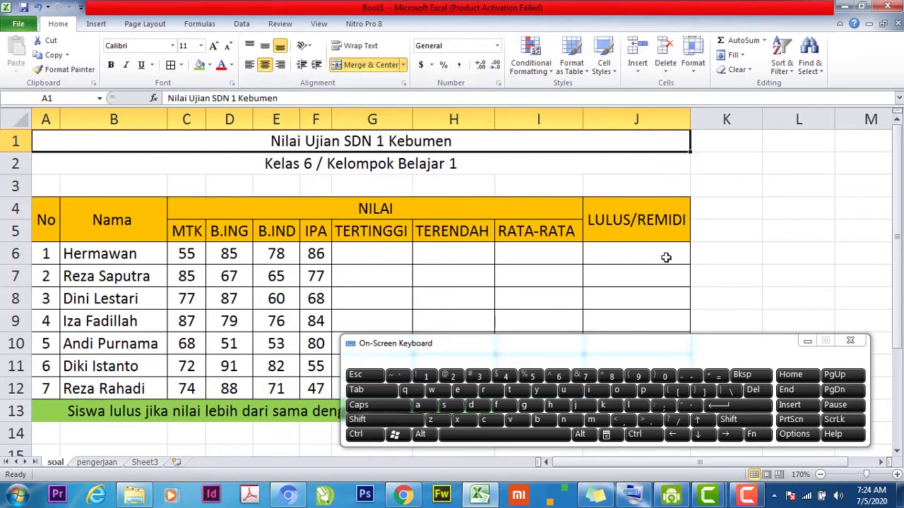
# Merge and center the "Nilai ujian SDN 1 Kebumen" title across A1:J1 on the pengerjaan sheet
pyautogui.click(92, 463)
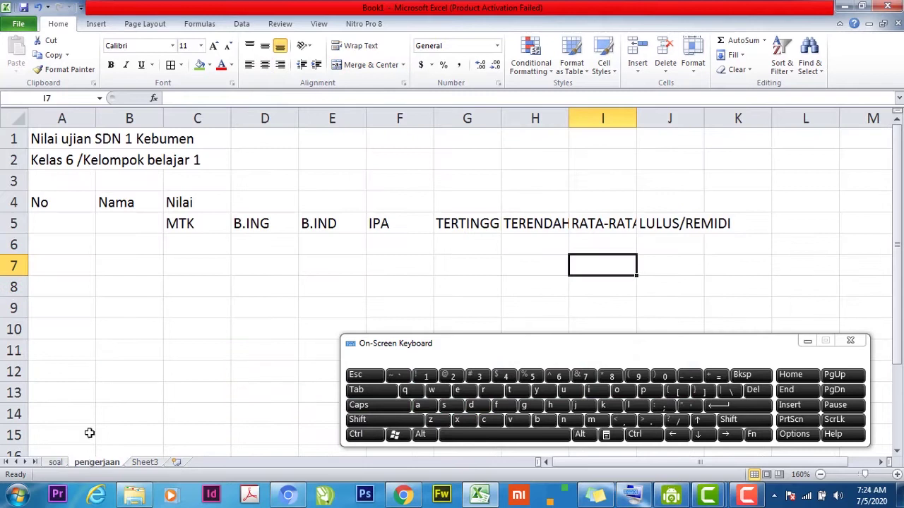
pyautogui.click(53, 141)
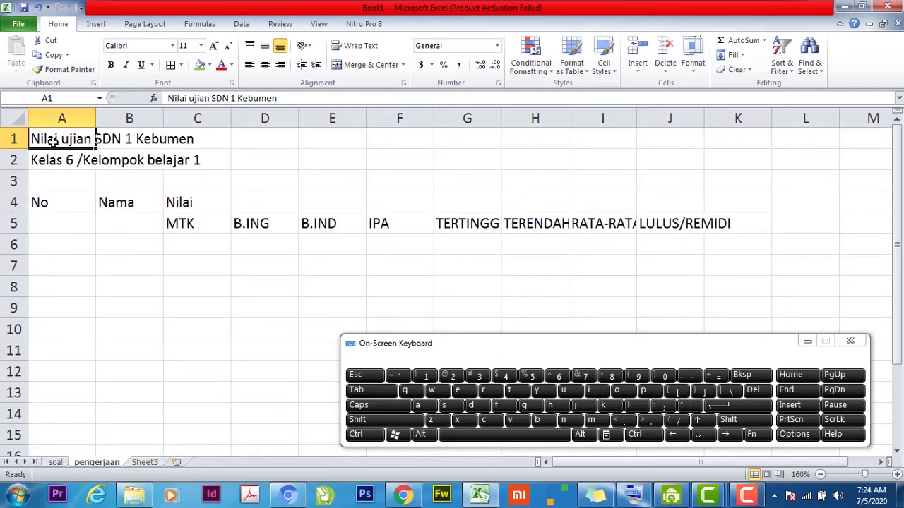
pyautogui.moveTo(53, 141); pyautogui.dragTo(645, 142)
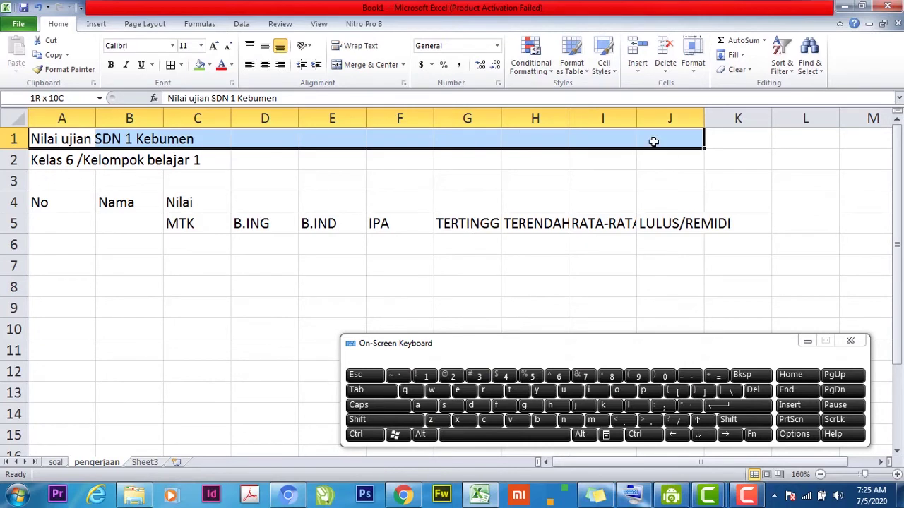
pyautogui.moveTo(653, 141); pyautogui.dragTo(653, 142)
pyautogui.press('ctrl')
pyautogui.press('ctrl')
pyautogui.press('ctrl')
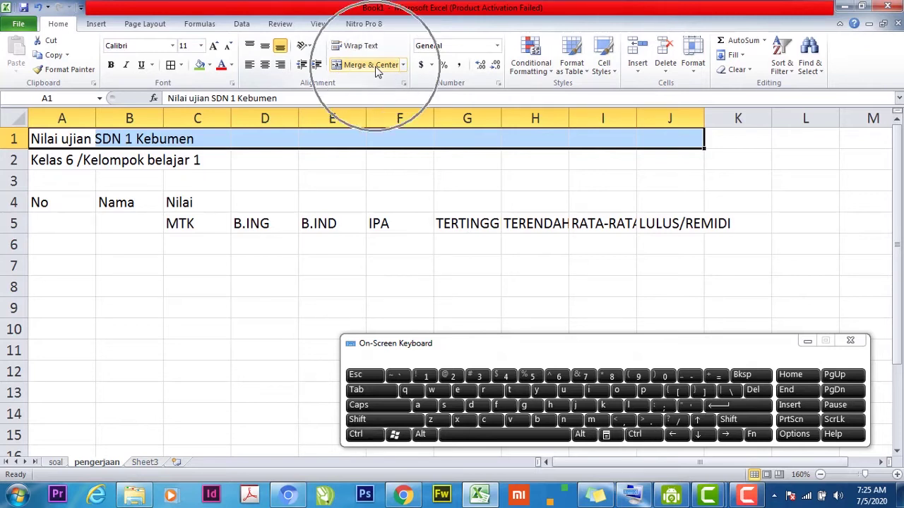
pyautogui.click(375, 67)
# Merge and center the "Kelas 6 /Kelompok belajar 1" subtitle across A2:J2
pyautogui.moveTo(53, 156); pyautogui.dragTo(652, 154)
pyautogui.click(362, 67)
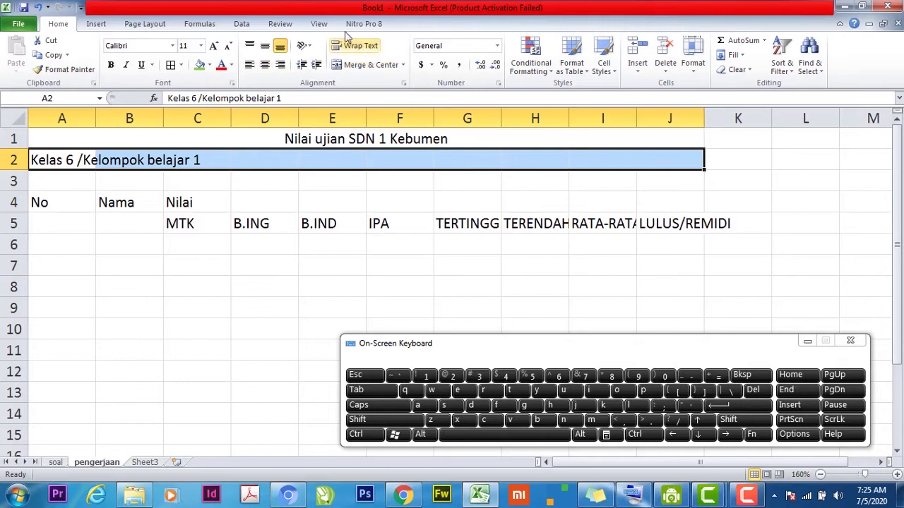
pyautogui.click(362, 67)
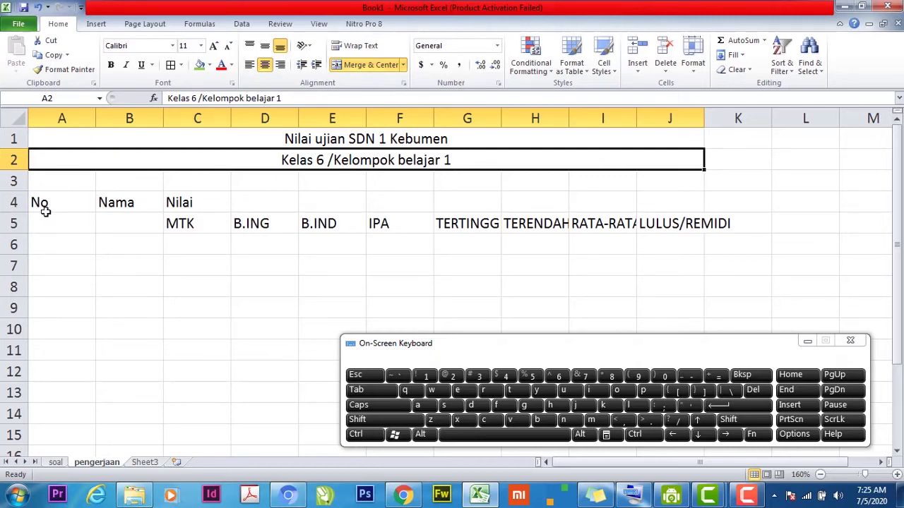
# AutoFit the widths of columns A to E to their header text
pyautogui.click(95, 119)
pyautogui.doubleClick(95, 119)
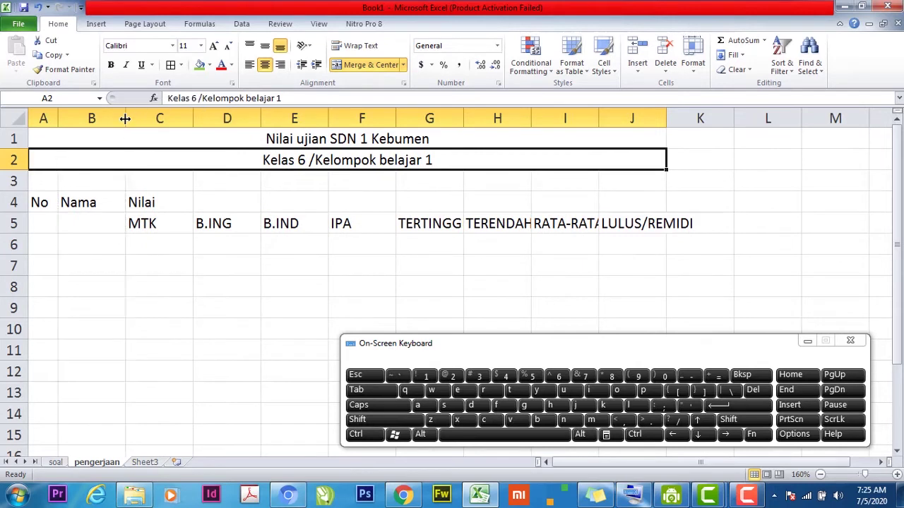
pyautogui.doubleClick(125, 120)
pyautogui.doubleClick(172, 118)
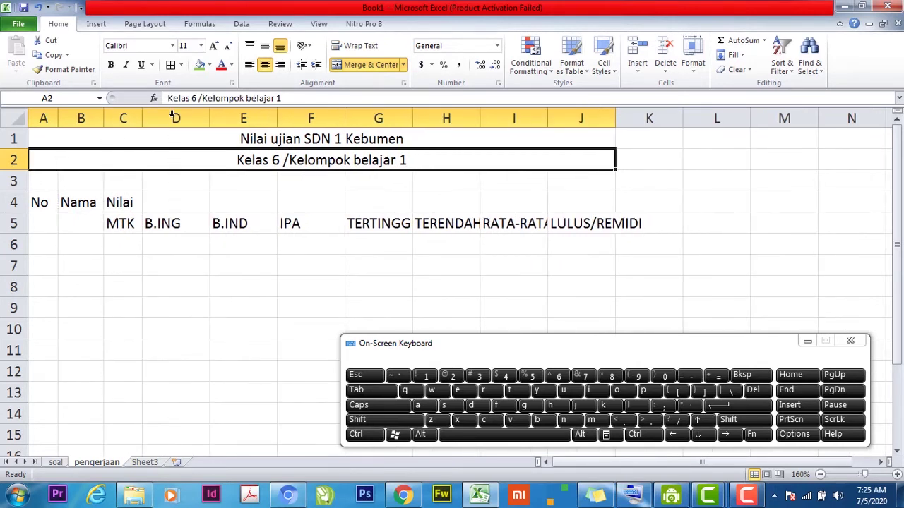
pyautogui.click(210, 117)
pyautogui.doubleClick(210, 118)
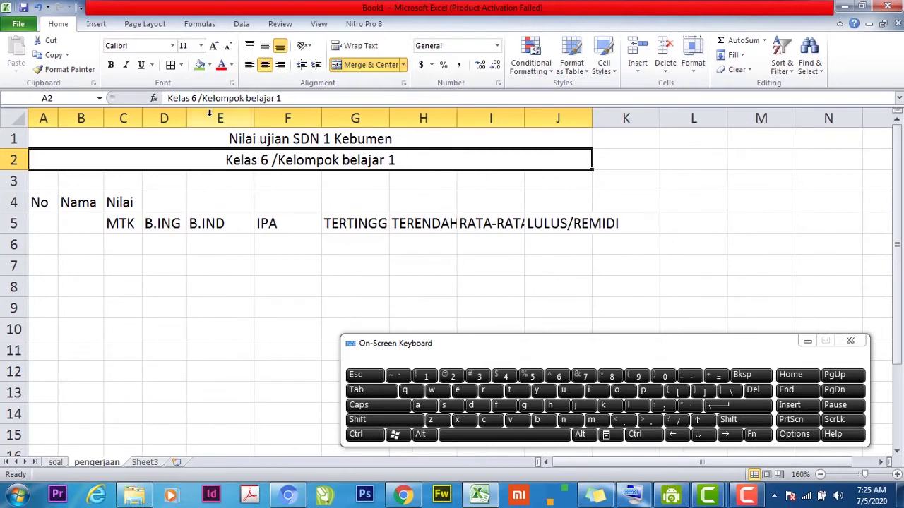
pyautogui.doubleClick(253, 117)
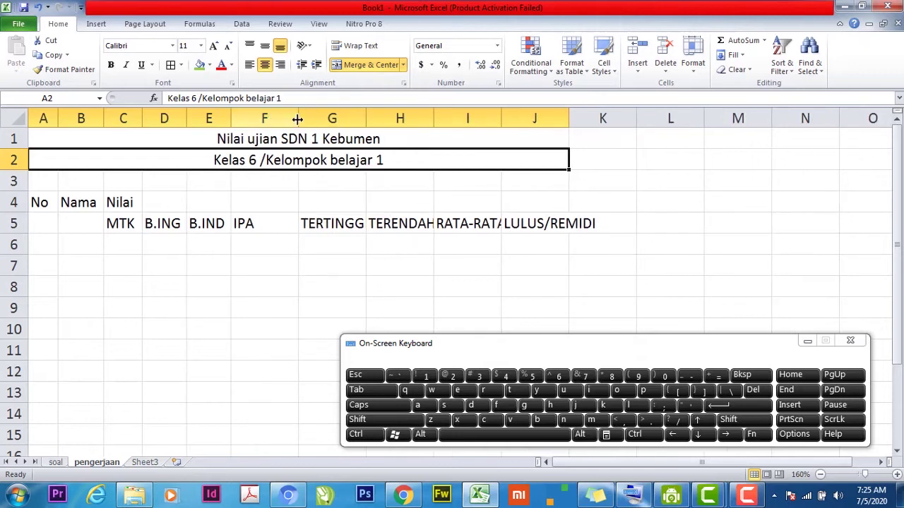
# Narrow column F to fit "IPA" and widen columns H, I and J until their headers fit
pyautogui.moveTo(298, 119); pyautogui.dragTo(260, 119)
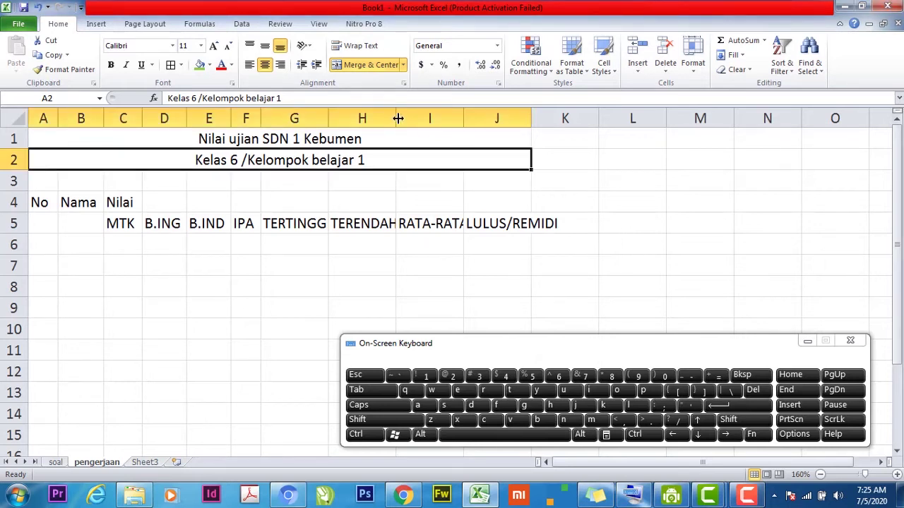
pyautogui.moveTo(399, 119); pyautogui.dragTo(406, 119)
pyautogui.moveTo(472, 119); pyautogui.dragTo(489, 119)
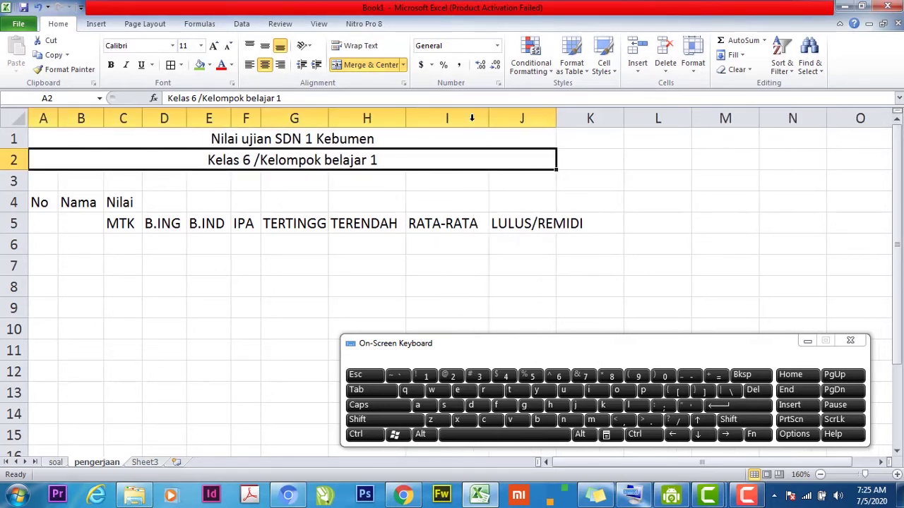
pyautogui.moveTo(556, 118); pyautogui.dragTo(588, 118)
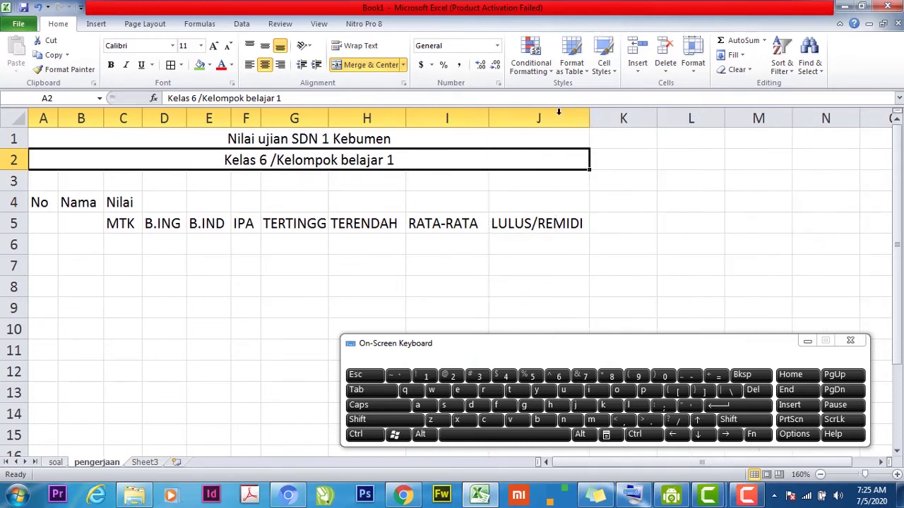
pyautogui.click(633, 252)
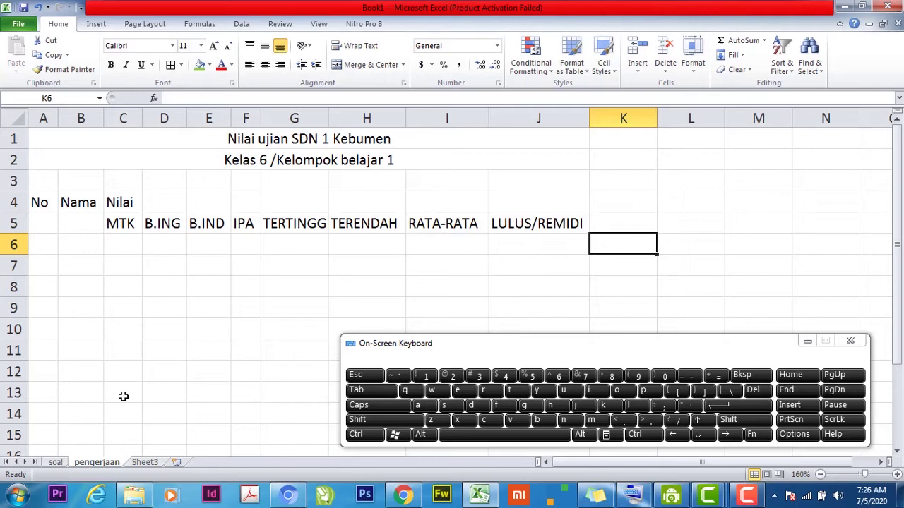
# Merge and center the "No" header over A4:A5 on the pengerjaan sheet, following the soal sheet's layout
pyautogui.click(59, 464)
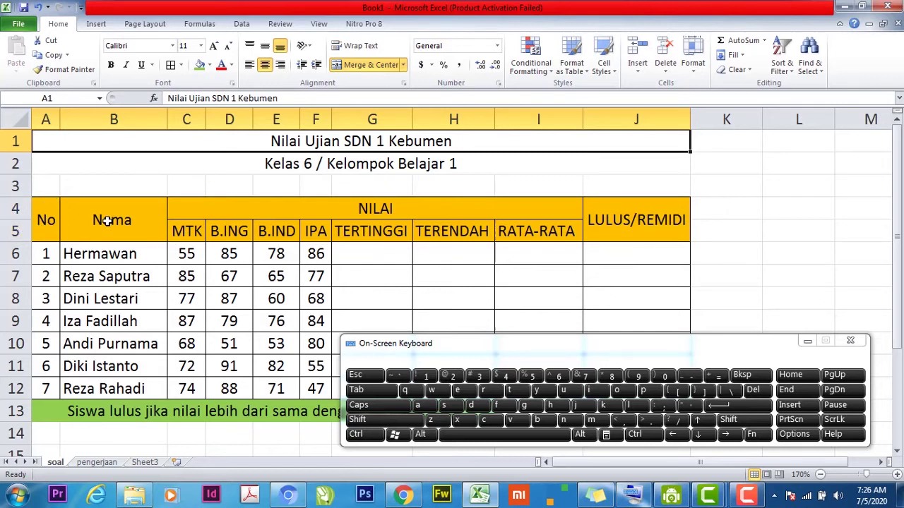
pyautogui.click(99, 463)
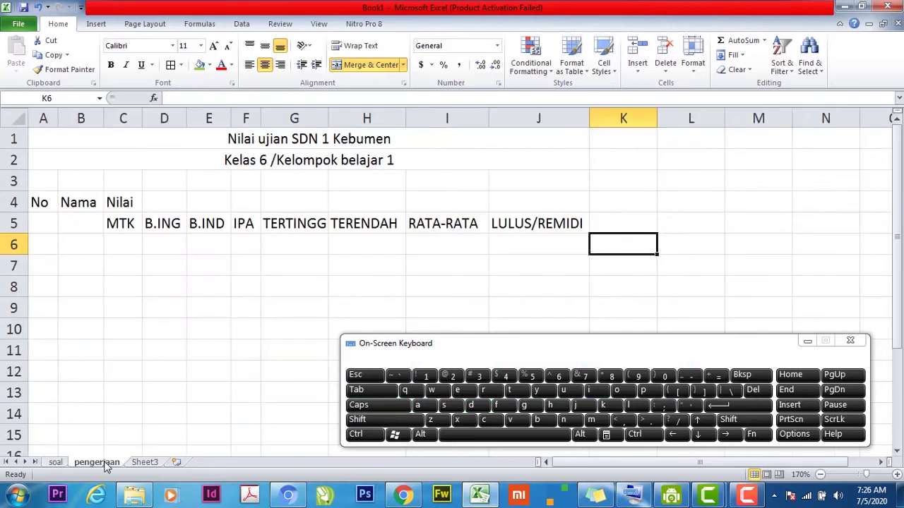
pyautogui.click(50, 204)
pyautogui.moveTo(51, 205); pyautogui.dragTo(50, 221)
pyautogui.press('ctrl')
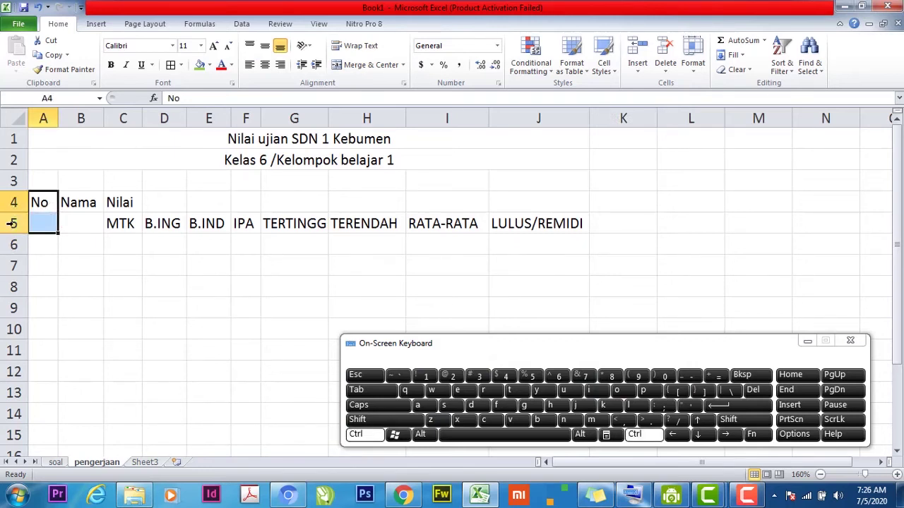
pyautogui.click(364, 65)
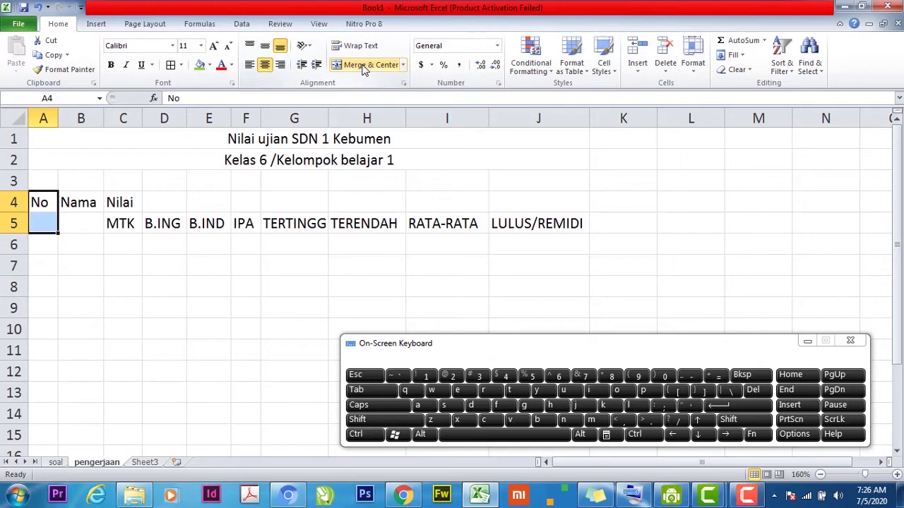
pyautogui.click(363, 65)
pyautogui.click(364, 65)
pyautogui.click(364, 66)
pyautogui.press('ctrl')
pyautogui.press('ctrl')
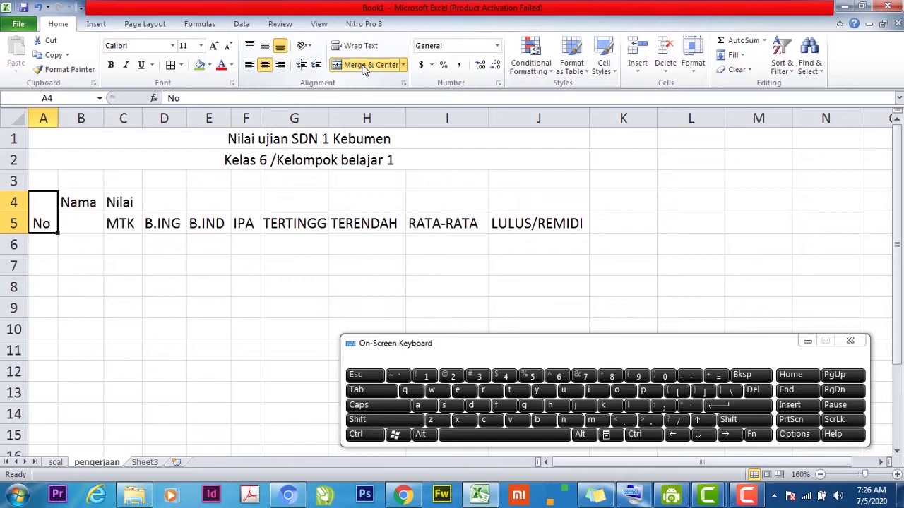
# Merge and center the "Nama" header over cells B4:B5
pyautogui.moveTo(84, 200); pyautogui.dragTo(87, 220)
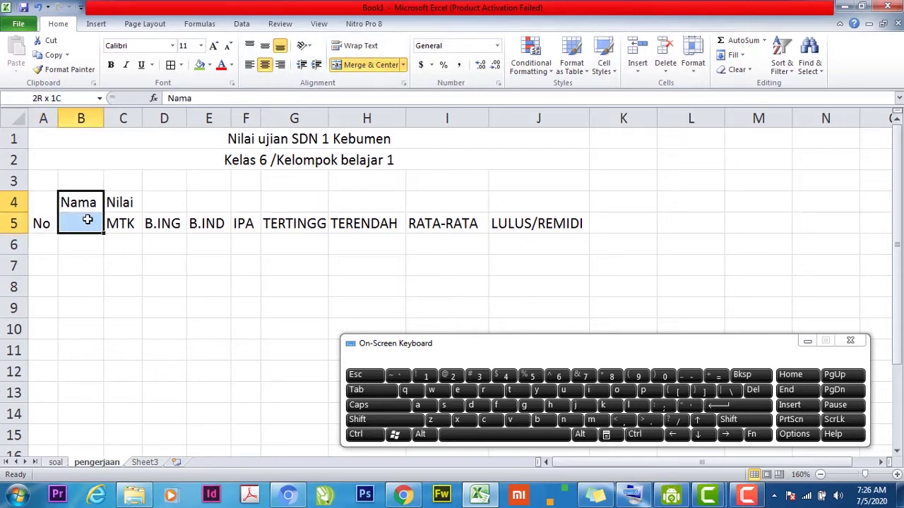
pyautogui.click(363, 64)
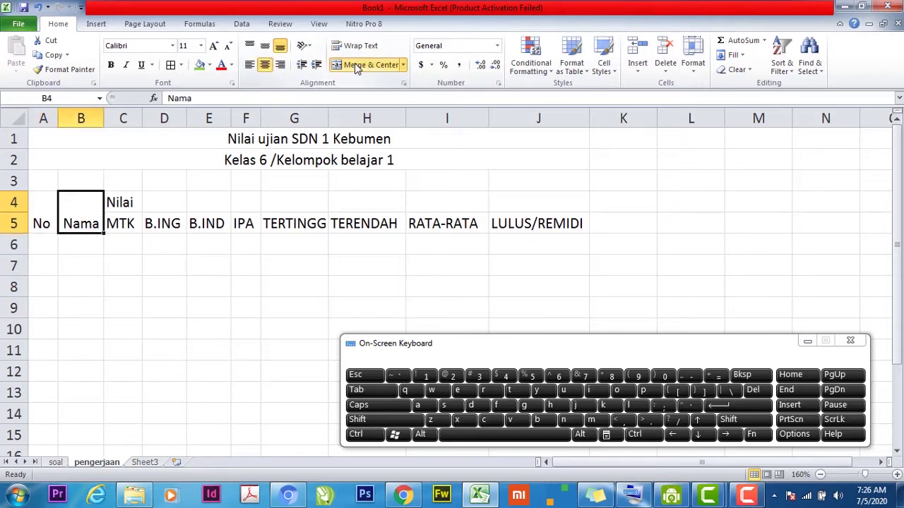
pyautogui.click(124, 215)
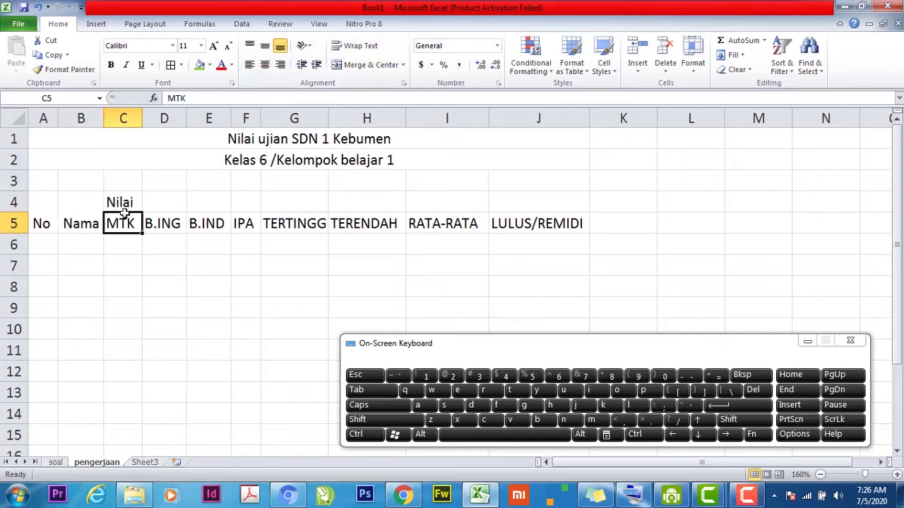
# Middle-align the merged "No" and "Nama" headers vertically
pyautogui.click(57, 204)
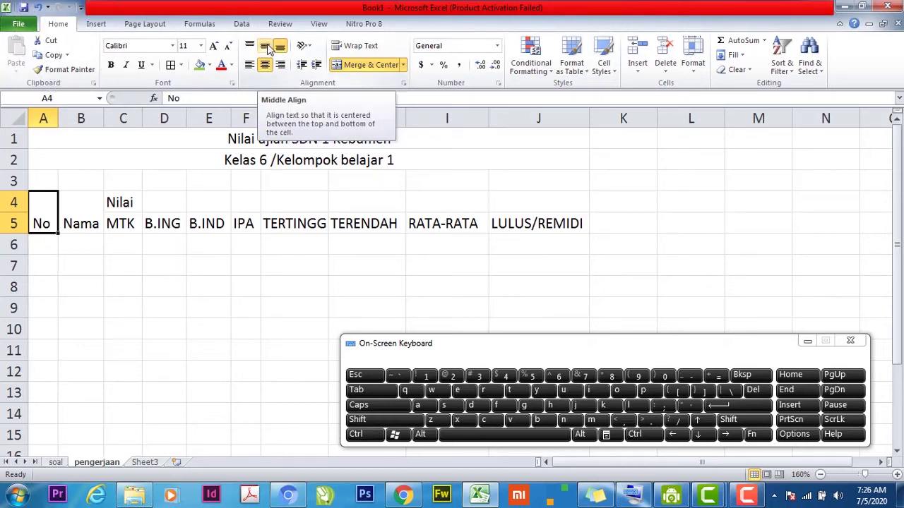
pyautogui.click(267, 48)
pyautogui.click(81, 204)
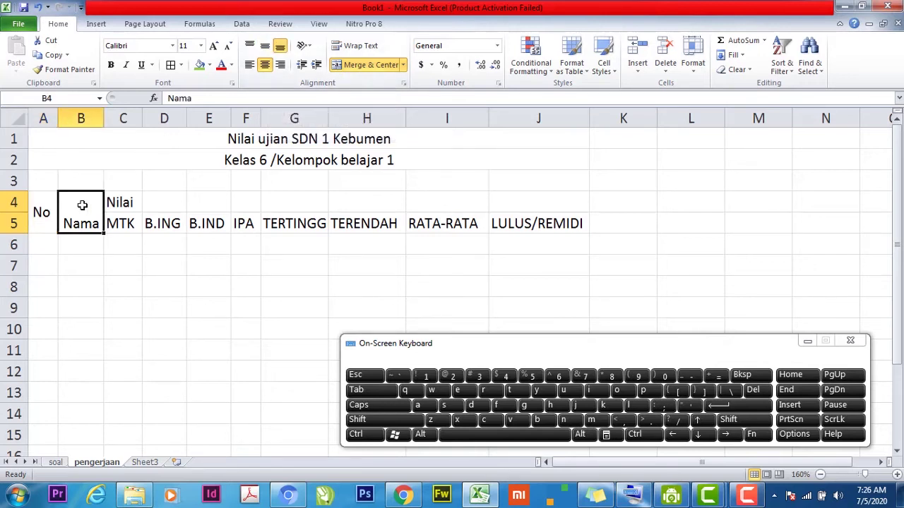
pyautogui.click(267, 48)
pyautogui.click(115, 224)
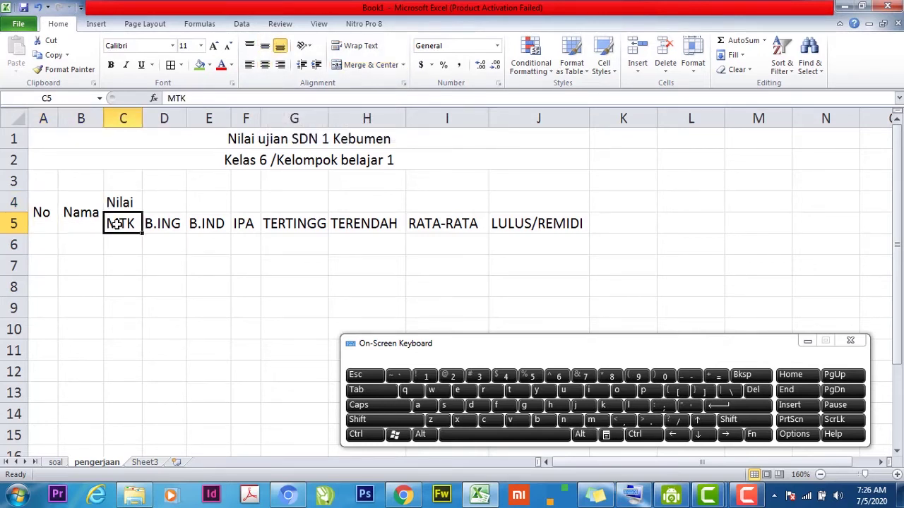
# Merge and center the "Nilai" header over C4:I4 on the pengerjaan sheet, following the soal sheet's layout
pyautogui.click(54, 462)
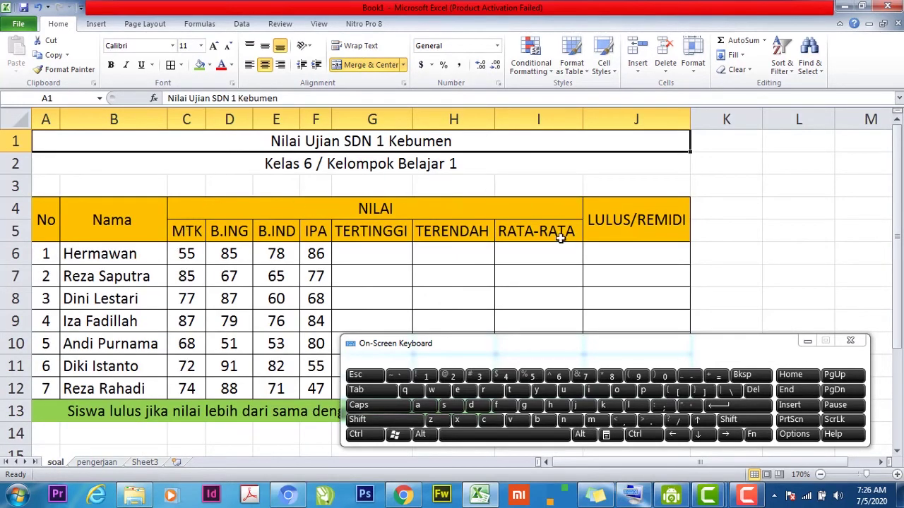
pyautogui.click(106, 464)
pyautogui.moveTo(134, 195); pyautogui.dragTo(420, 193)
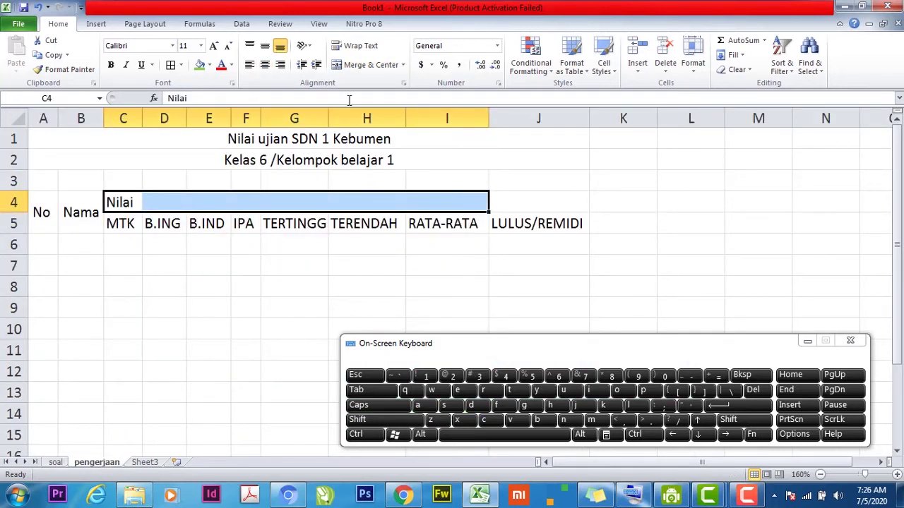
pyautogui.click(367, 64)
pyautogui.click(323, 243)
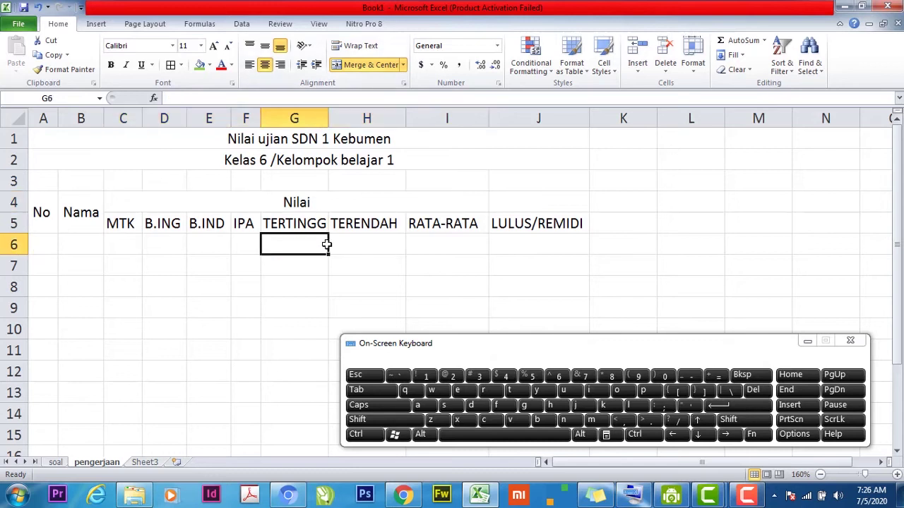
# Merge and center the "LULUS/REMIDI" header over J4:J5 and middle-align it vertically
pyautogui.moveTo(539, 216); pyautogui.dragTo(539, 208)
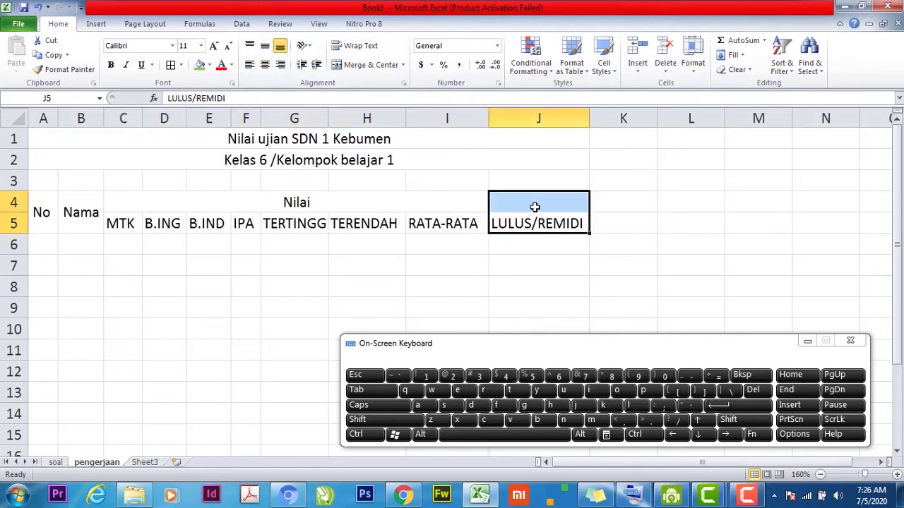
pyautogui.click(367, 65)
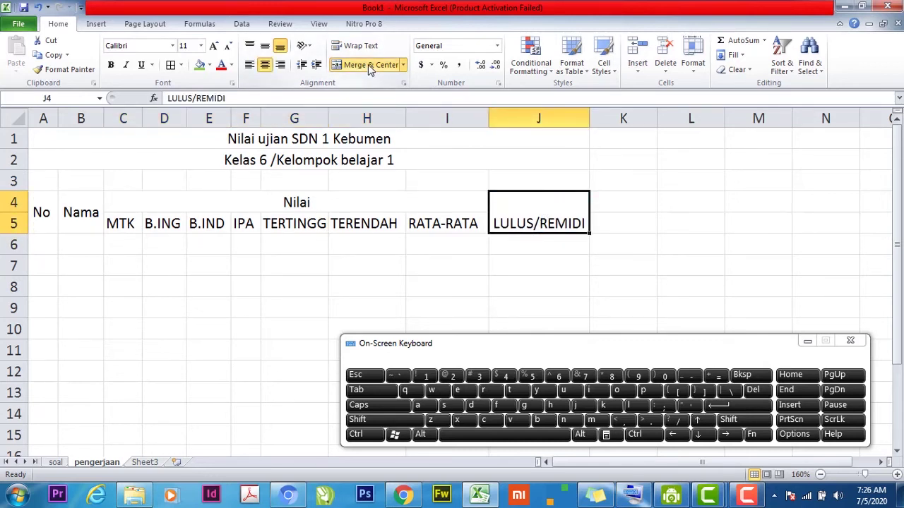
pyautogui.click(267, 48)
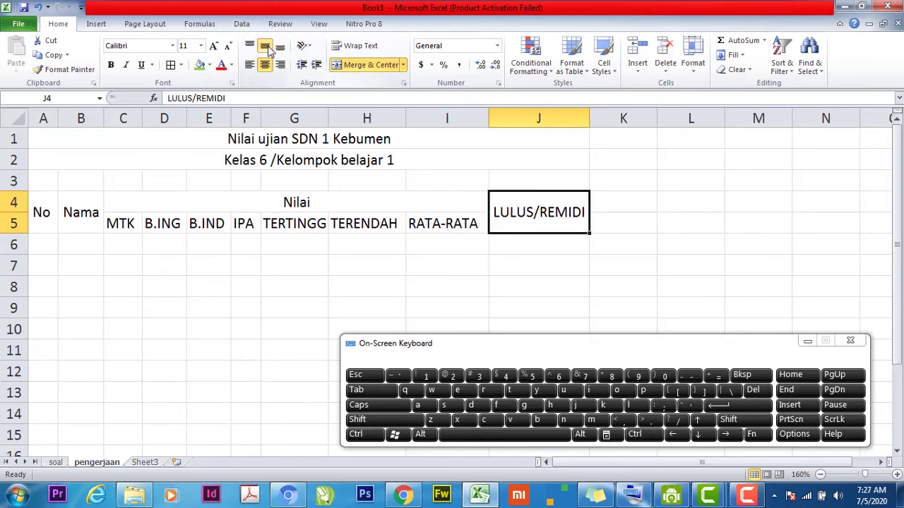
pyautogui.click(203, 283)
# Fill the header block A4:J5 with the standard orange color
pyautogui.moveTo(57, 210); pyautogui.dragTo(516, 217)
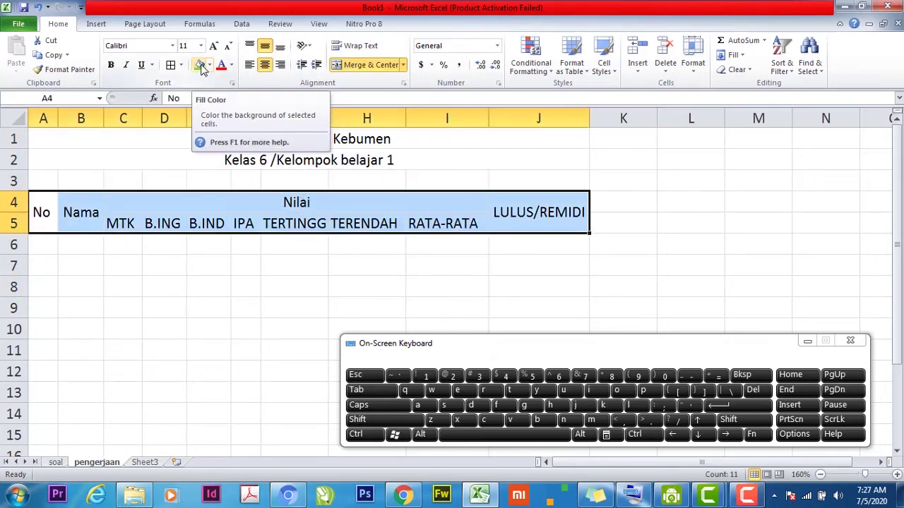
pyautogui.click(201, 67)
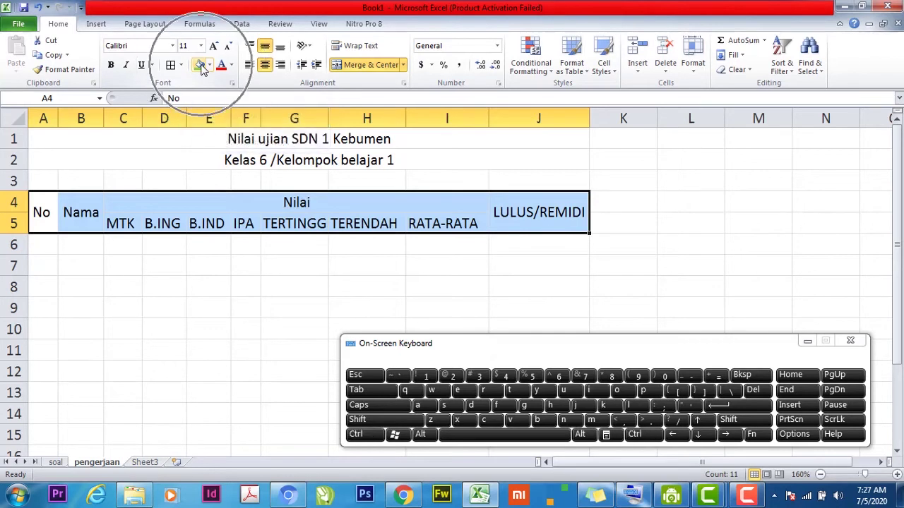
pyautogui.click(211, 65)
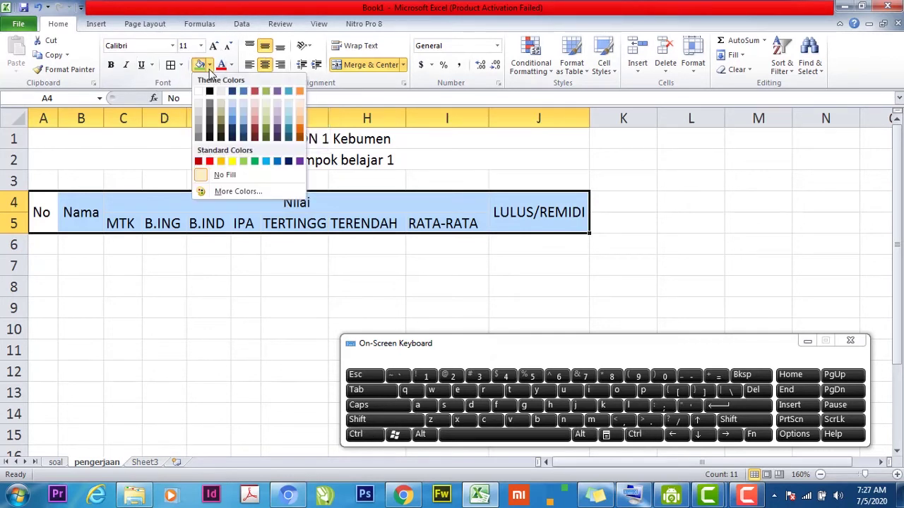
pyautogui.click(220, 162)
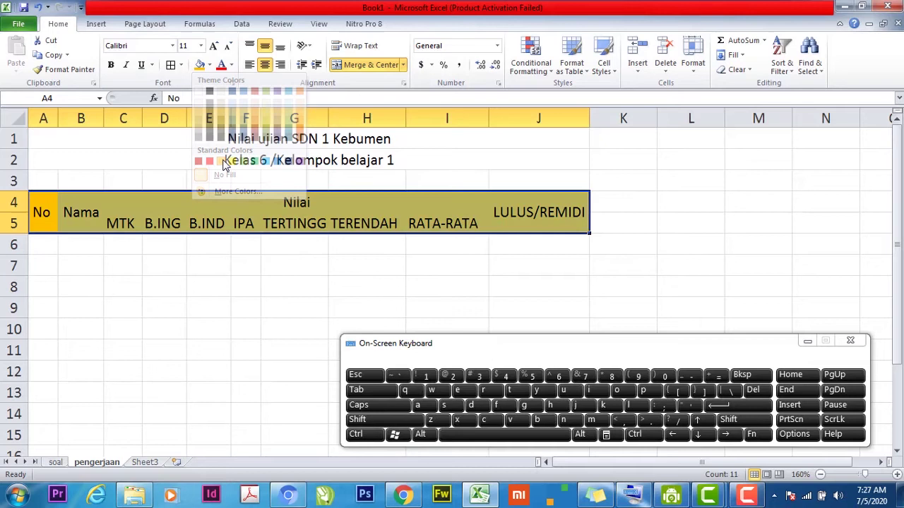
pyautogui.click(182, 286)
# Apply all borders to the header cells A4:J5
pyautogui.moveTo(56, 207); pyautogui.dragTo(518, 216)
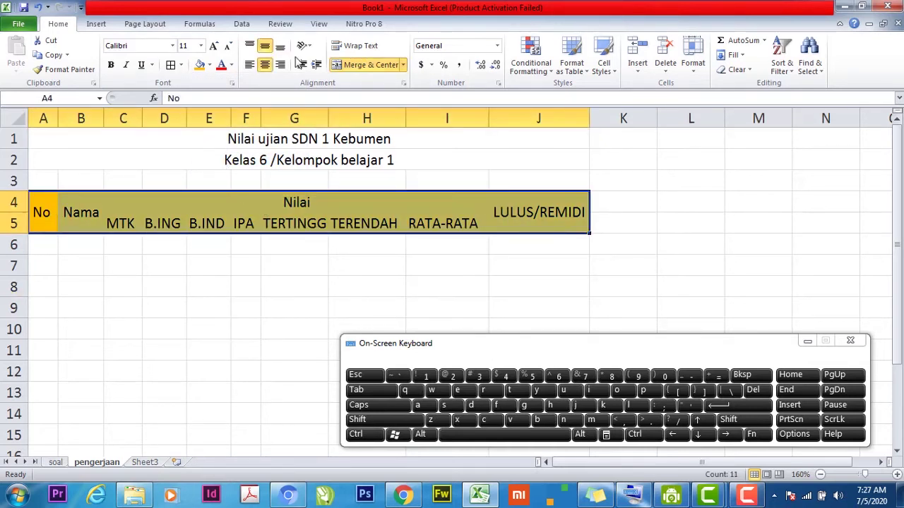
pyautogui.click(181, 67)
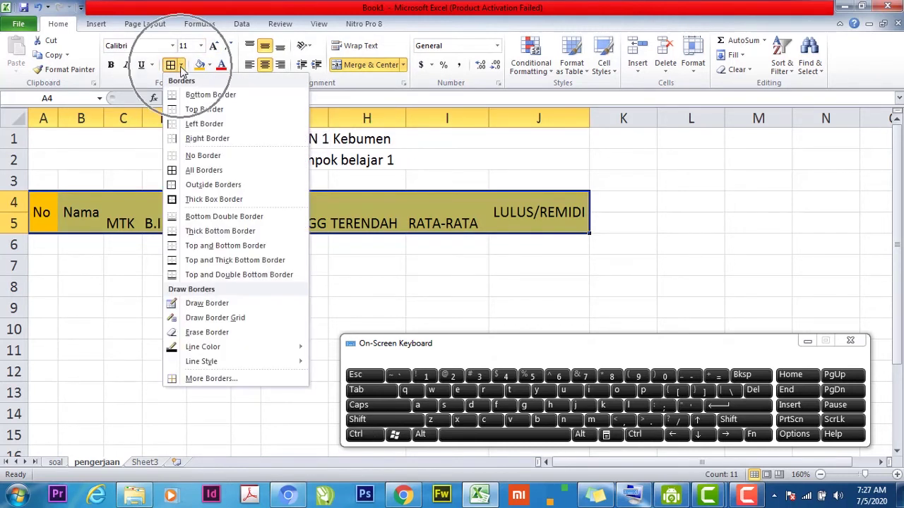
pyautogui.click(205, 173)
pyautogui.click(221, 268)
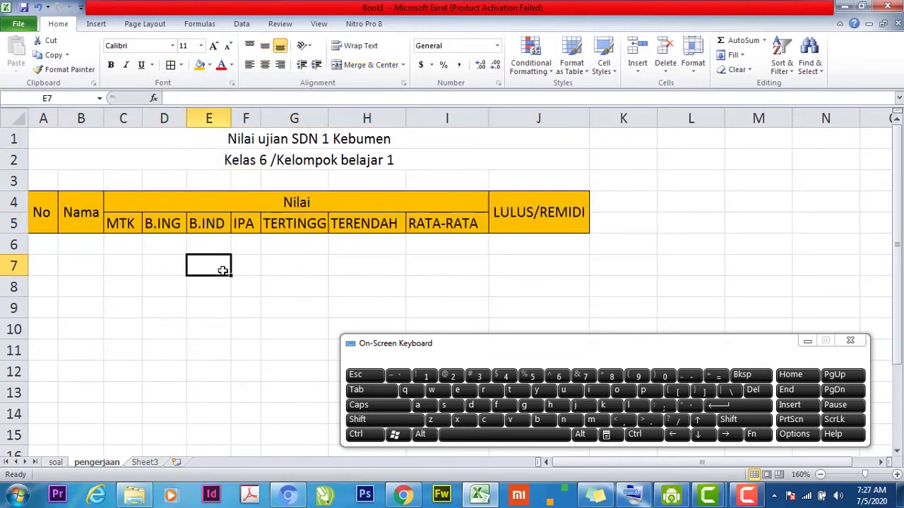
# Copy the students' numbers, names and four subject scores from A6:F12 on the soal sheet
pyautogui.click(56, 463)
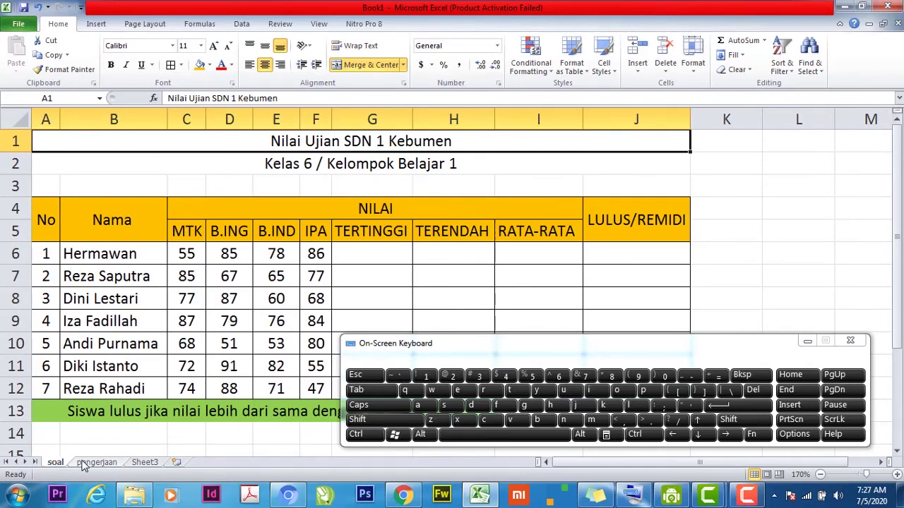
pyautogui.moveTo(589, 346); pyautogui.dragTo(615, 426)
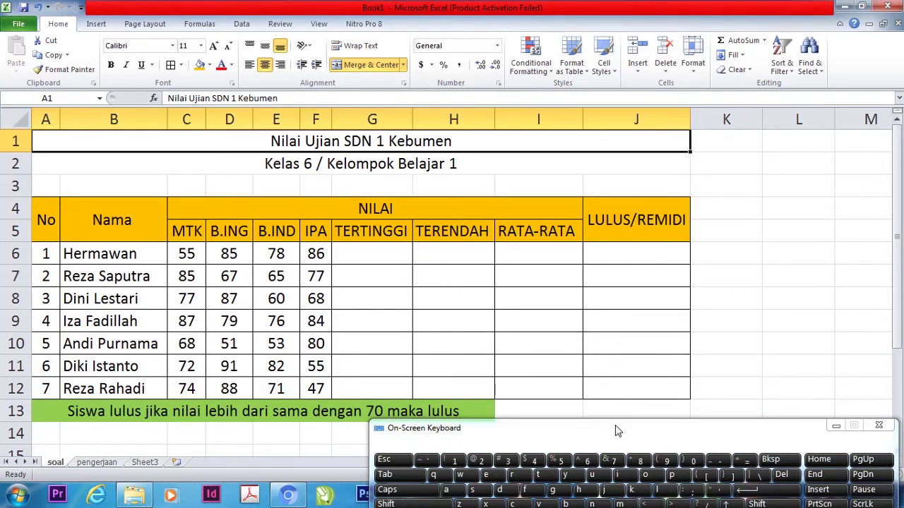
pyautogui.click(107, 461)
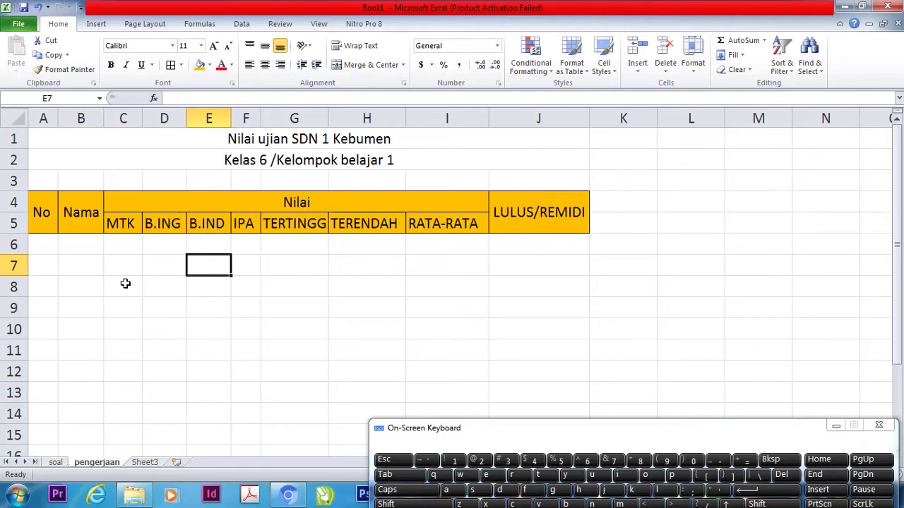
pyautogui.click(55, 454)
pyautogui.click(55, 462)
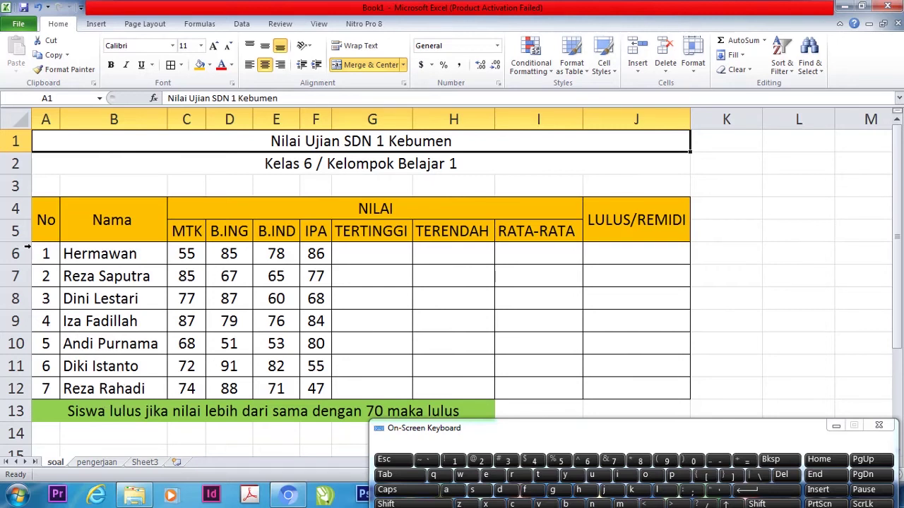
pyautogui.moveTo(45, 253); pyautogui.dragTo(286, 397)
pyautogui.hotkey('ctrl', 'c')
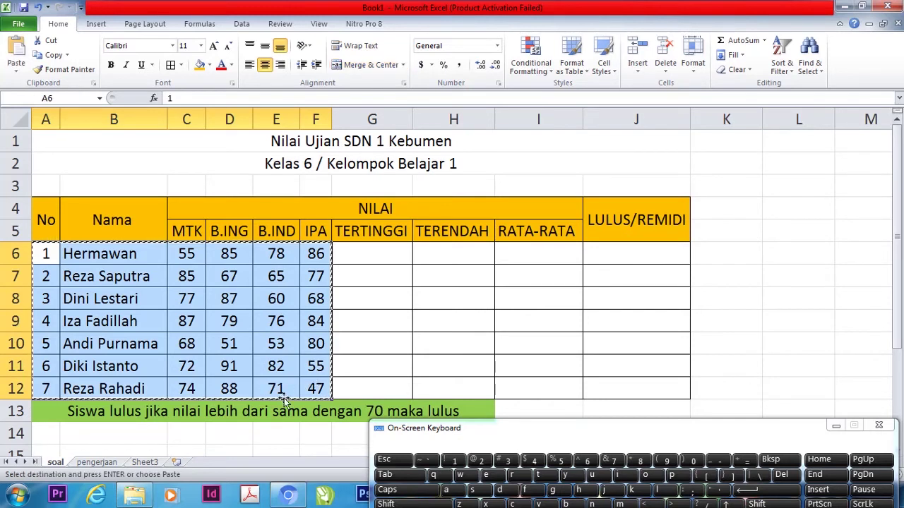
# Paste the copied student rows under the headers on the pengerjaan sheet, starting at cell A6
pyautogui.click(104, 463)
pyautogui.moveTo(46, 245)
pyautogui.mouseDown()
pyautogui.moveTo(208, 308)
pyautogui.moveTo(207, 332)
pyautogui.moveTo(51, 259)
pyautogui.mouseUp()
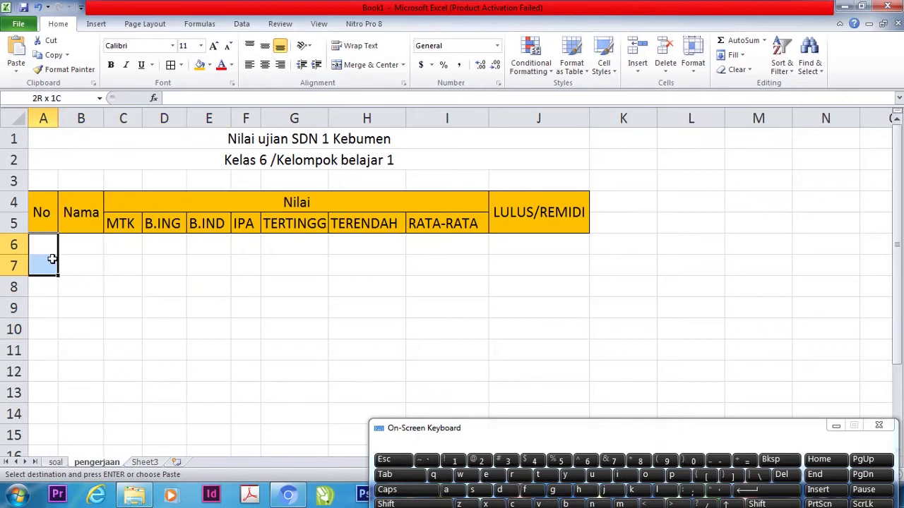
pyautogui.click(52, 252)
pyautogui.hotkey('ctrl', 'v')
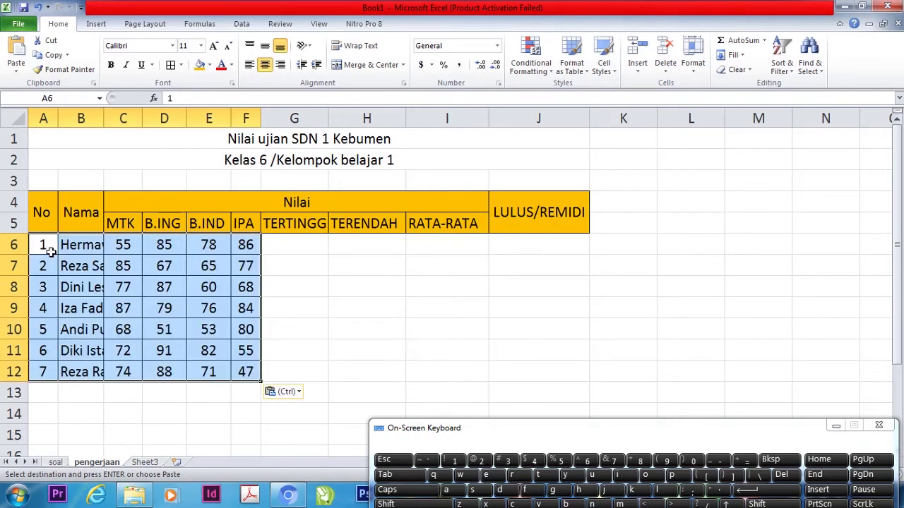
pyautogui.click(177, 279)
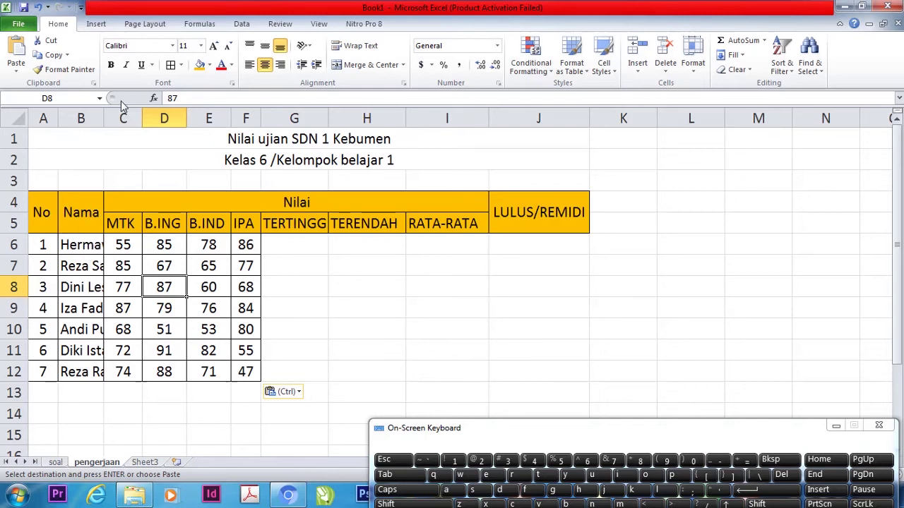
# Autofit column B to the full student names, and keep the current Windows color scheme without showing the message again
pyautogui.press('ctrl')
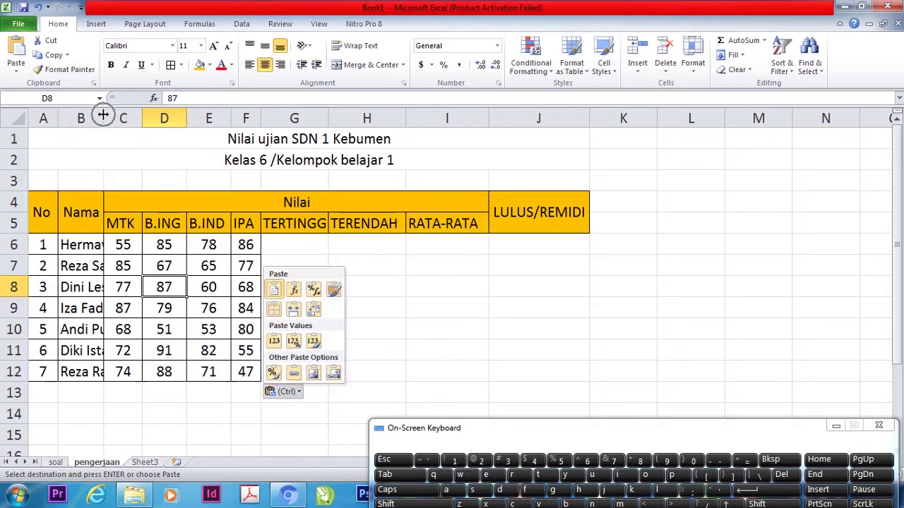
pyautogui.press('Escape')
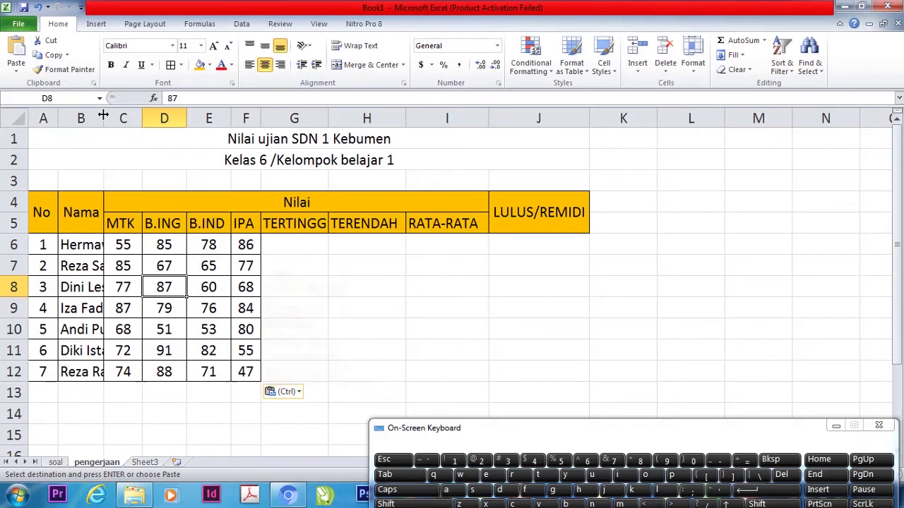
pyautogui.doubleClick(103, 115)
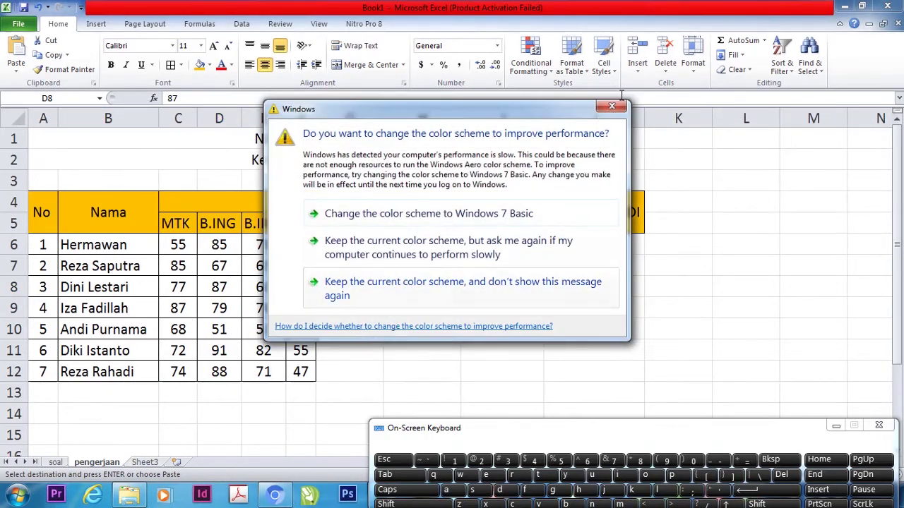
pyautogui.click(545, 289)
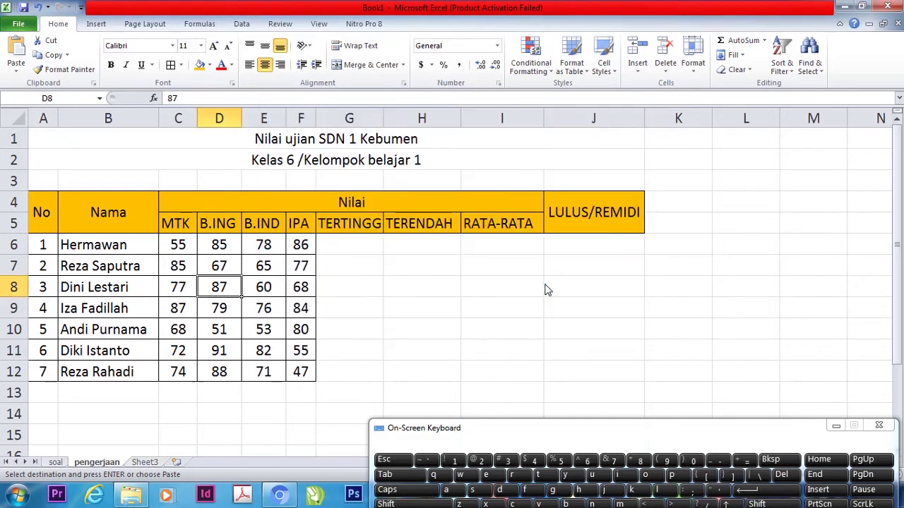
# Apply all borders to the whole table, A4:J12
pyautogui.click(52, 216)
pyautogui.moveTo(52, 216); pyautogui.dragTo(572, 371)
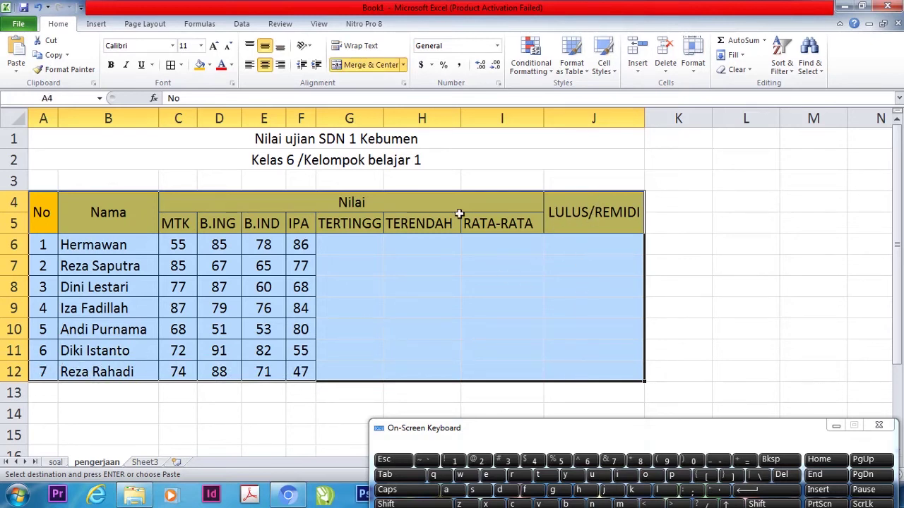
pyautogui.click(171, 65)
pyautogui.click(283, 173)
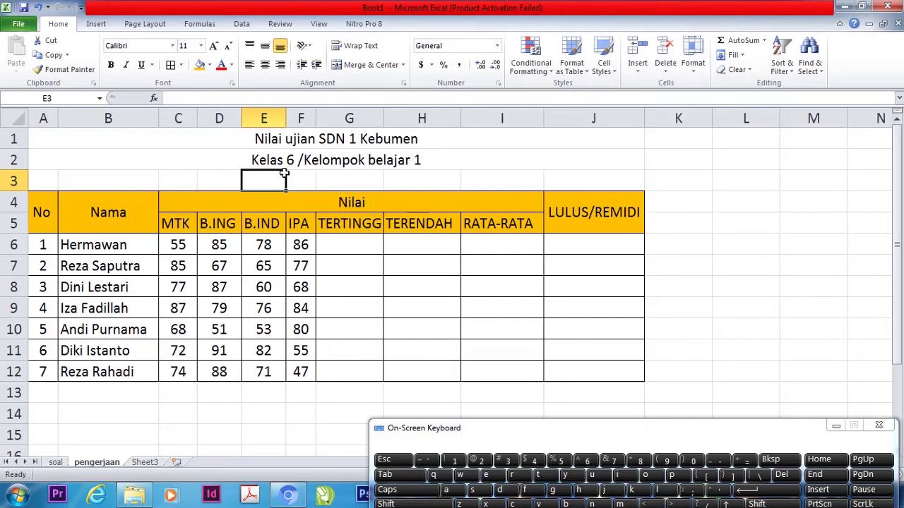
# Enter the formula =max(C6:F6) in G6 to get the first student's highest score
pyautogui.click(344, 244)
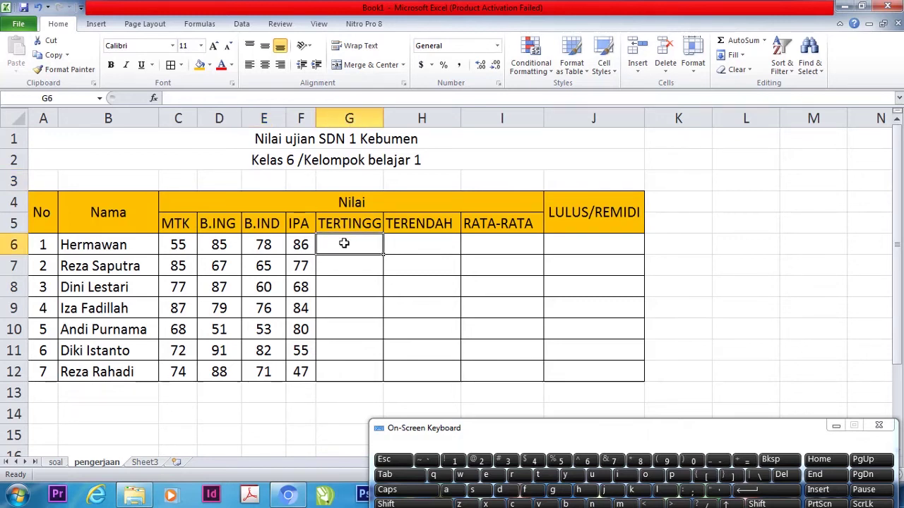
pyautogui.write('=')
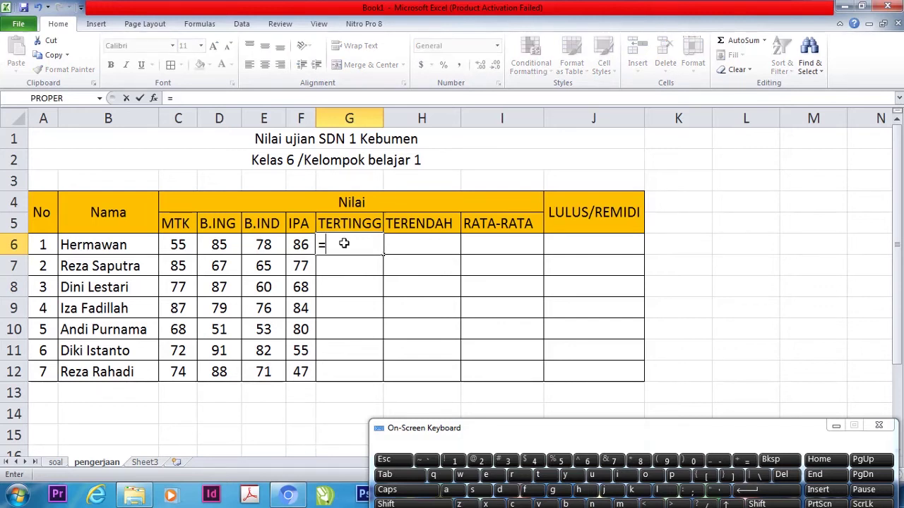
pyautogui.moveTo(624, 436); pyautogui.dragTo(617, 405)
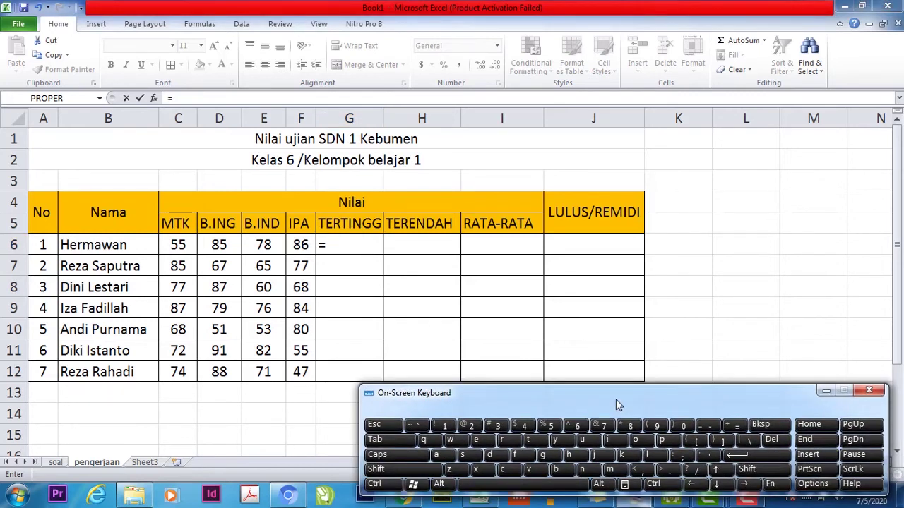
pyautogui.click(613, 469)
pyautogui.write('ax')
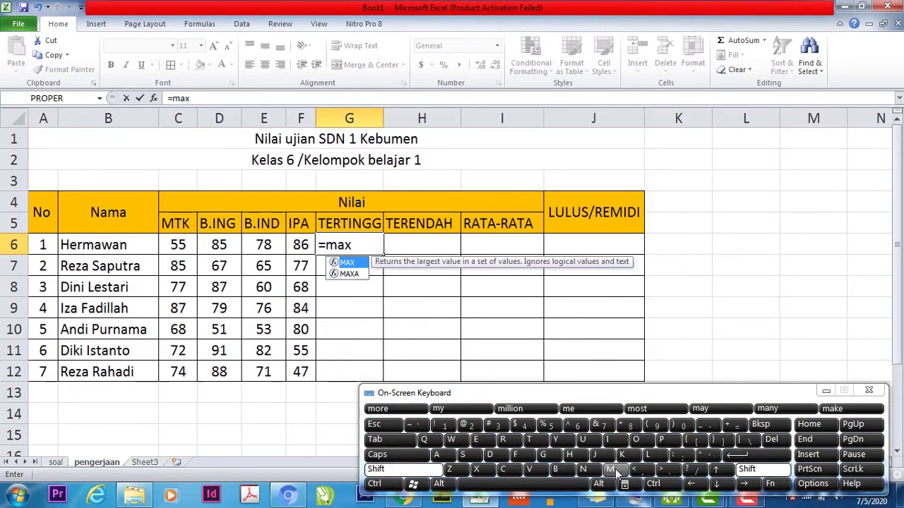
pyautogui.write('(')
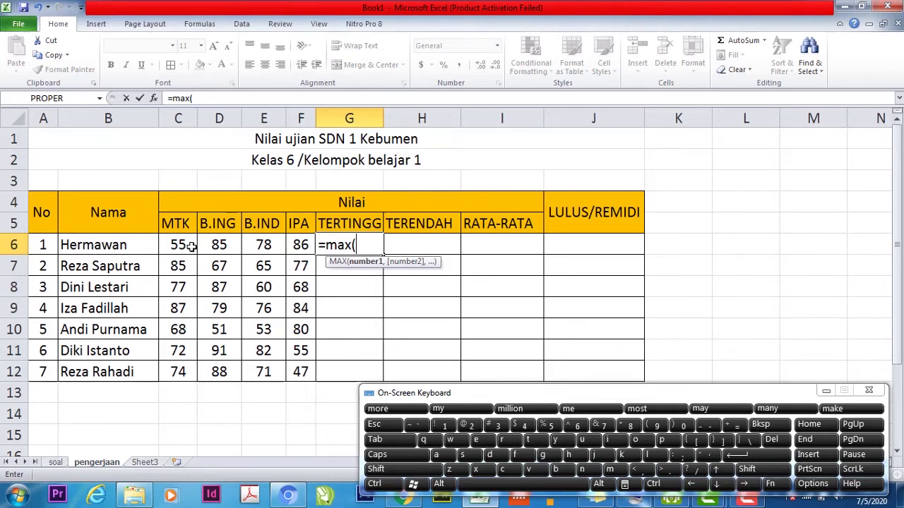
pyautogui.moveTo(190, 245); pyautogui.dragTo(297, 244)
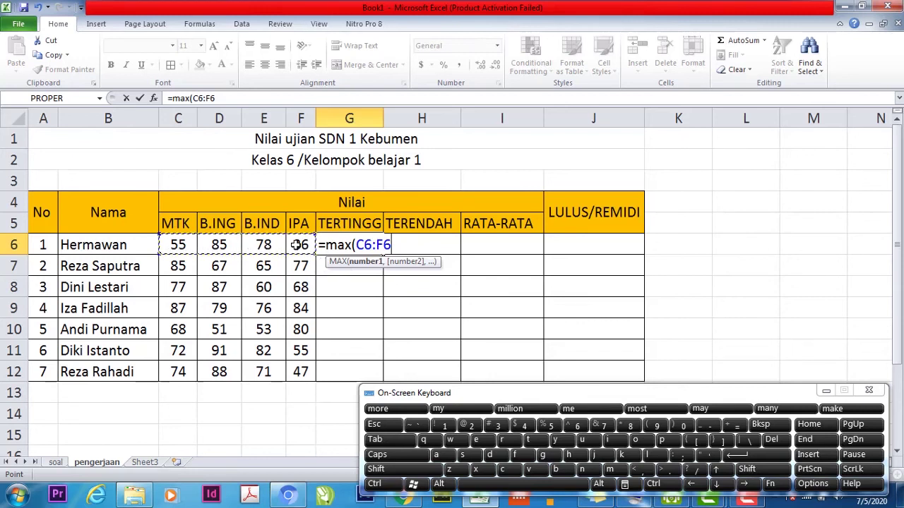
pyautogui.write(')')
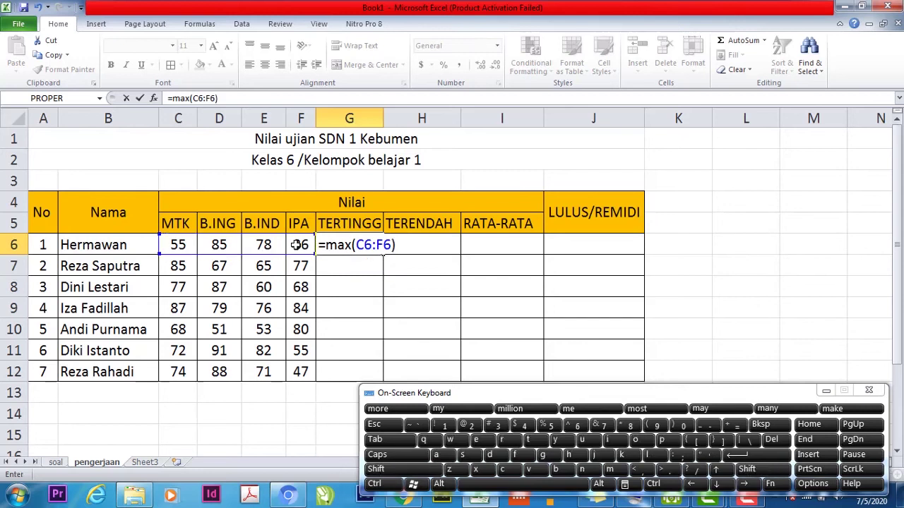
pyautogui.press('Return')
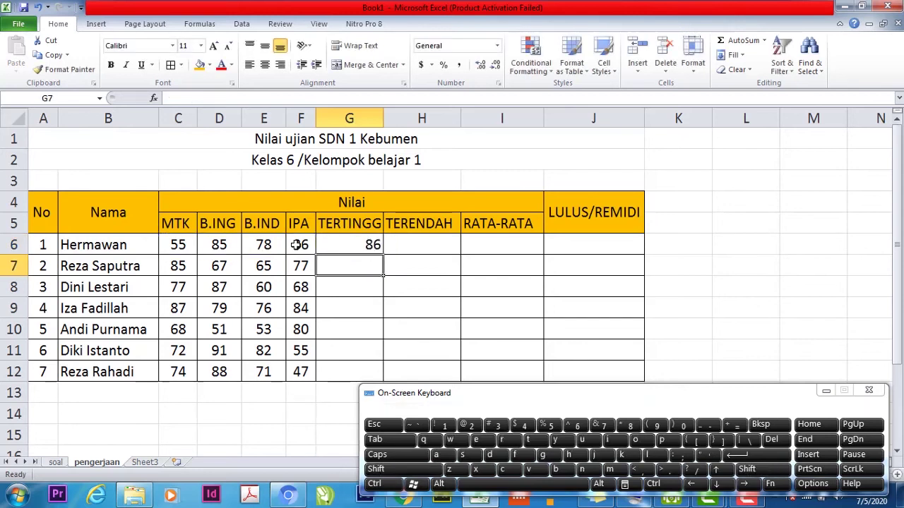
# Enter the formula =min(C6:F6) in H6 to get the first student's lowest score
pyautogui.click(359, 249)
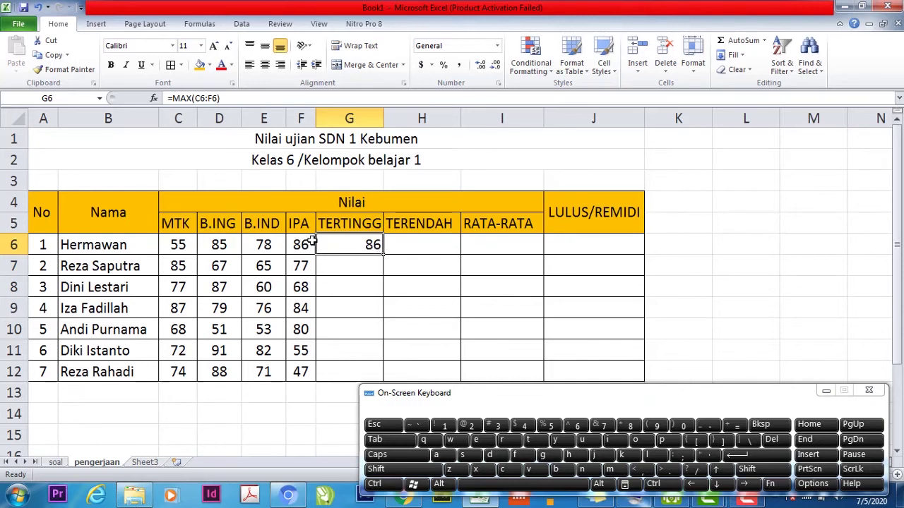
pyautogui.click(412, 248)
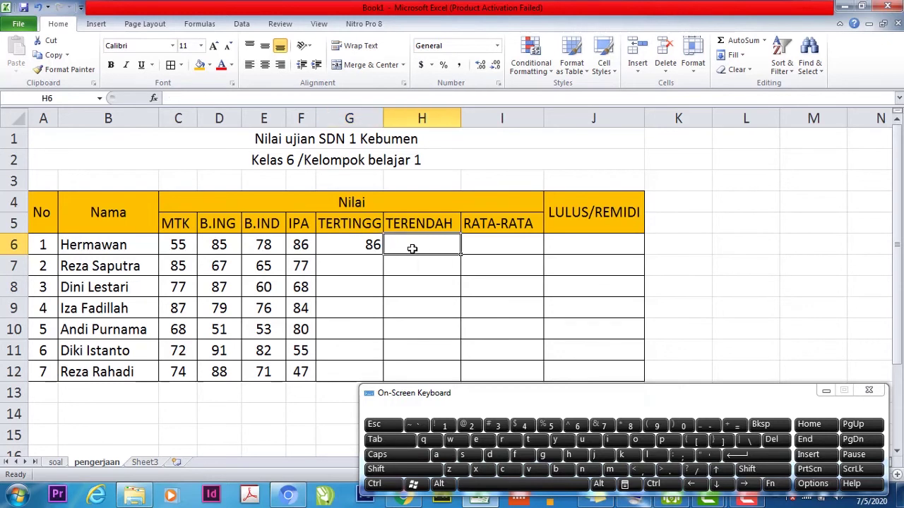
pyautogui.write('=')
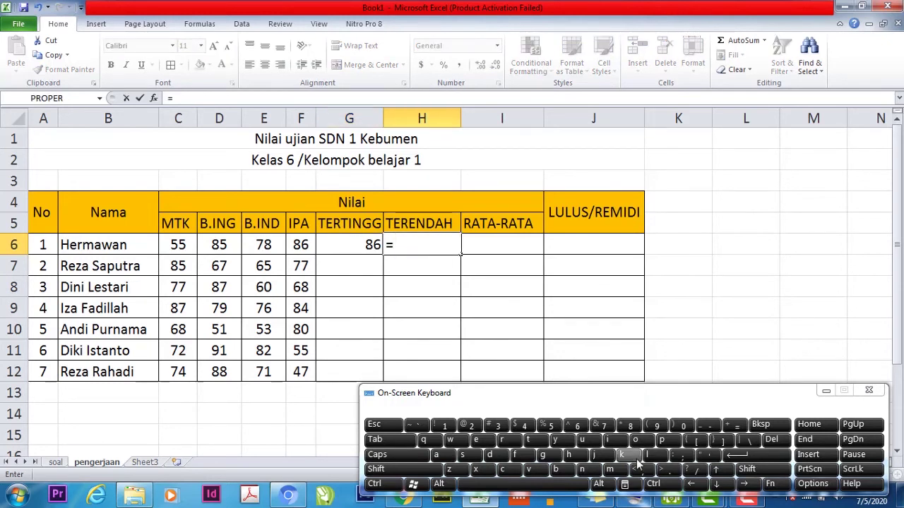
pyautogui.click(612, 469)
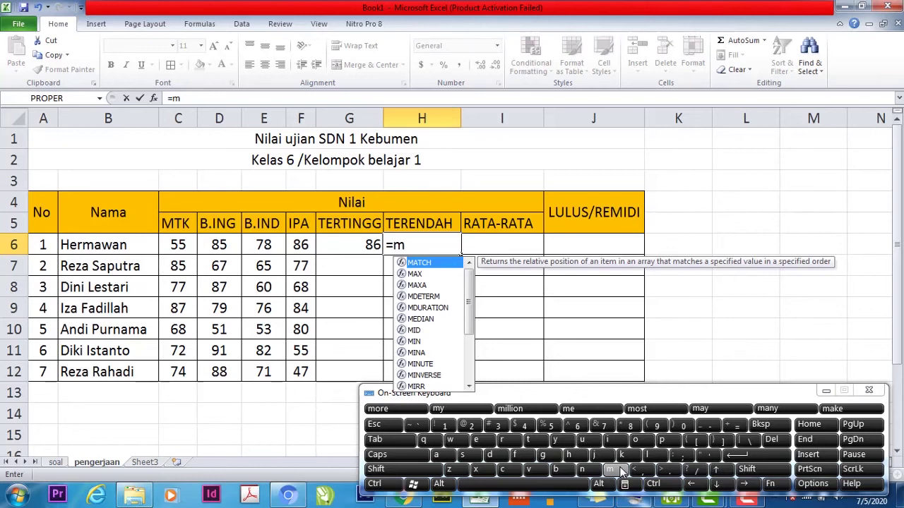
pyautogui.write('in')
pyautogui.press('shift')
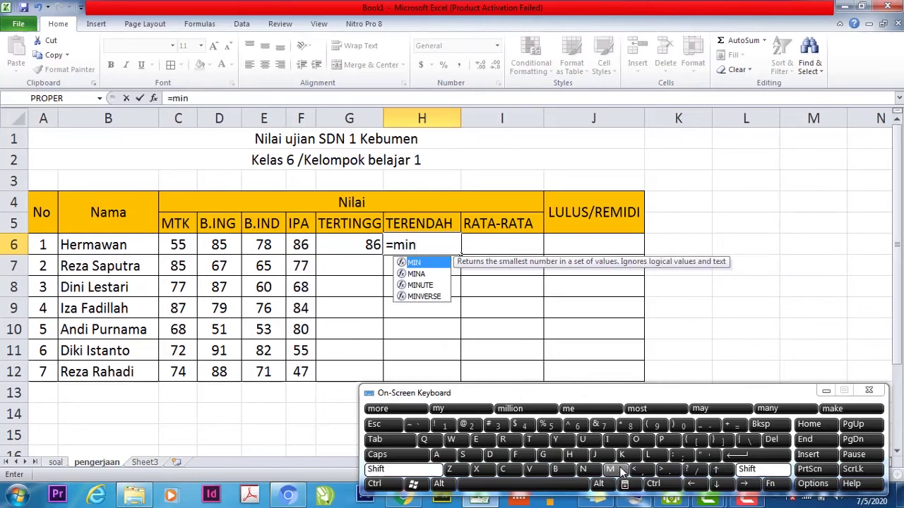
pyautogui.write('(')
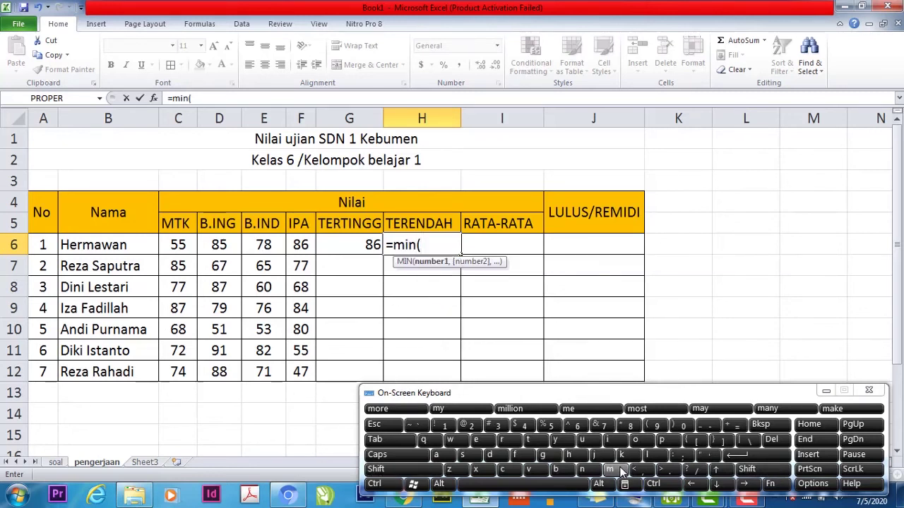
pyautogui.click(180, 241)
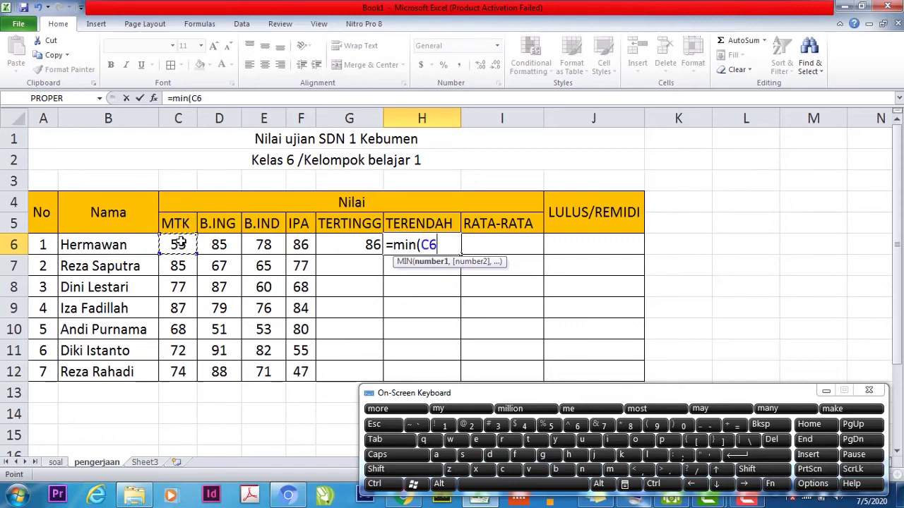
pyautogui.moveTo(181, 242); pyautogui.dragTo(302, 244)
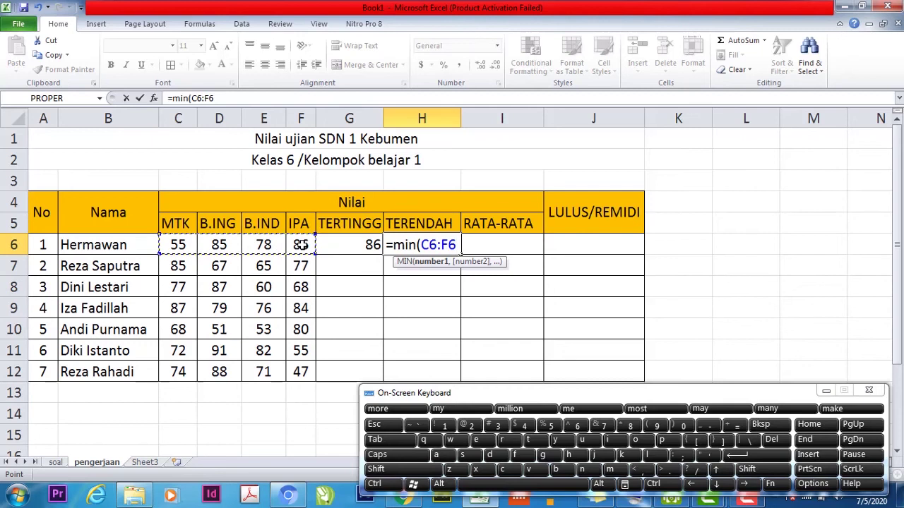
pyautogui.write(')')
pyautogui.press('Return')
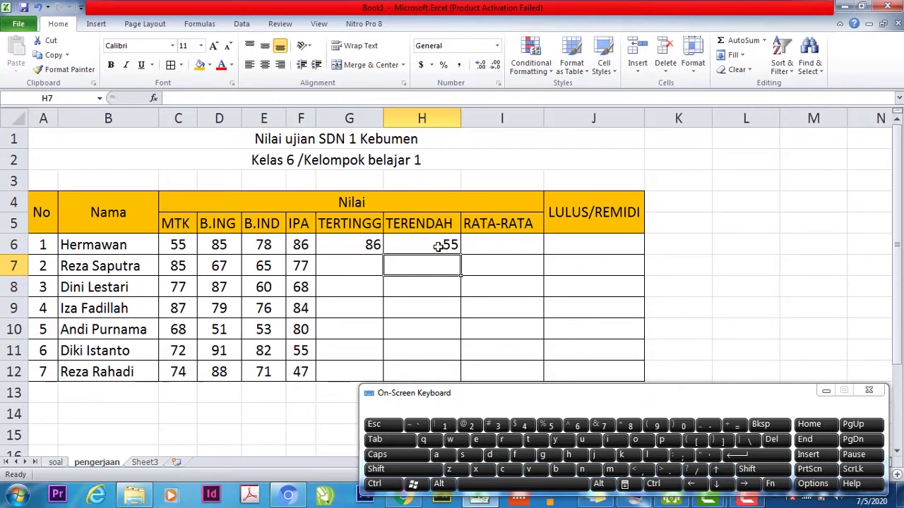
# Enter the formula =average(C6:F6) in I6 to get the first student's average score
pyautogui.click(489, 252)
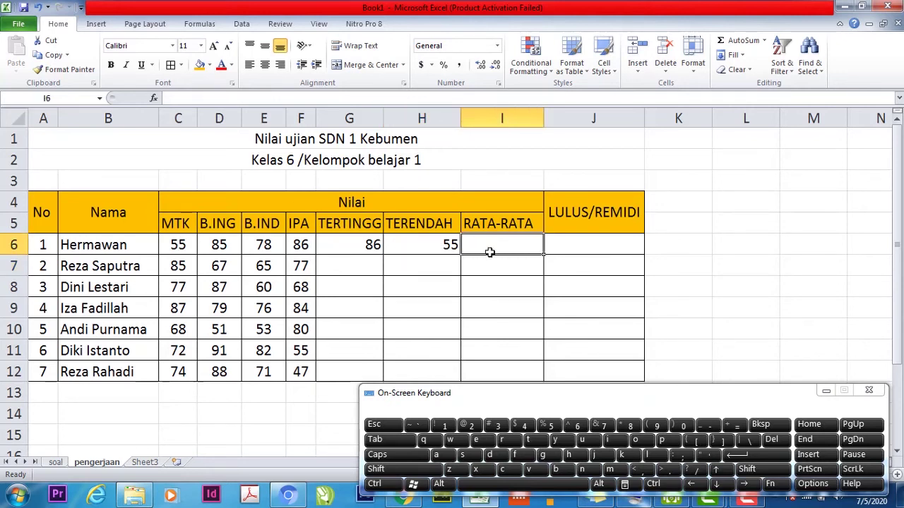
pyautogui.write('=')
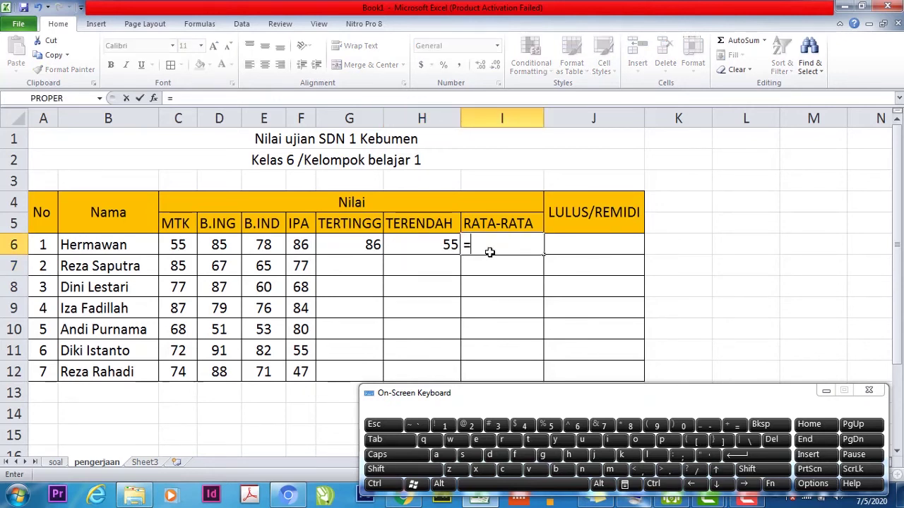
pyautogui.write('average(')
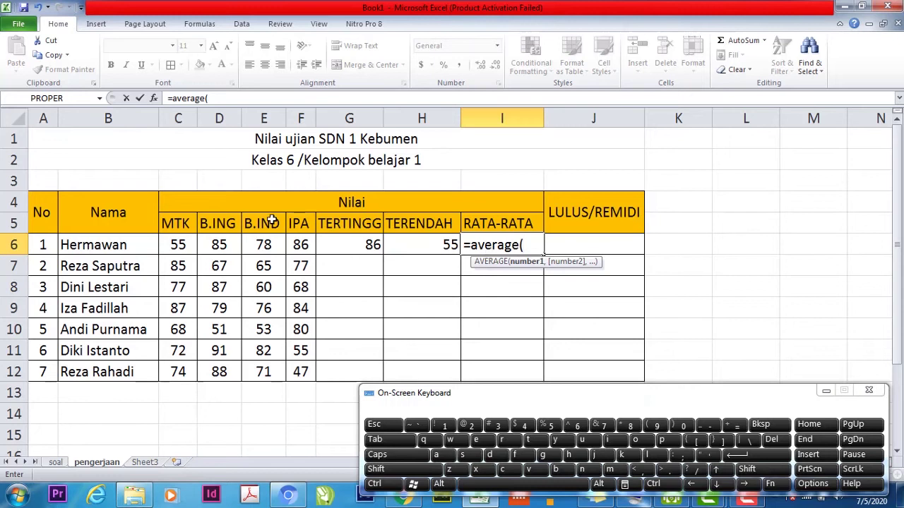
pyautogui.click(189, 242)
pyautogui.moveTo(190, 243); pyautogui.dragTo(288, 244)
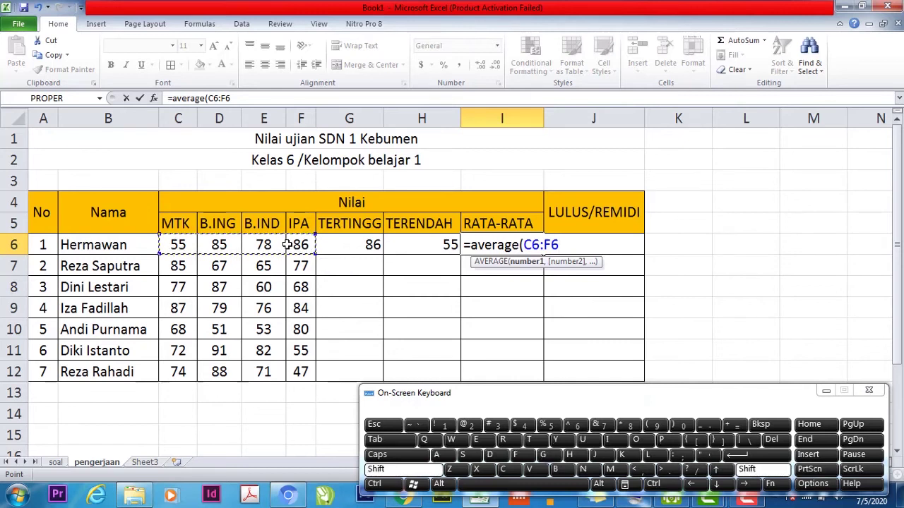
pyautogui.write(')')
pyautogui.press('Return')
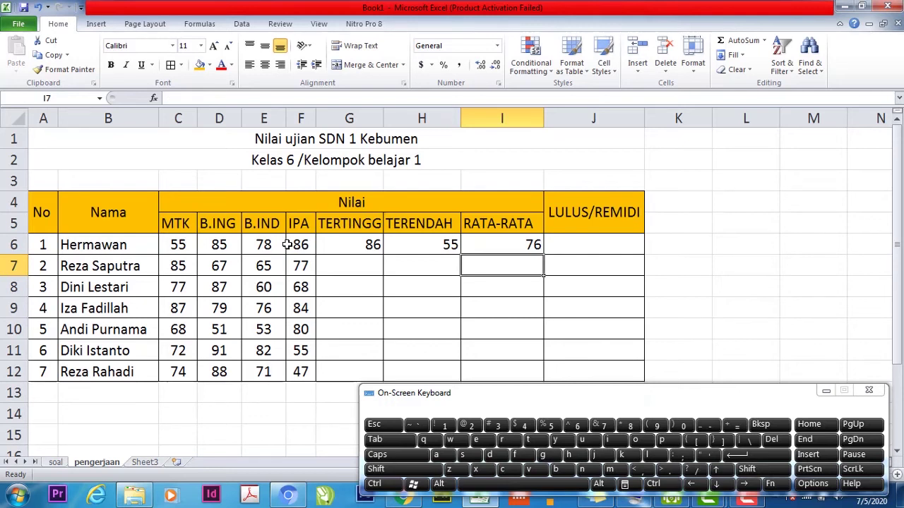
# Open the Windows Calculator and place it below the first student's row so the scores stay readable
pyautogui.click(6, 501)
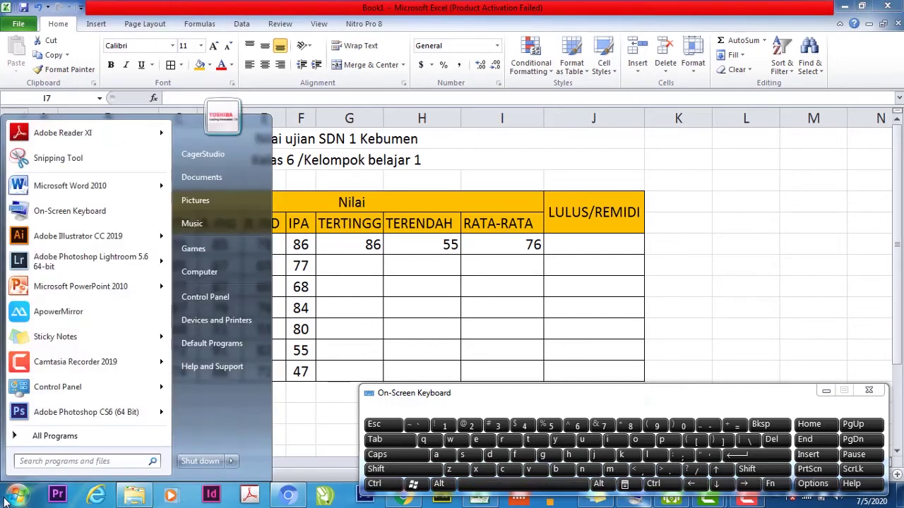
pyautogui.write('cap')
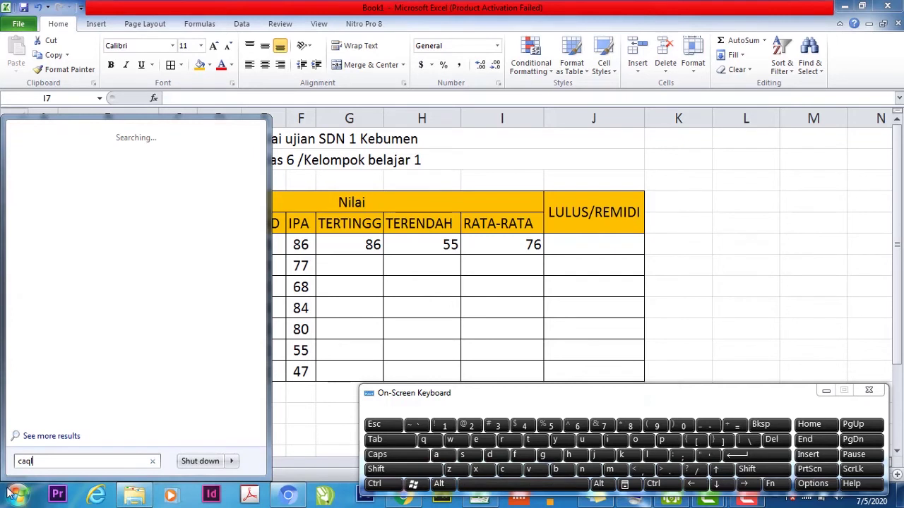
pyautogui.press('BackSpace')
pyautogui.write('l')
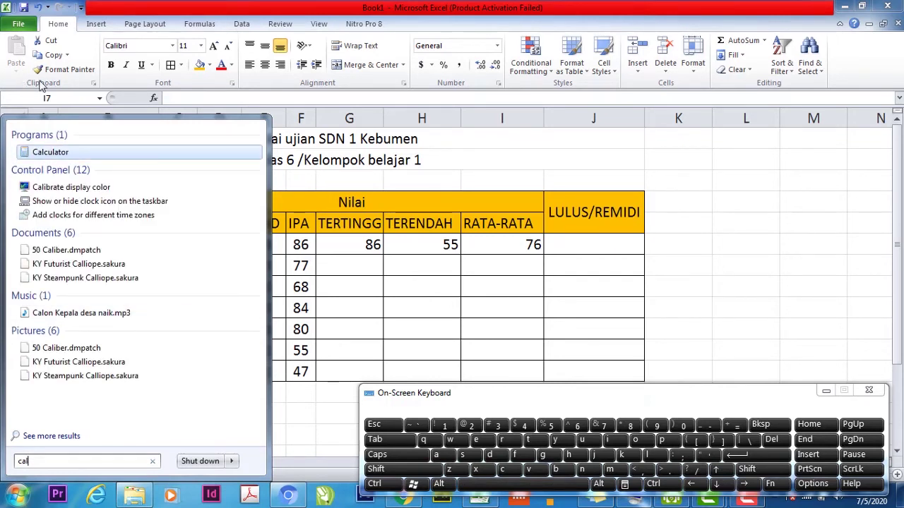
pyautogui.click(62, 154)
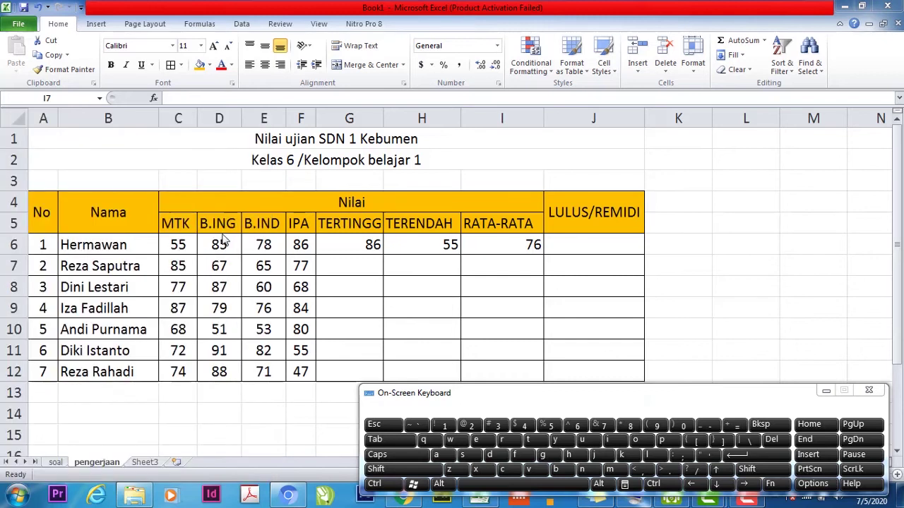
pyautogui.moveTo(346, 127); pyautogui.dragTo(191, 286)
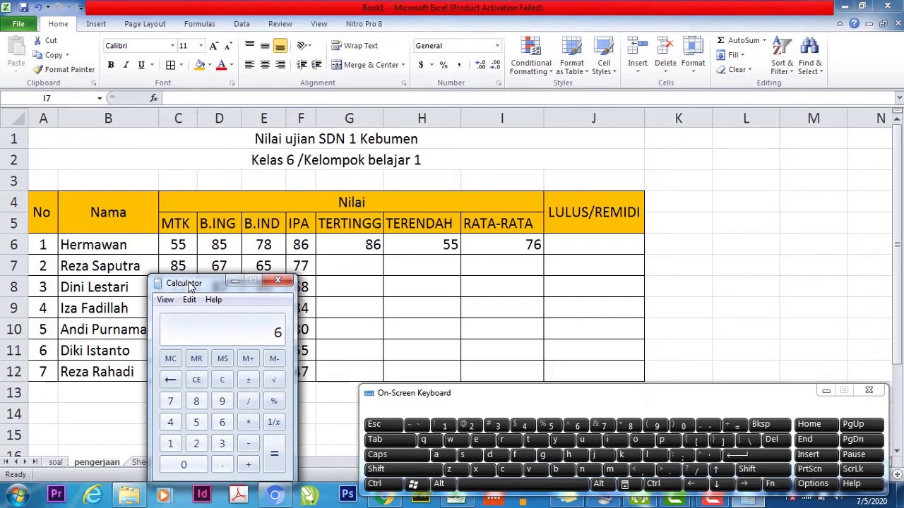
# Check the first student's average by adding 55, 85, 78 and 86 and dividing by 4, and close Calculator
pyautogui.press('shift')
pyautogui.press('8')
pyautogui.press('5')
pyautogui.hotkey('shift', '+')
pyautogui.press('7')
pyautogui.press('shift')
pyautogui.press('+')
pyautogui.write('86')
pyautogui.press('Return')
pyautogui.write('4')
pyautogui.press('Return')
pyautogui.click(279, 281)
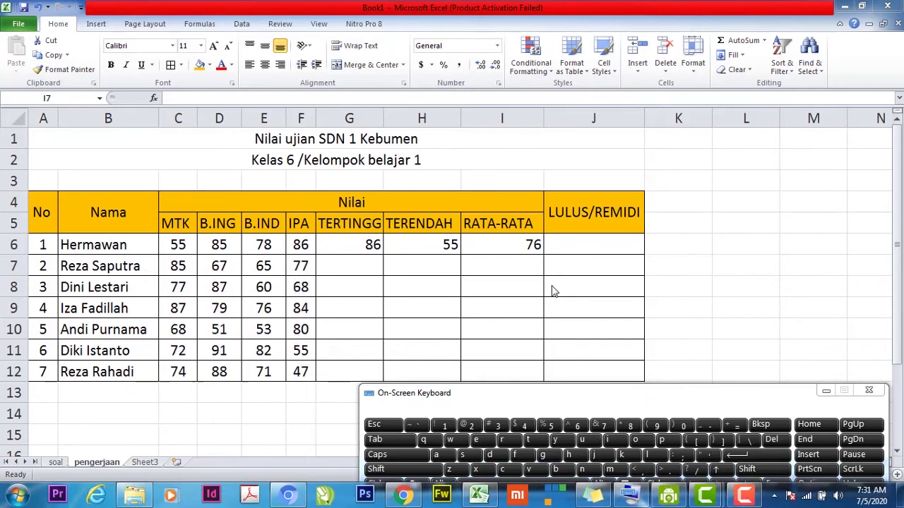
# Shorten the header in J4 to LULUS/REMI
pyautogui.click(570, 243)
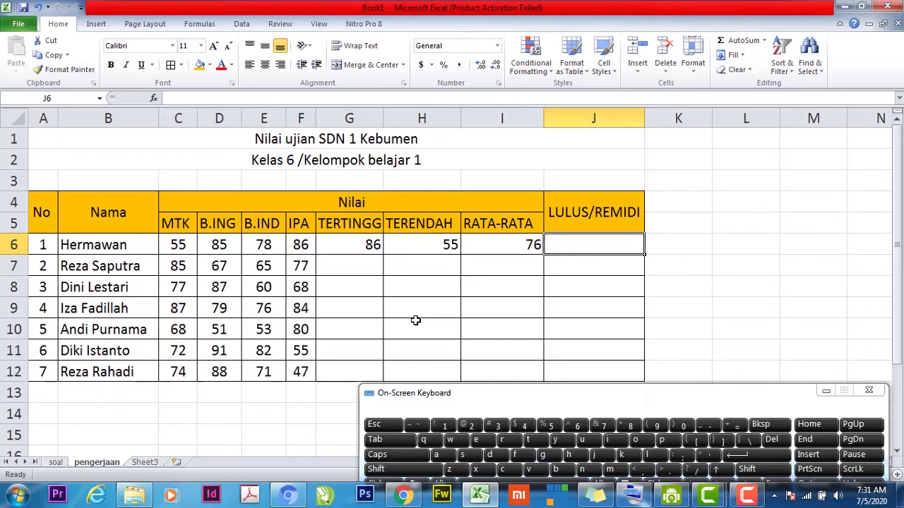
pyautogui.click(586, 211)
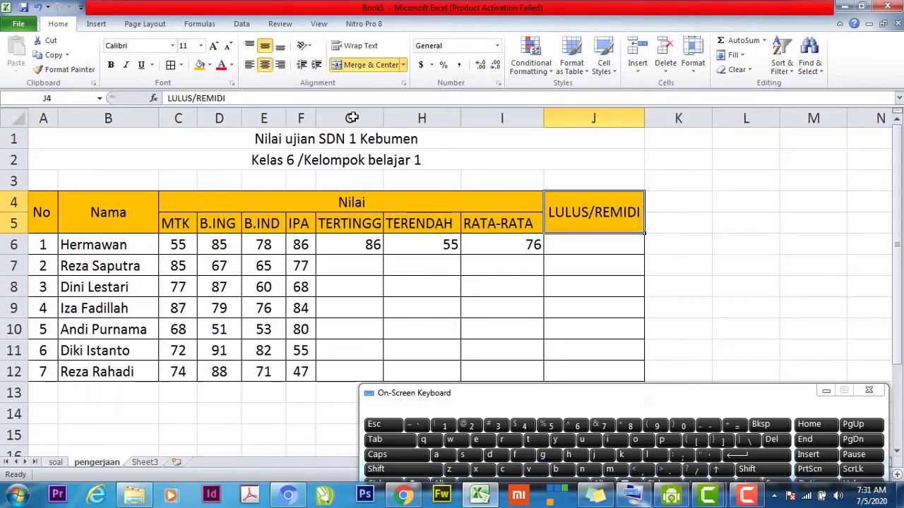
pyautogui.click(235, 93)
pyautogui.press('BackSpace')
pyautogui.press('BackSpace')
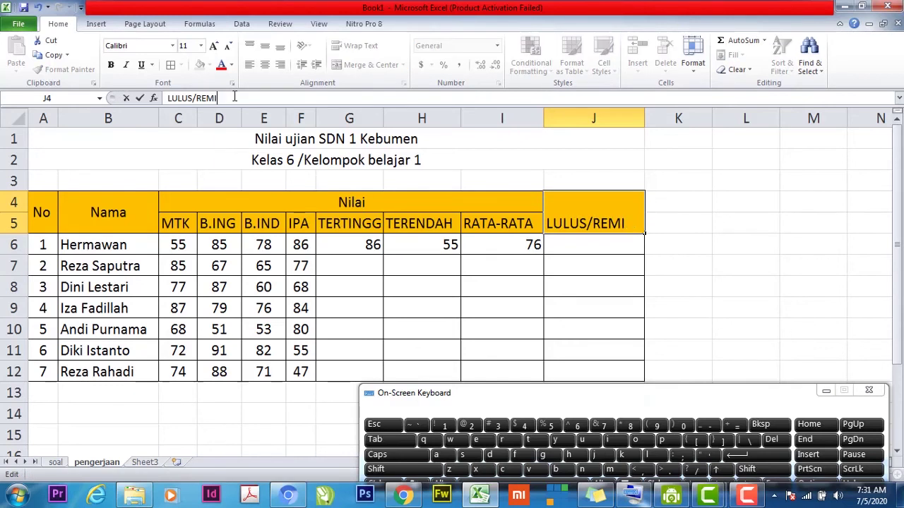
pyautogui.click(728, 286)
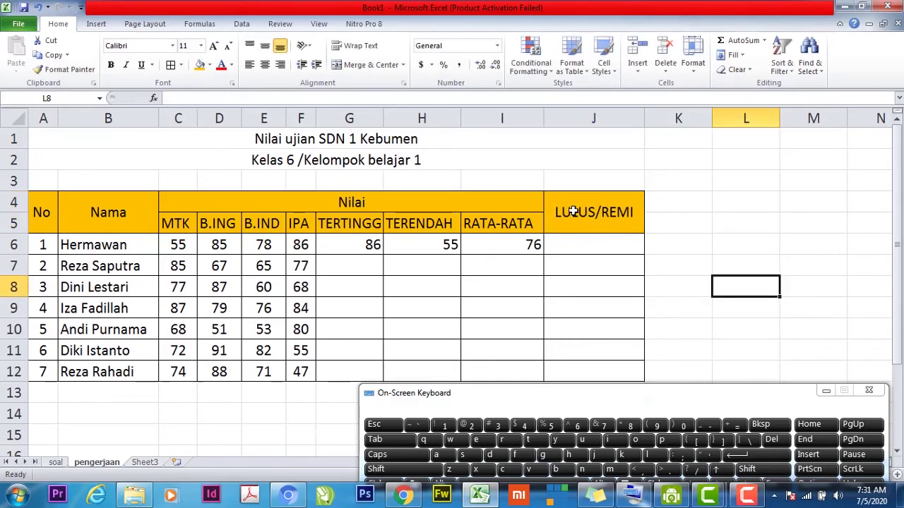
# Change the header in J4 to LULUS/TIDAK LULUS
pyautogui.click(573, 211)
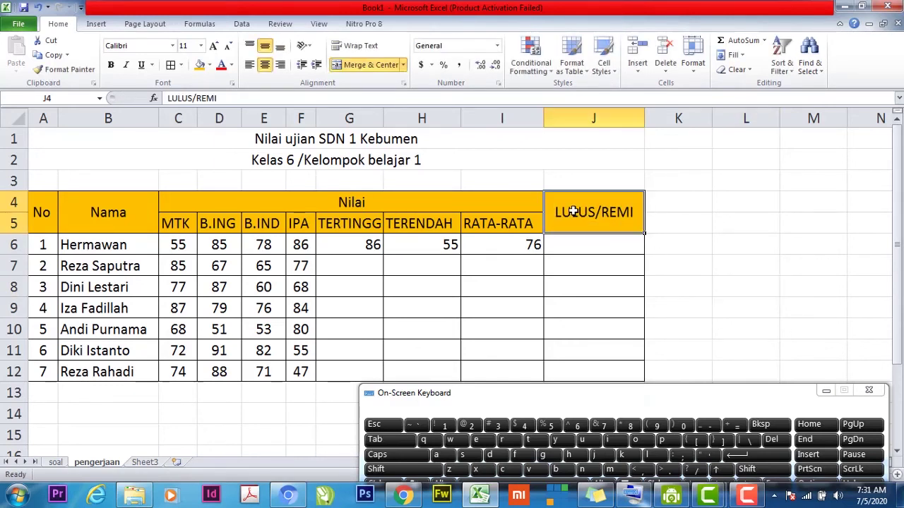
pyautogui.click(291, 99)
pyautogui.press('BackSpace')
pyautogui.press('BackSpace')
pyautogui.press('BackSpace')
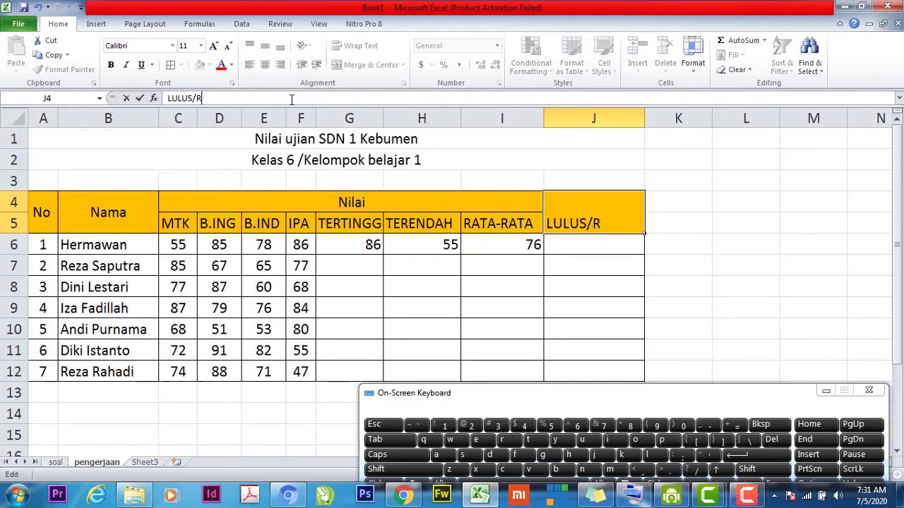
pyautogui.write('TIDAL')
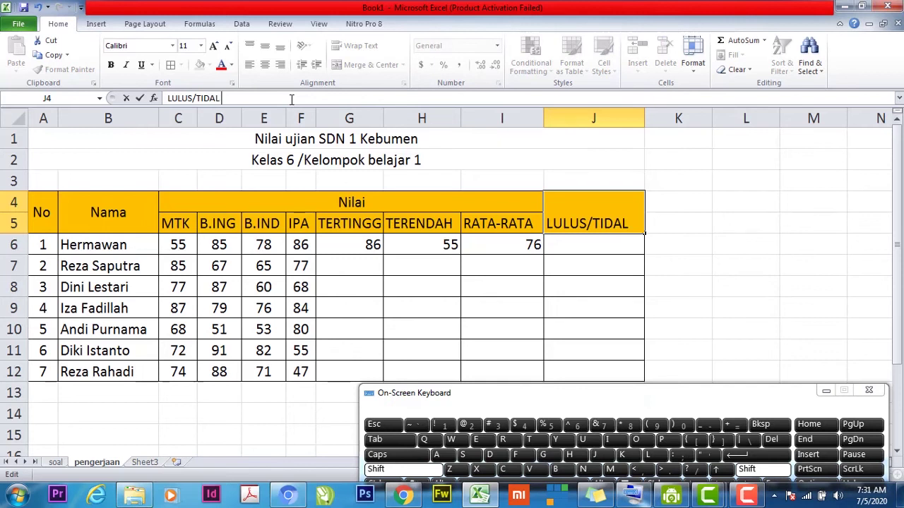
pyautogui.press('BackSpace')
pyautogui.write('K')
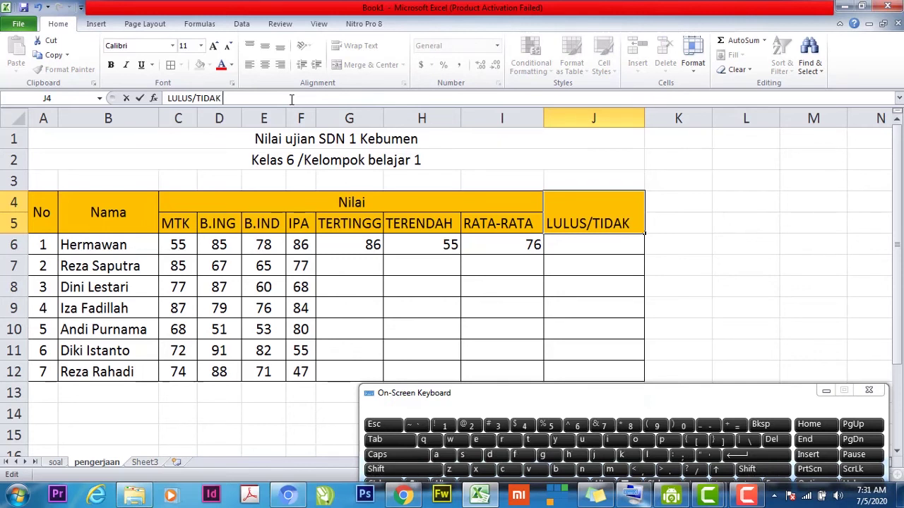
pyautogui.write(' LU')
pyautogui.write('LUS')
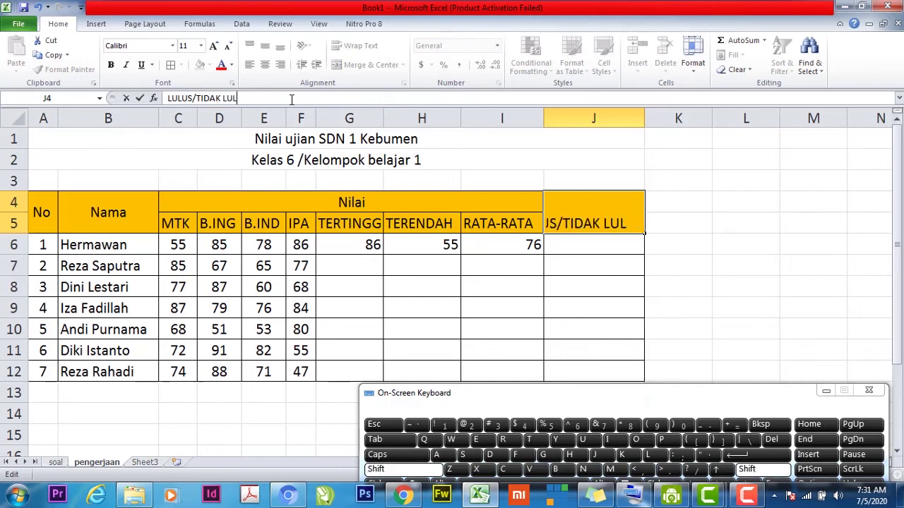
pyautogui.click(730, 276)
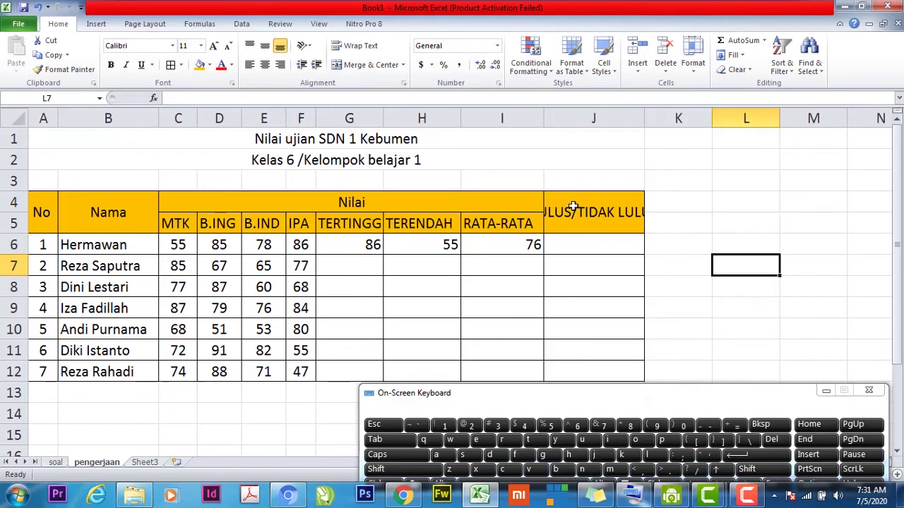
# Autofit column J to the full width of its header
pyautogui.click(645, 118)
pyautogui.click(645, 118)
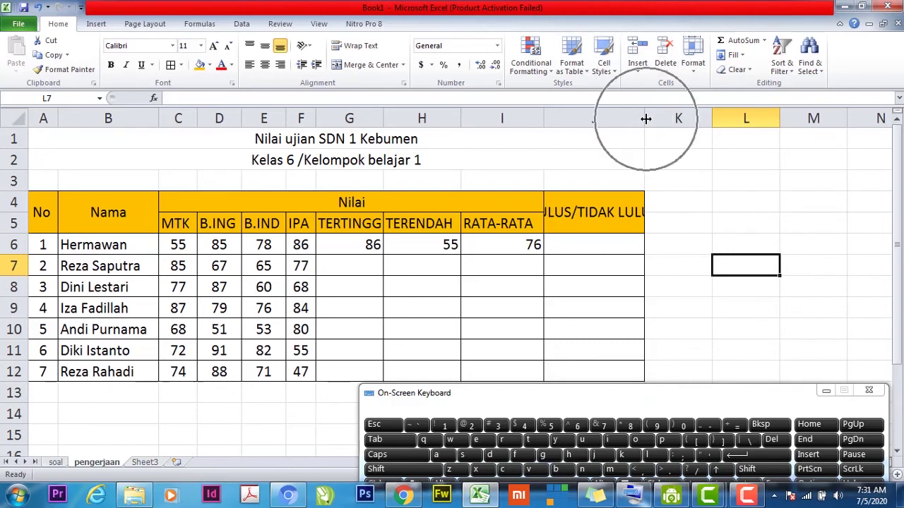
pyautogui.click(646, 119)
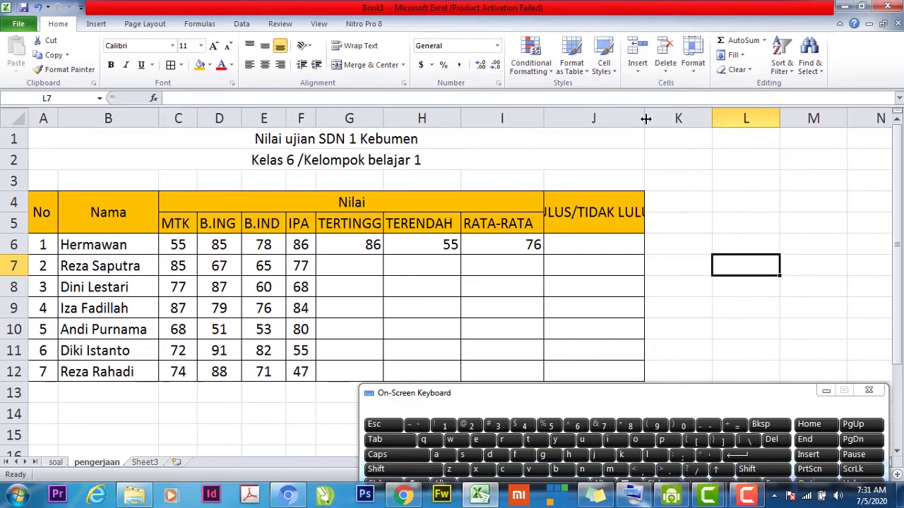
pyautogui.doubleClick(645, 119)
pyautogui.click(718, 228)
# Read the passing rule in the green note under the table on the soal sheet, and return to cell J6 on pengerjaan
pyautogui.click(617, 241)
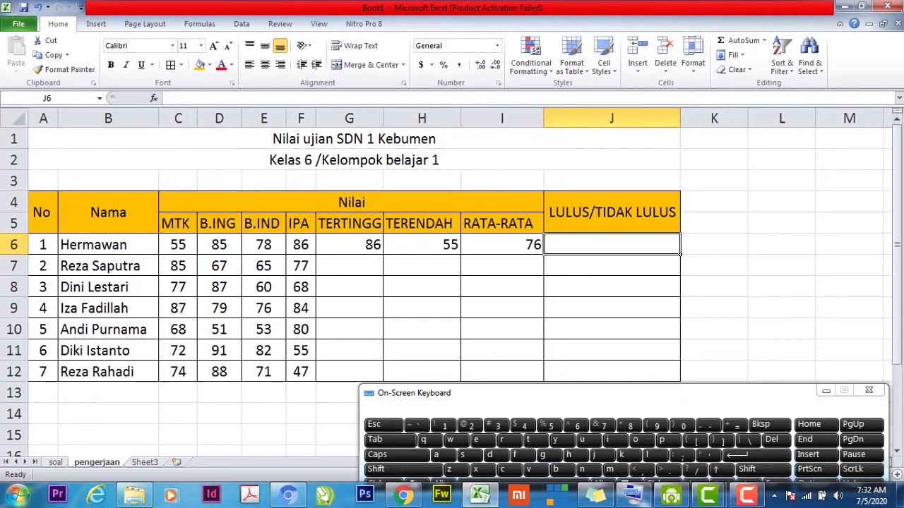
pyautogui.click(56, 462)
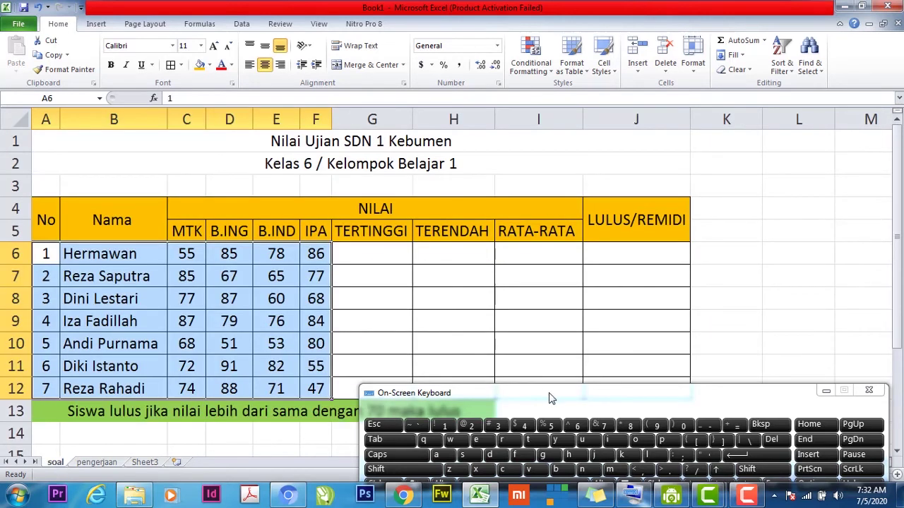
pyautogui.click(579, 421)
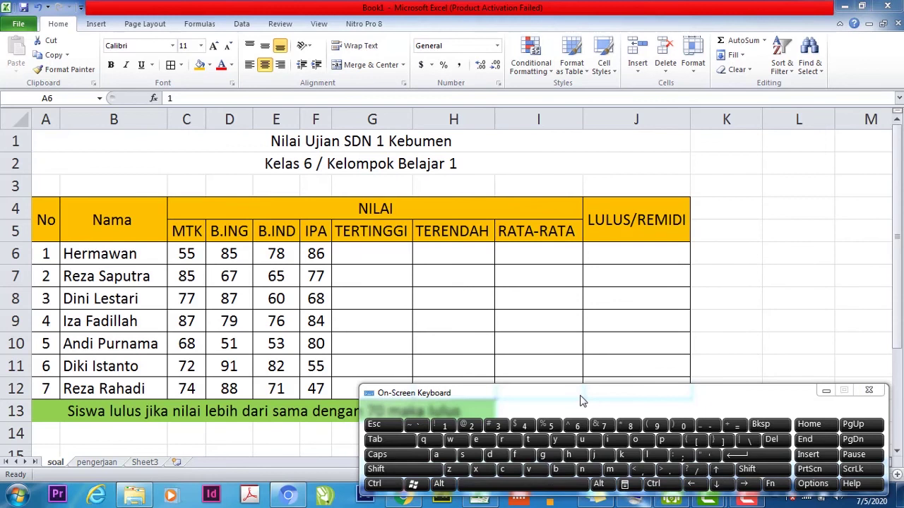
pyautogui.moveTo(583, 399); pyautogui.dragTo(553, 446)
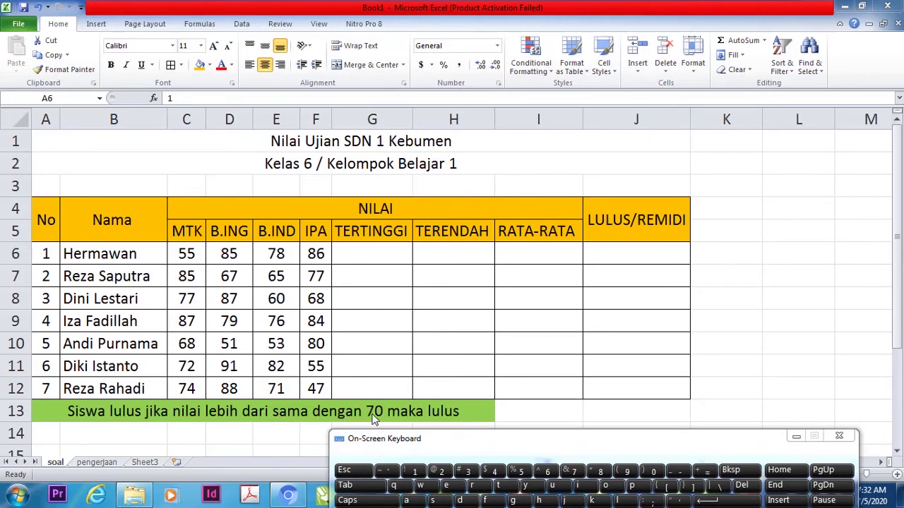
pyautogui.hotkey('ctrl', 'shift', 'Right')
pyautogui.hotkey('ctrl', 'shift', 'Down')
pyautogui.click(97, 462)
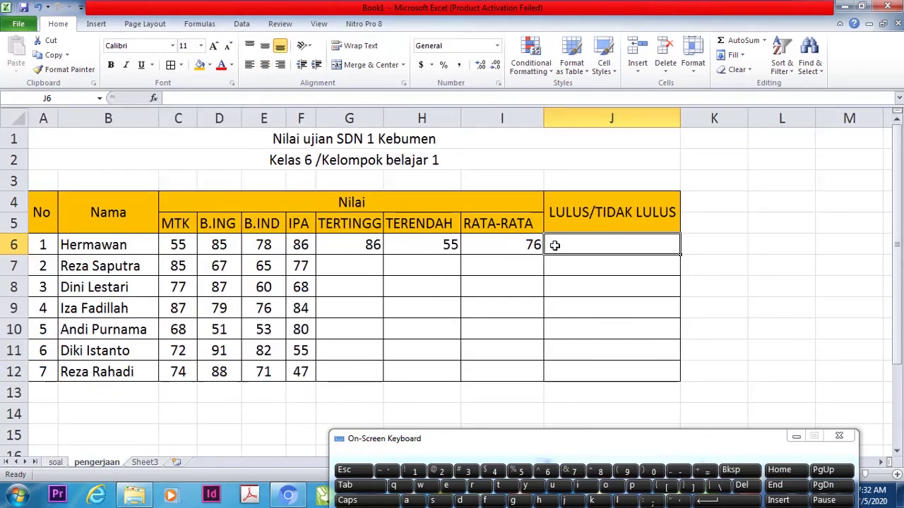
# Begin an IF formula in J6 with the logical test I6<=70 on the first student's average
pyautogui.write('=')
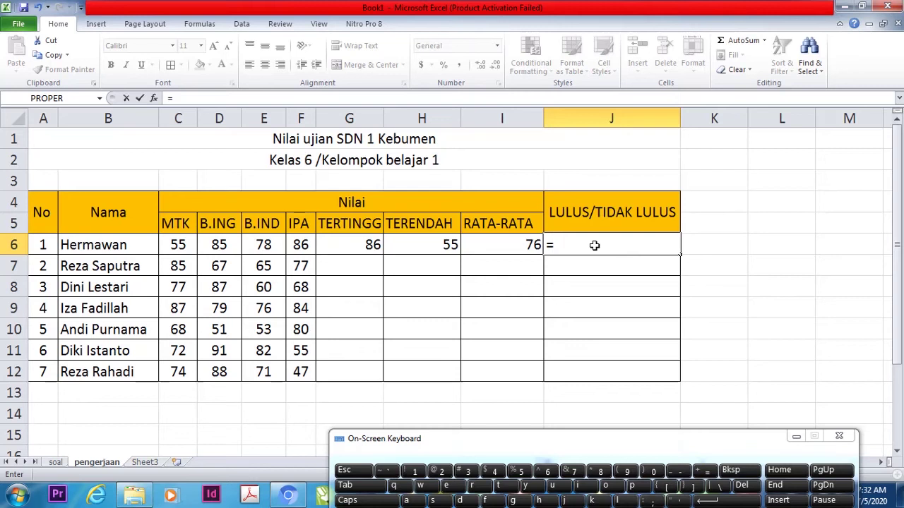
pyautogui.write('if(')
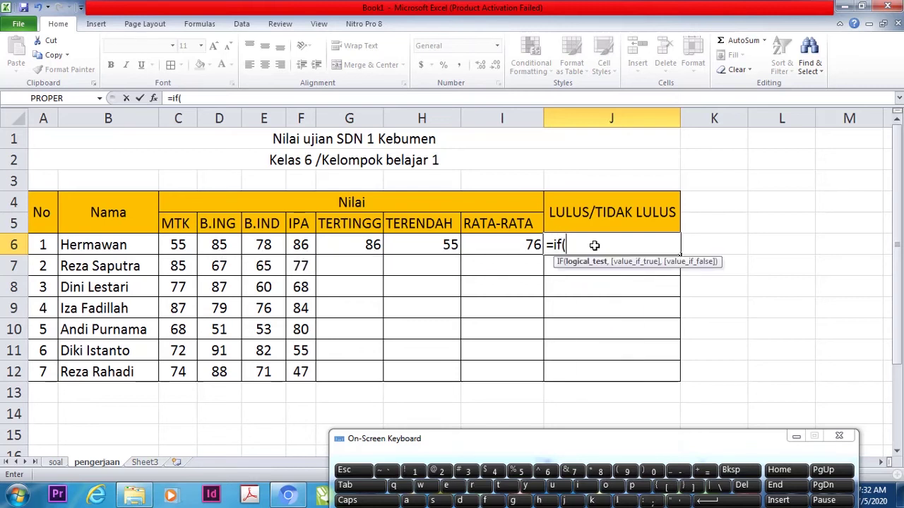
pyautogui.click(531, 244)
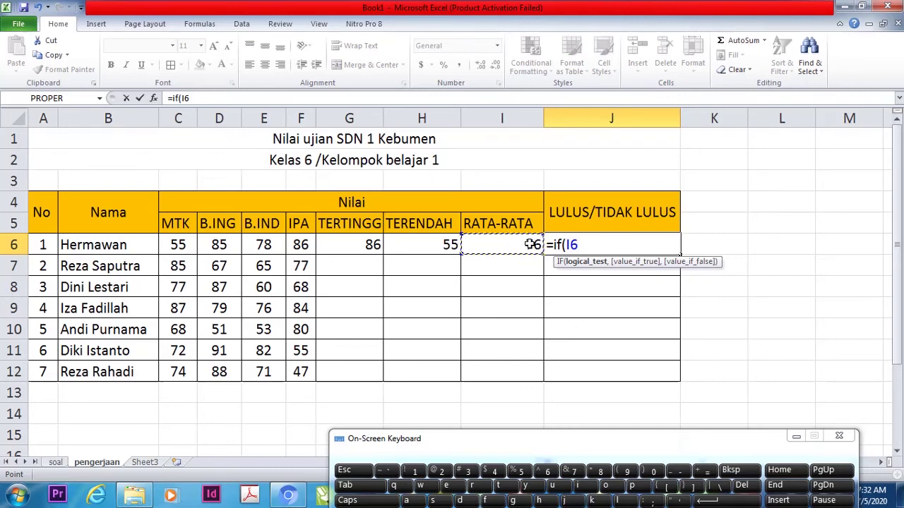
pyautogui.press('shift')
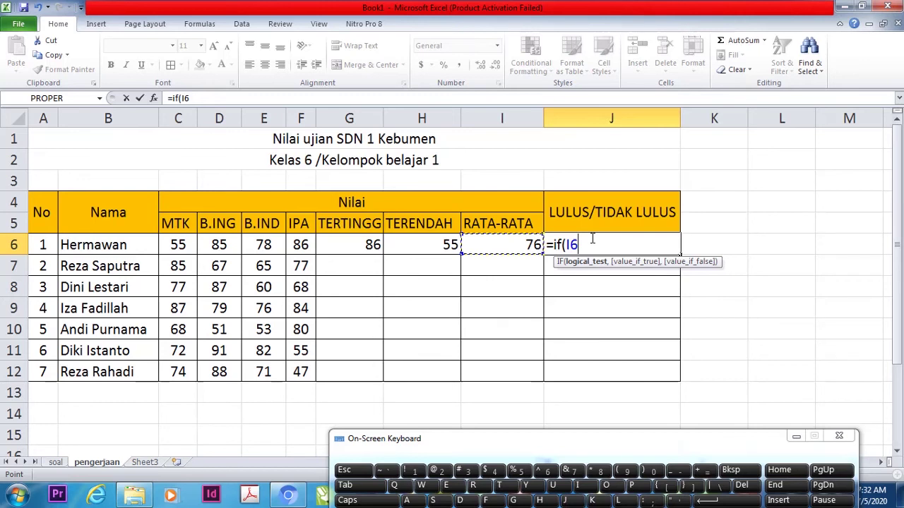
pyautogui.write('<')
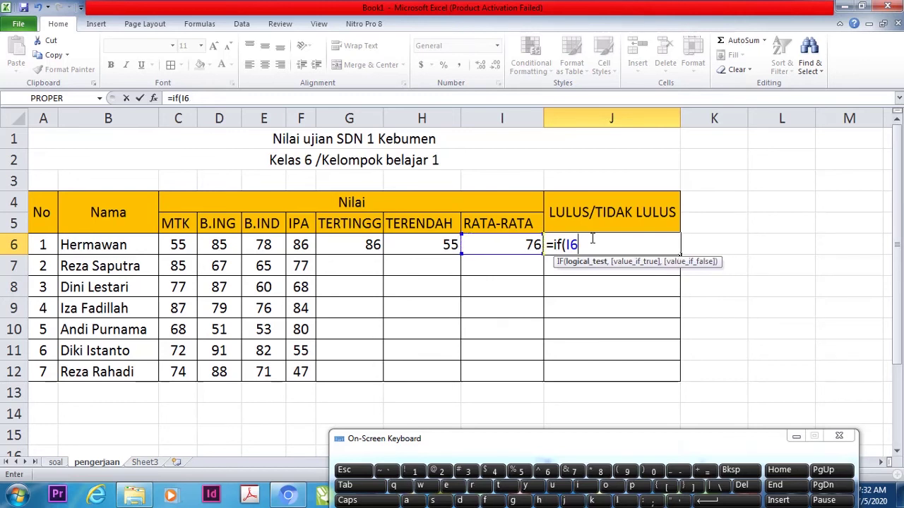
pyautogui.write('=70')
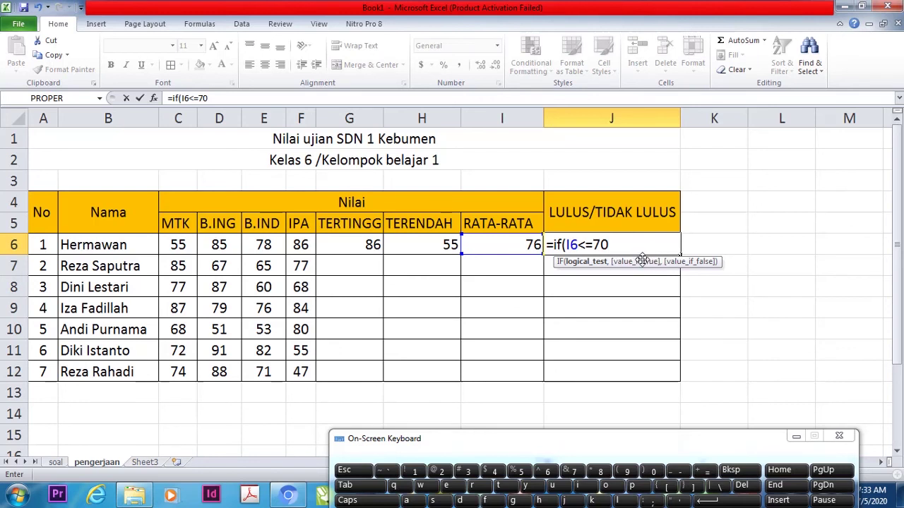
pyautogui.write(',')
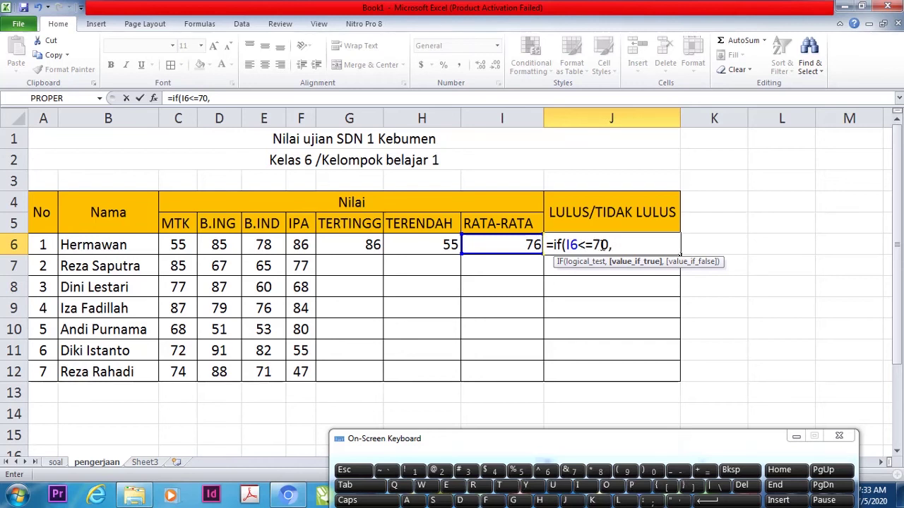
# Complete the J6 formula with "LULUS" as the true result and "TIDAK LULUS" as the false result
pyautogui.write('"')
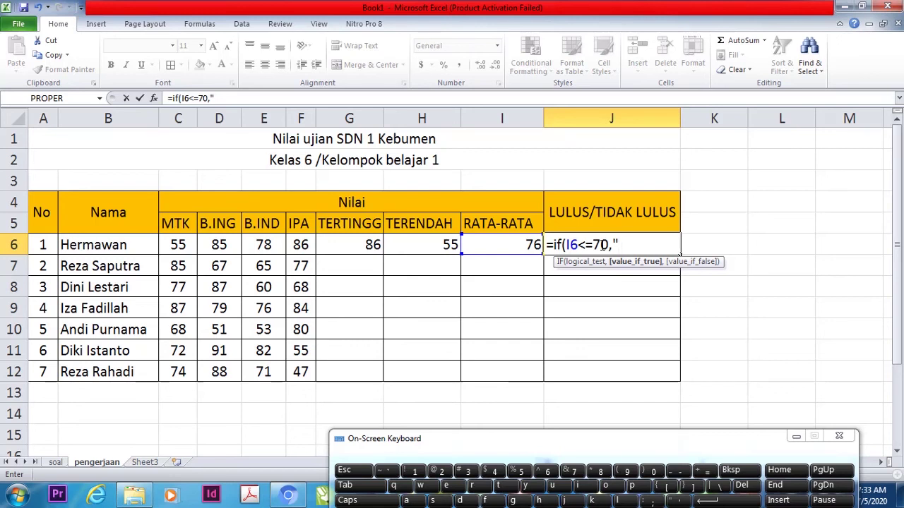
pyautogui.write('LULU')
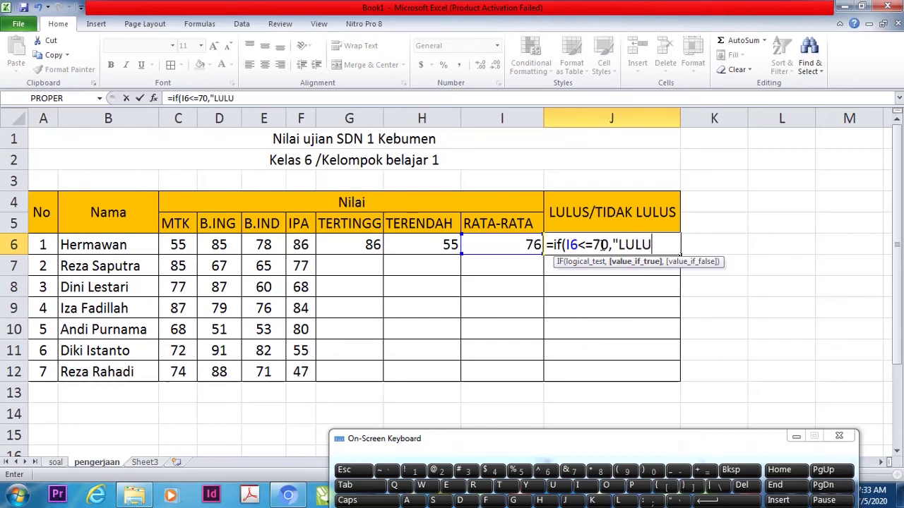
pyautogui.write('S"')
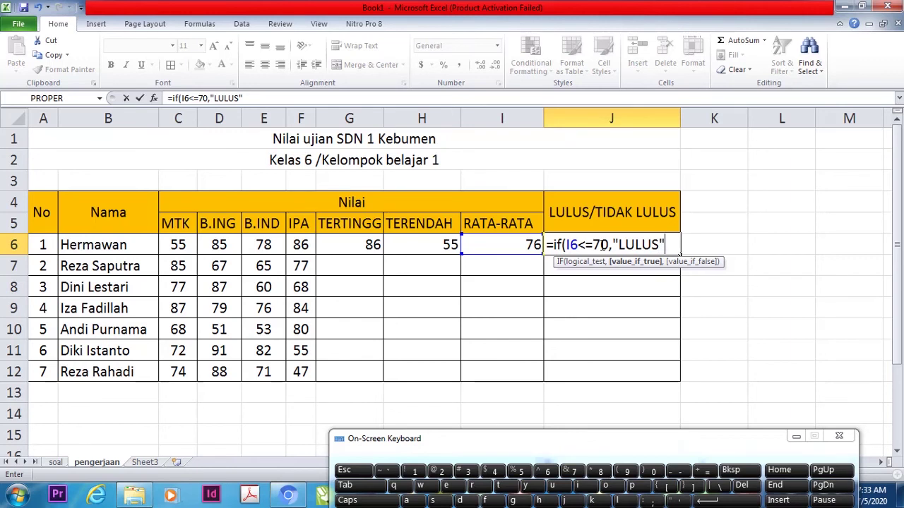
pyautogui.write(',')
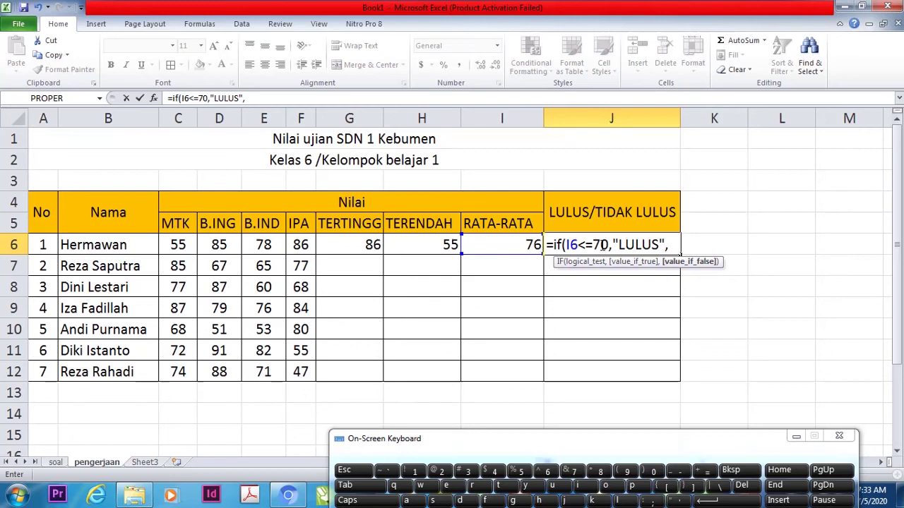
pyautogui.write('T')
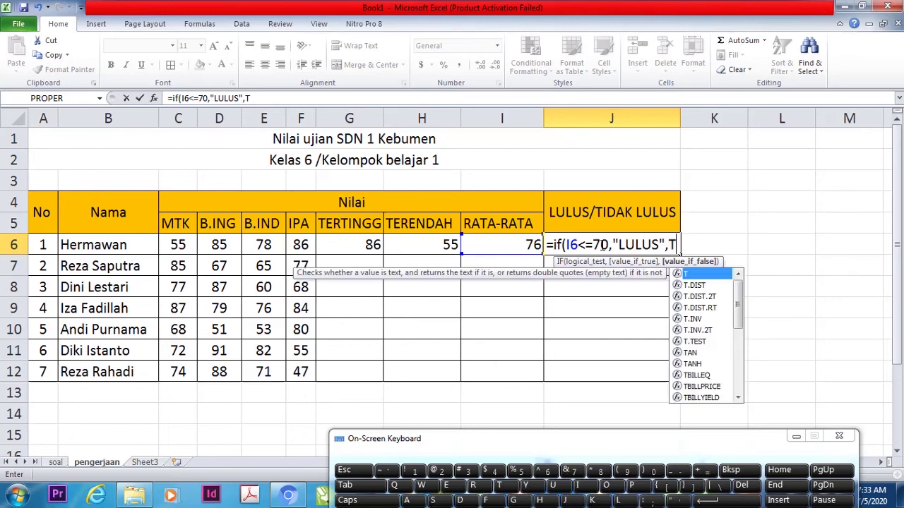
pyautogui.press('BackSpace')
pyautogui.write('Y')
pyautogui.press('BackSpace')
pyautogui.write('TIDA')
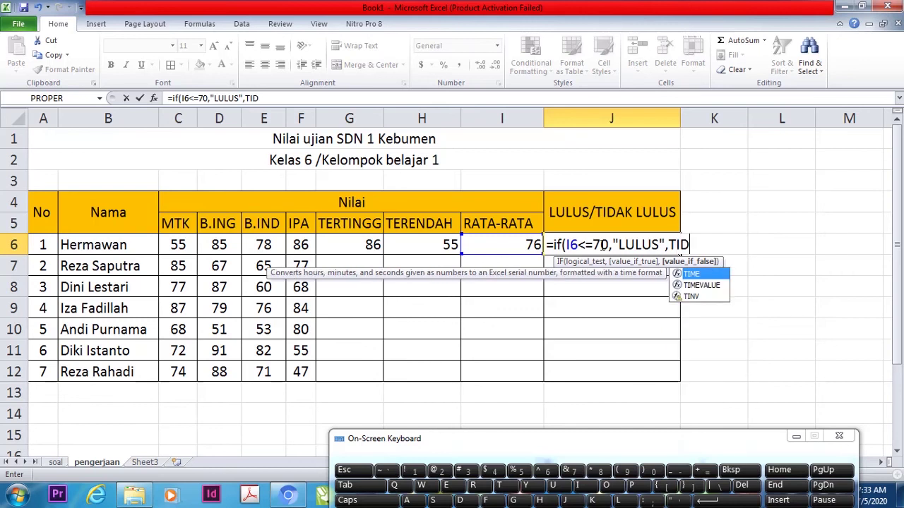
pyautogui.press('BackSpace')
pyautogui.press('BackSpace')
pyautogui.press('BackSpace')
pyautogui.press('BackSpace')
pyautogui.write('"TIDAK ')
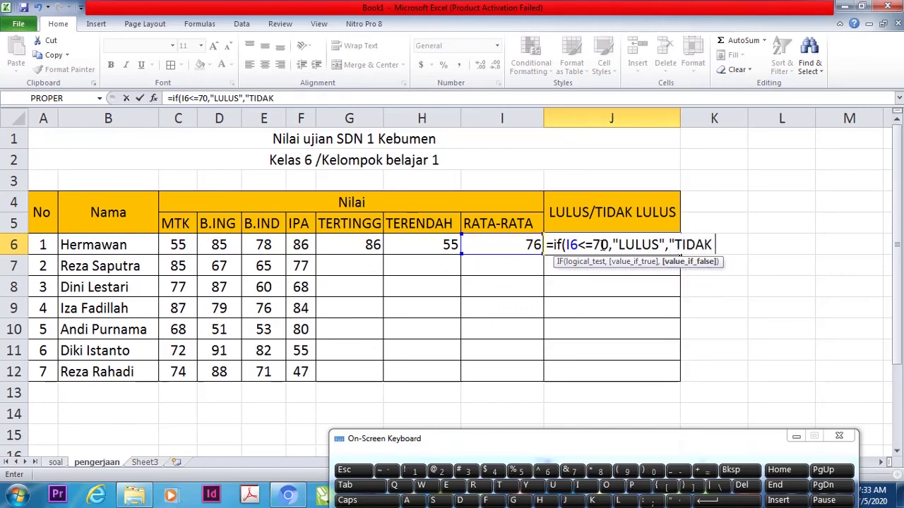
pyautogui.write('LULUS")')
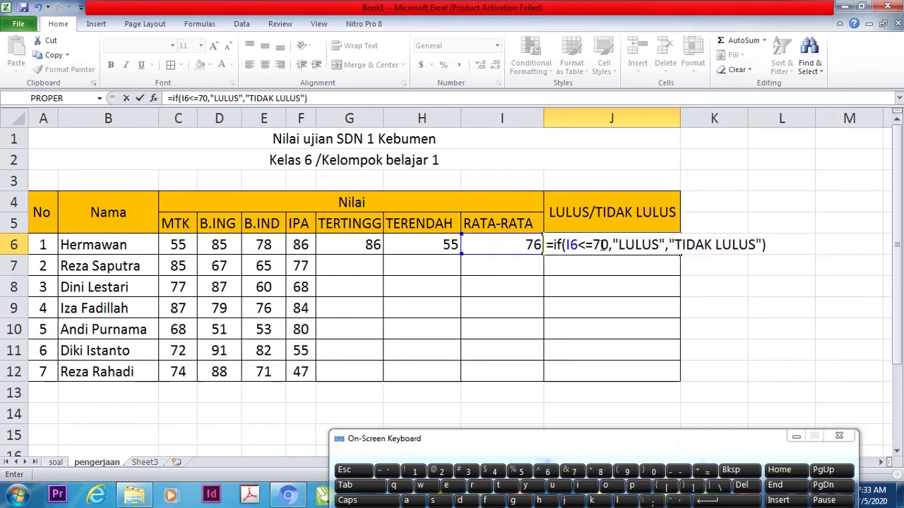
pyautogui.press('Return')
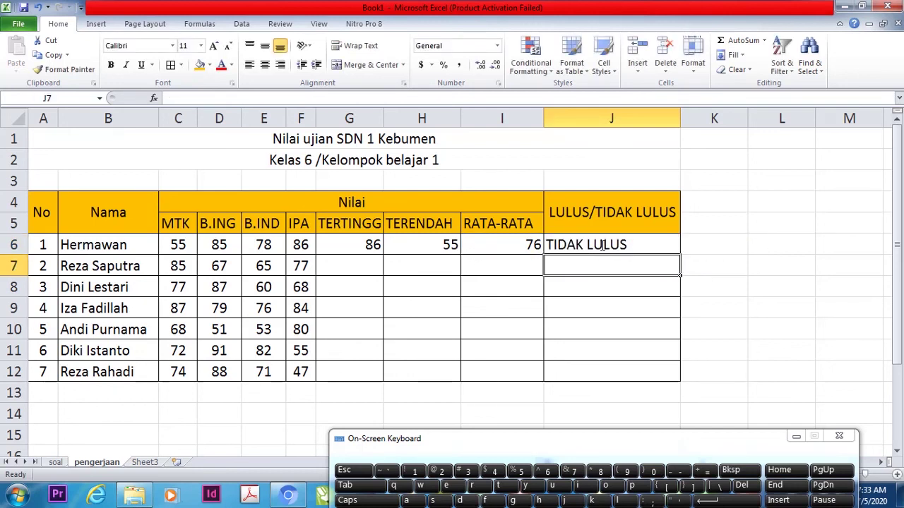
# Change the comparison in the J6 formula to I6>=70
pyautogui.click(601, 245)
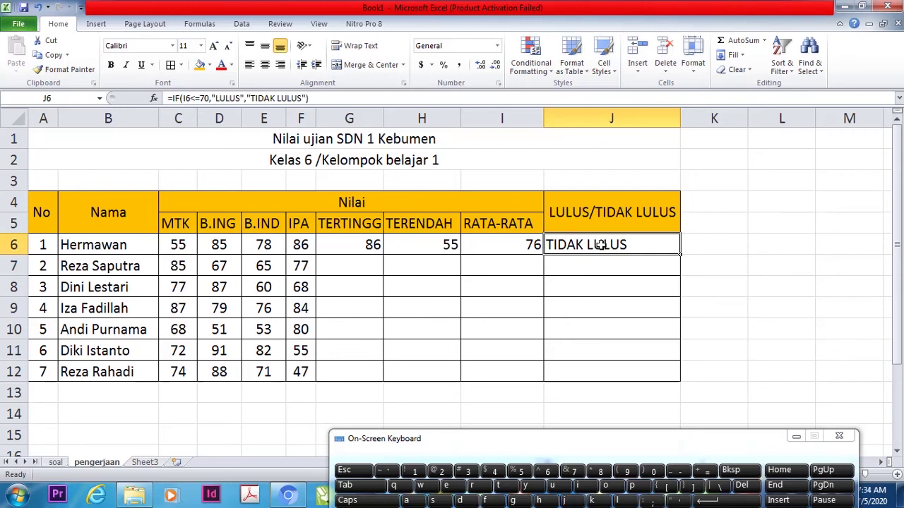
pyautogui.click(194, 99)
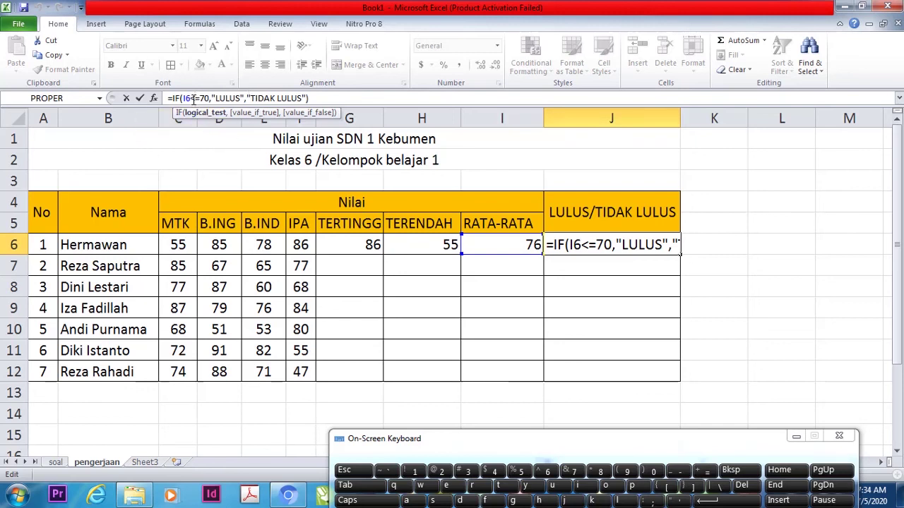
pyautogui.press('BackSpace')
pyautogui.write('>')
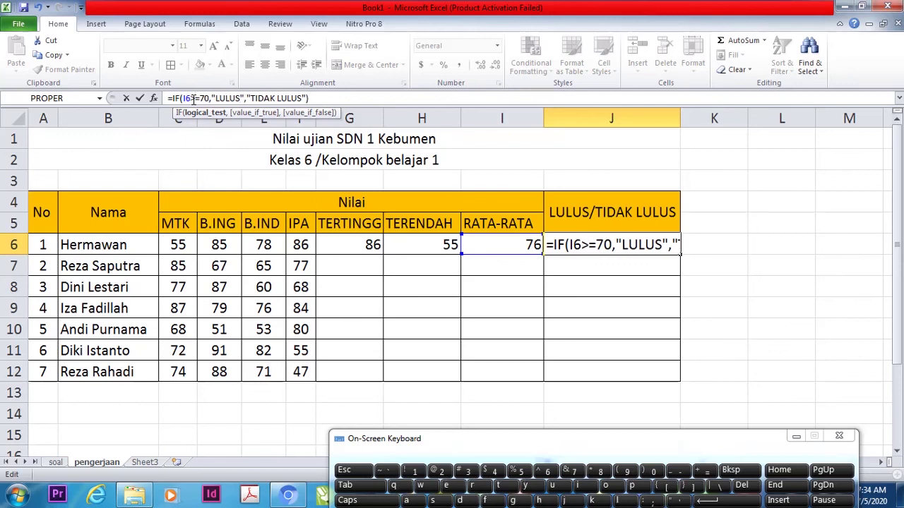
pyautogui.press('Return')
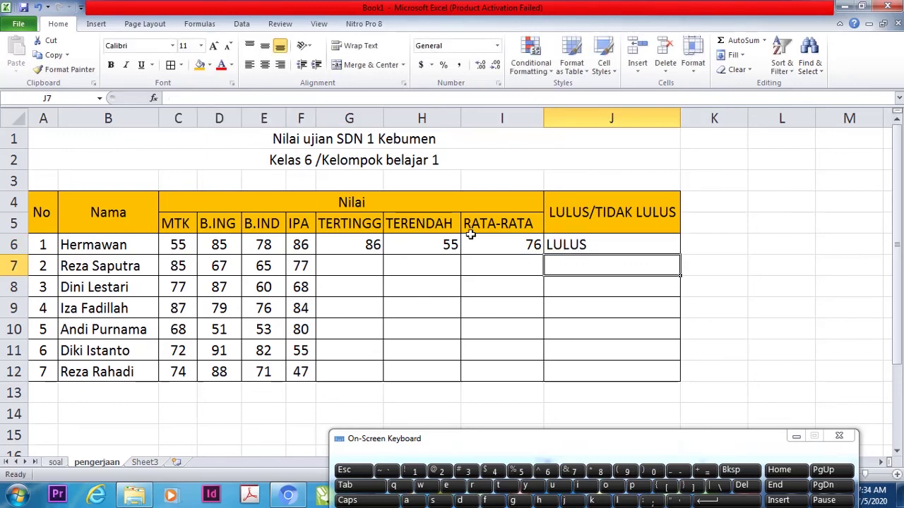
pyautogui.click(560, 251)
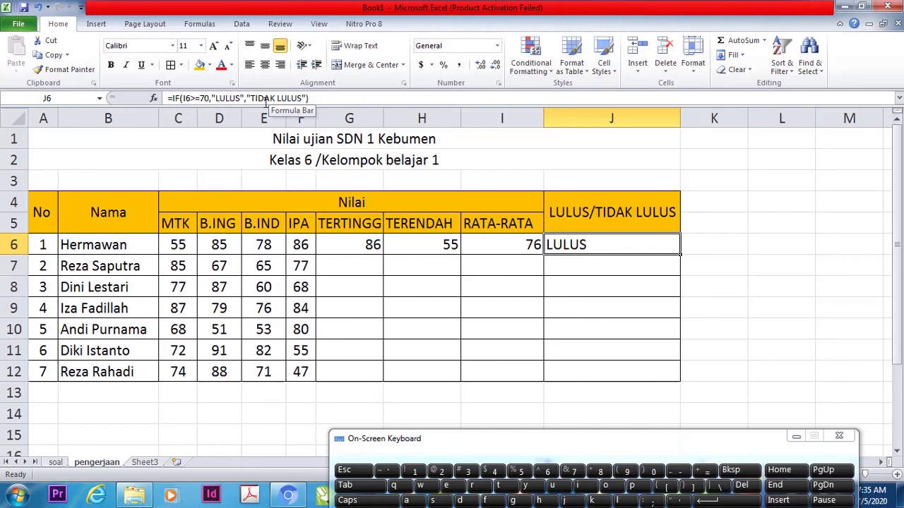
pyautogui.click(718, 307)
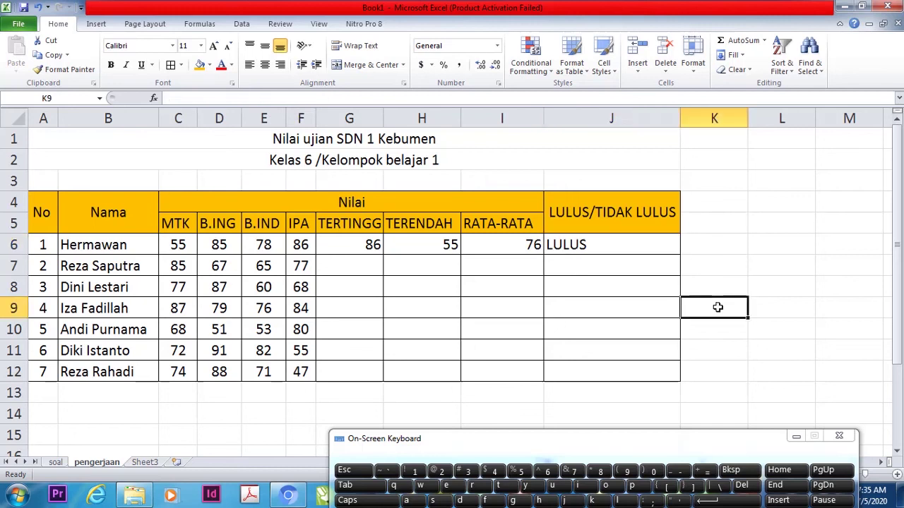
# Fill the row 6 formulas for TERTINGGI, TERENDAH, RATA-RATA and LULUS/TIDAK LULUS down to row 12
pyautogui.click(374, 246)
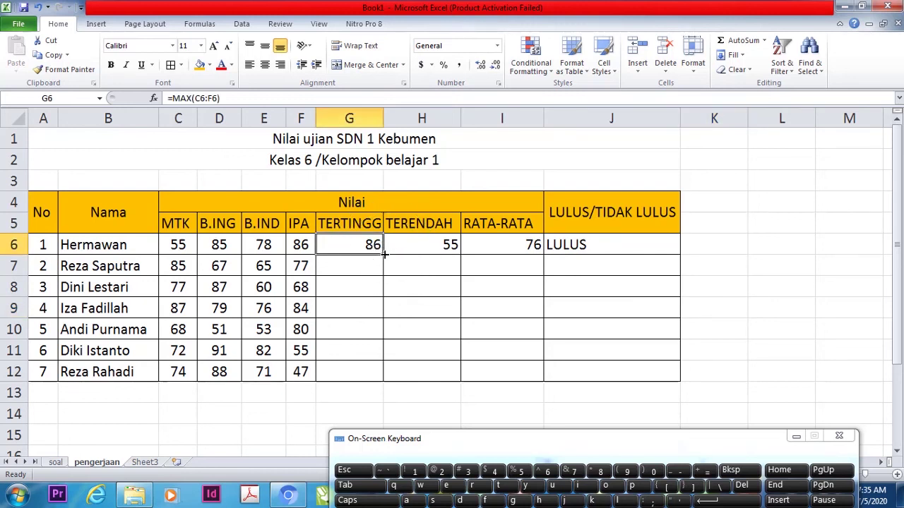
pyautogui.moveTo(385, 255); pyautogui.dragTo(382, 374)
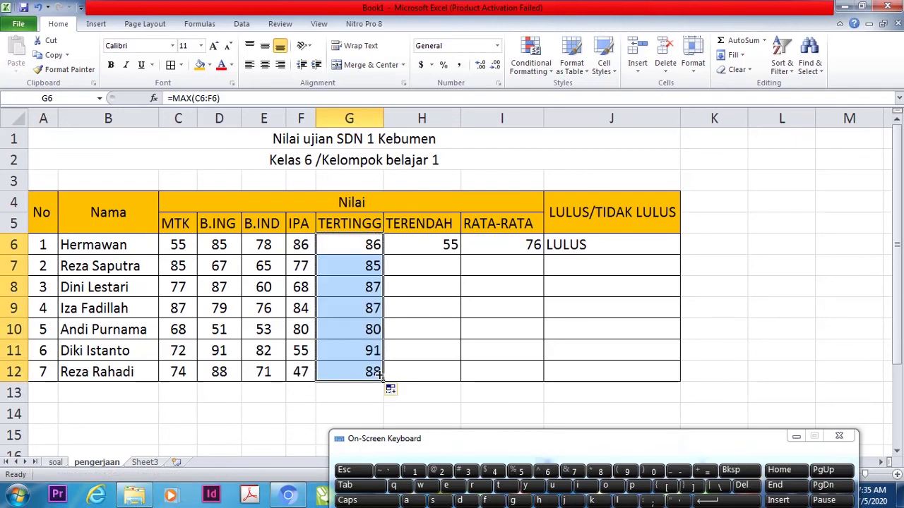
pyautogui.click(443, 249)
pyautogui.moveTo(461, 254); pyautogui.dragTo(458, 374)
pyautogui.click(540, 243)
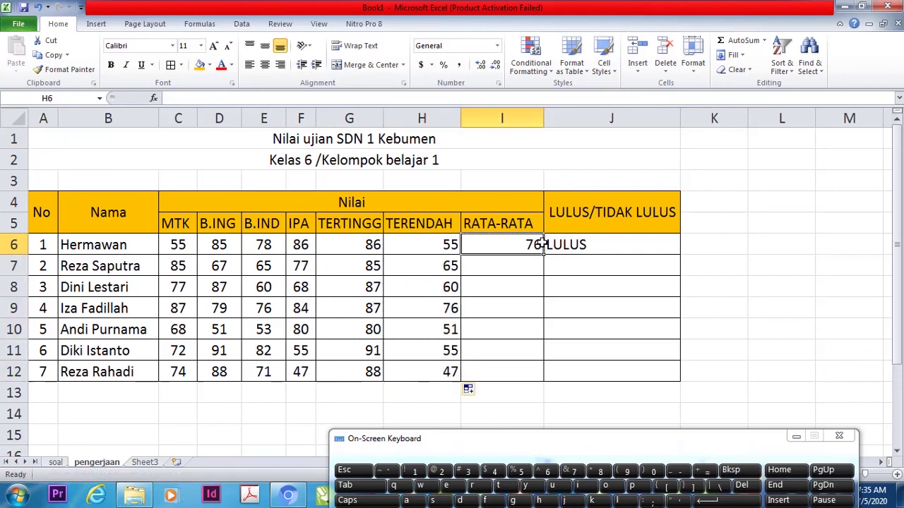
pyautogui.moveTo(544, 253); pyautogui.dragTo(543, 375)
pyautogui.click(614, 247)
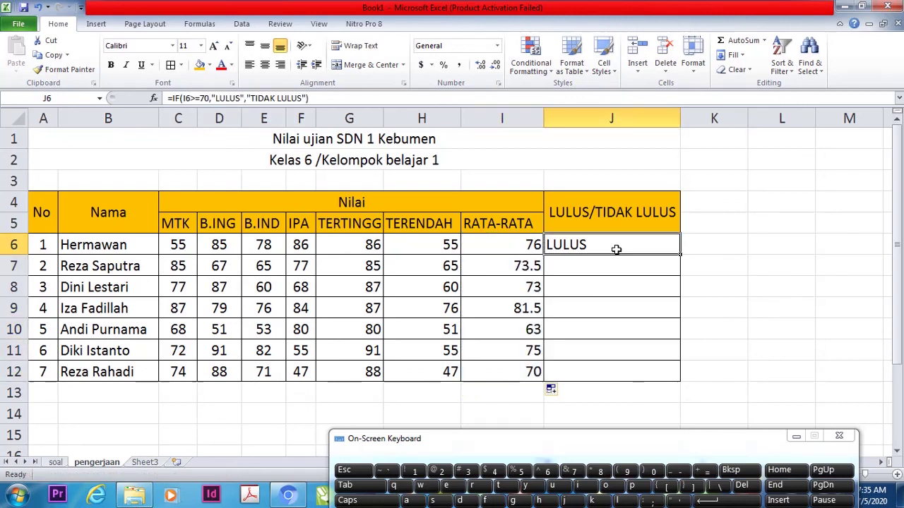
pyautogui.moveTo(682, 256); pyautogui.dragTo(686, 389)
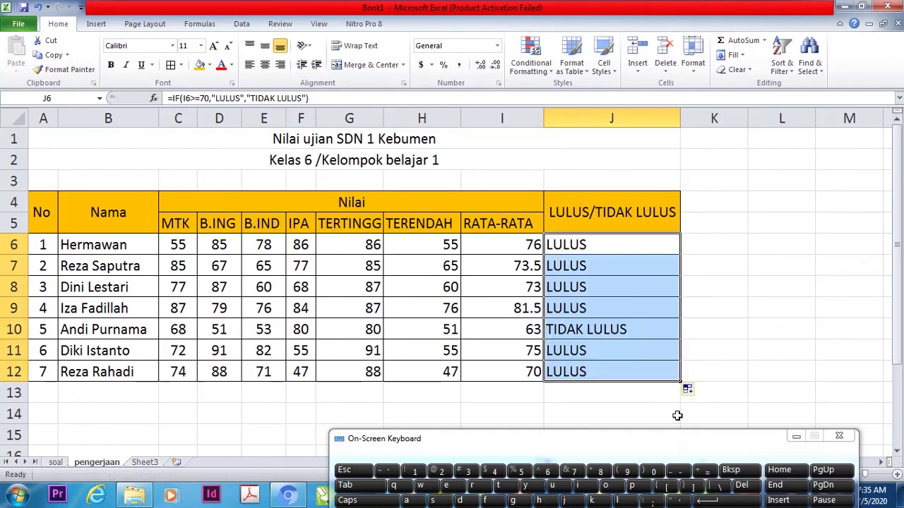
pyautogui.click(677, 416)
pyautogui.click(580, 332)
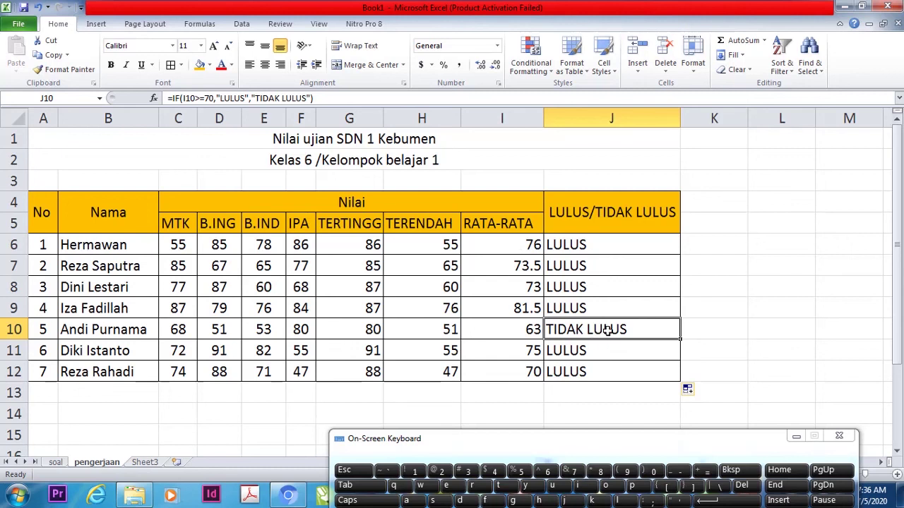
# Center the formula results in G6:J12 horizontally
pyautogui.moveTo(357, 254); pyautogui.dragTo(577, 370)
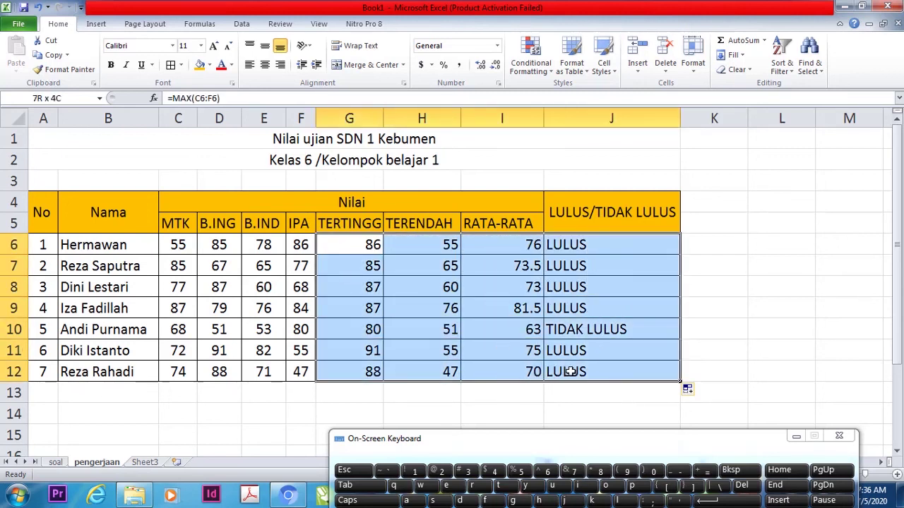
pyautogui.click(265, 64)
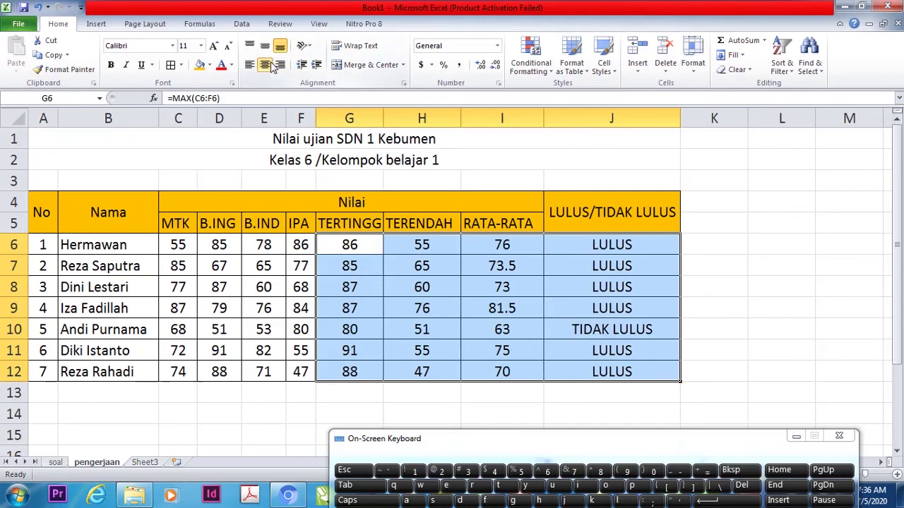
pyautogui.click(777, 290)
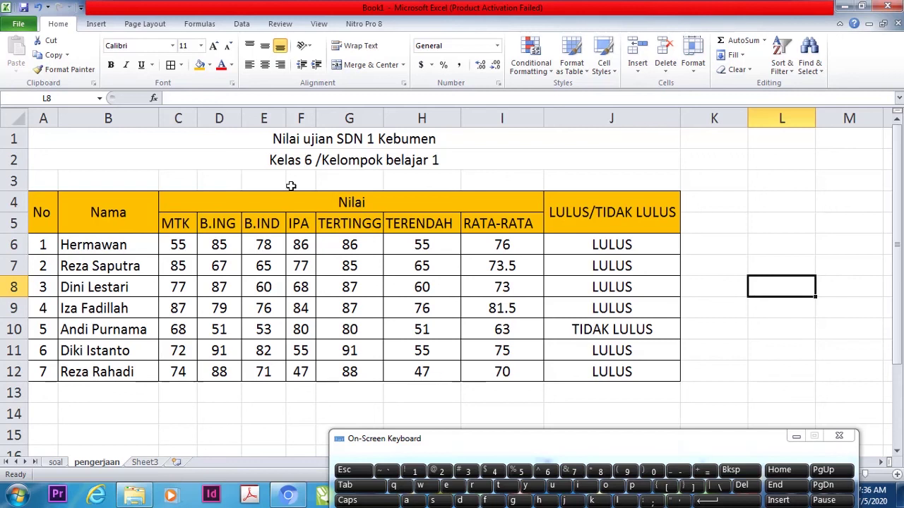
# Minimize the On-Screen Keyboard window
pyautogui.click(769, 439)
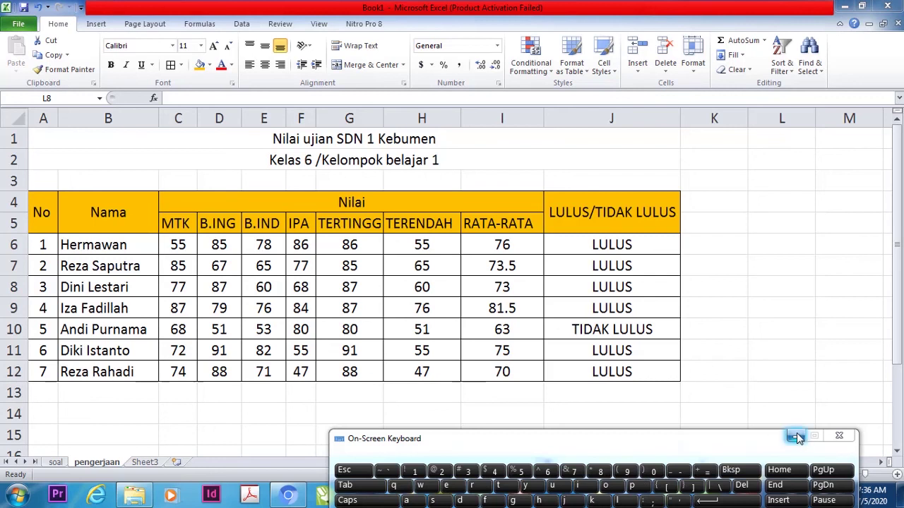
pyautogui.click(795, 437)
pyautogui.click(747, 497)
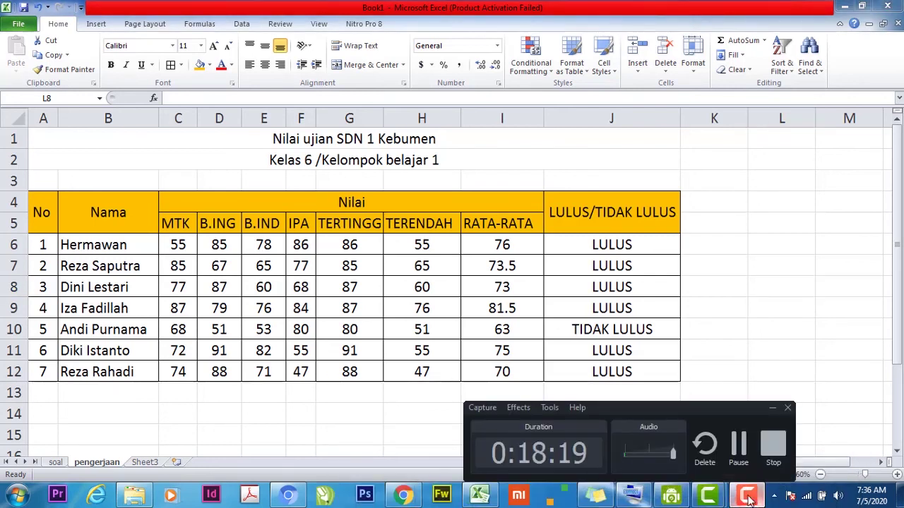